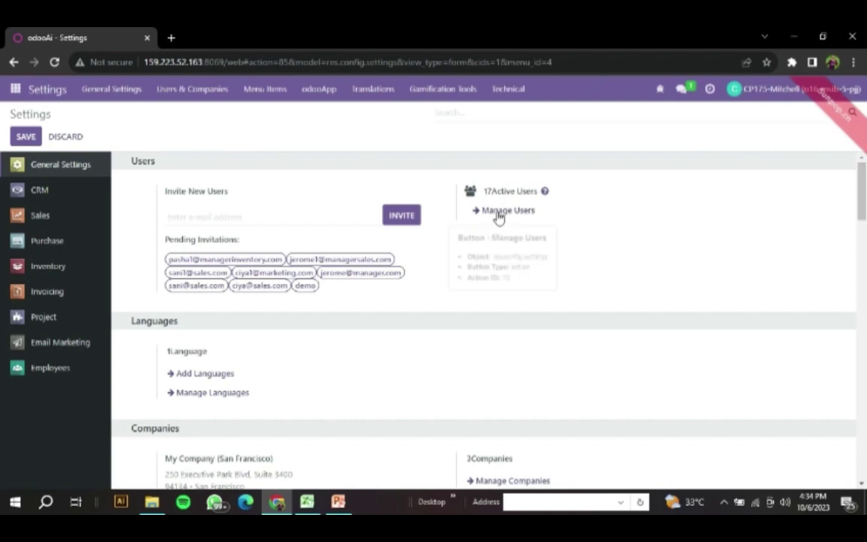
Step: Open a blank new-user form from user management, review its access rights and Sales role options, and return to the general settings
left_click(498, 213)
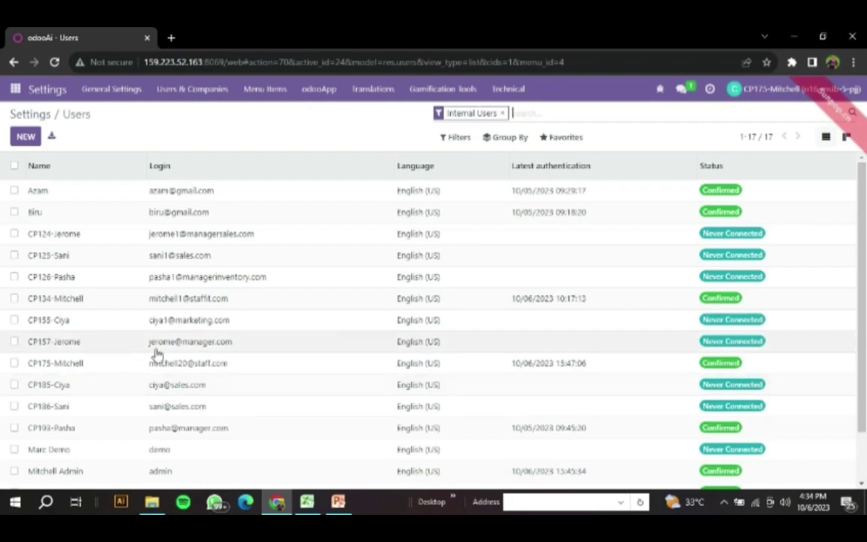
left_click(23, 149)
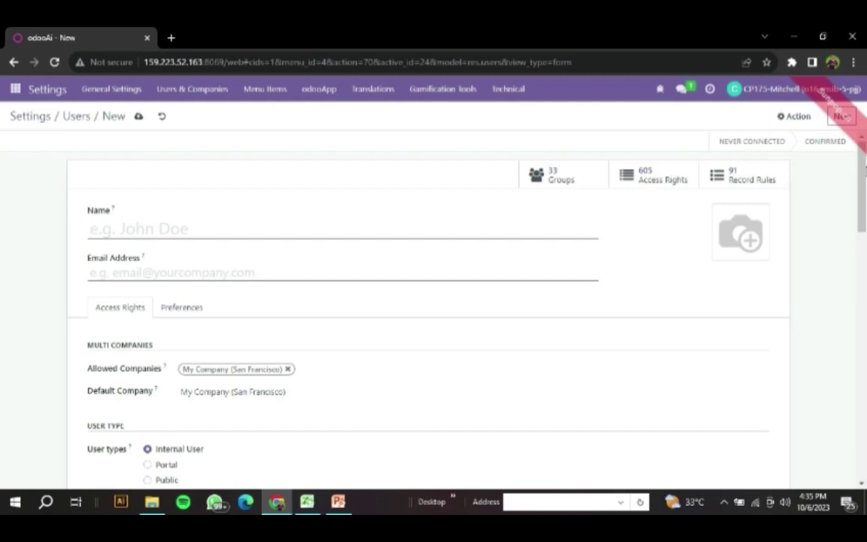
left_click_drag(864, 172, 813, 203)
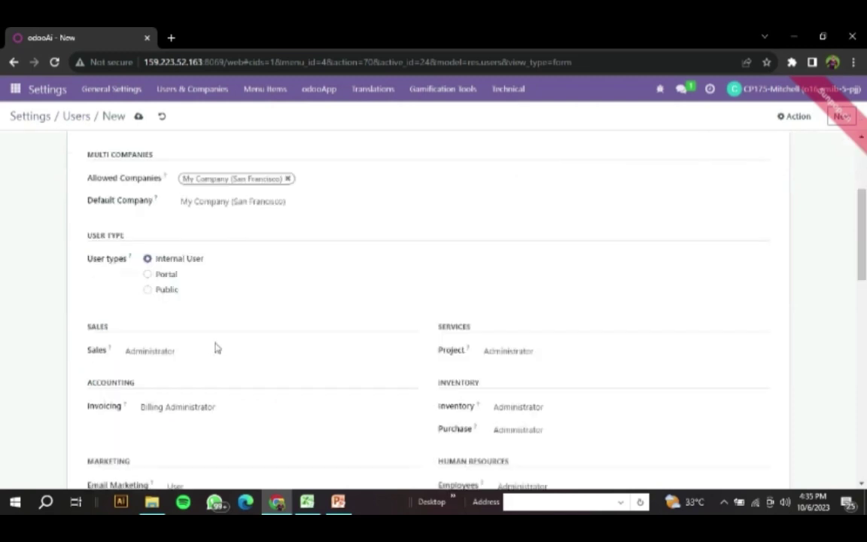
scroll(215, 349, "down", 3)
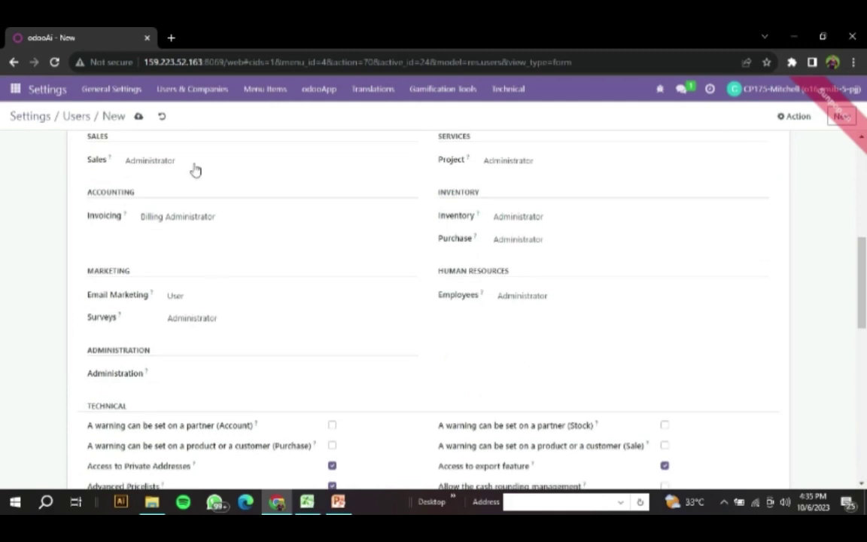
scroll(194, 170, "up", 1)
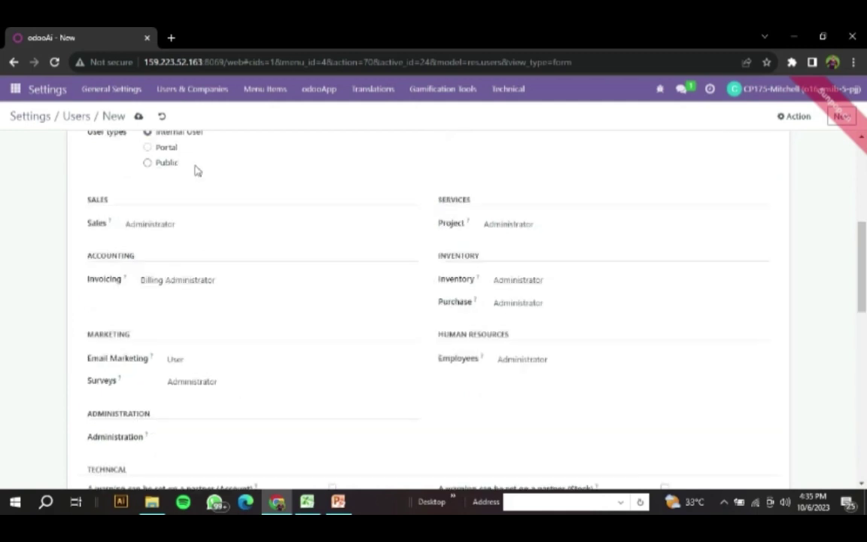
left_click(181, 225)
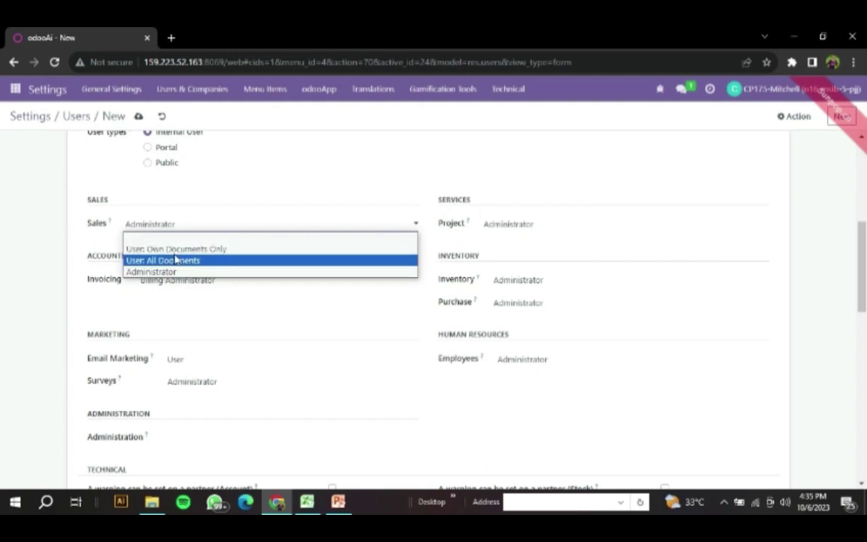
left_click(15, 235)
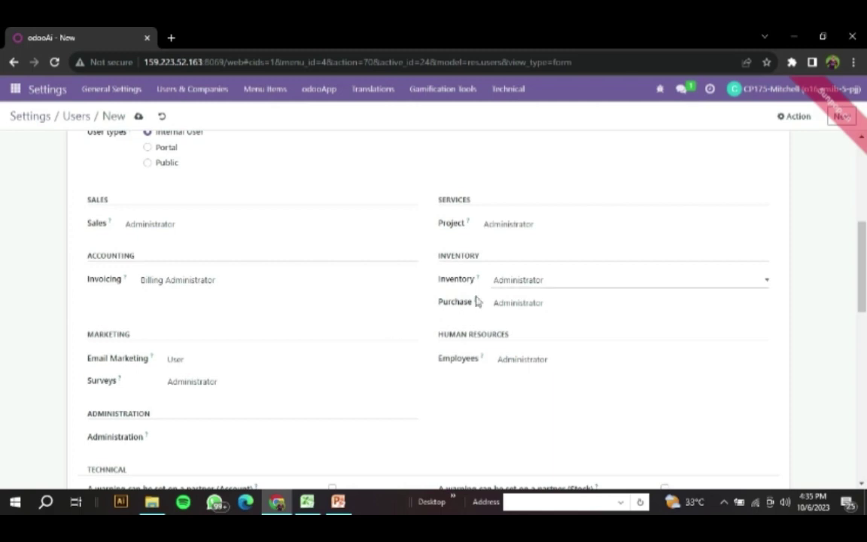
scroll(223, 350, "down", 1)
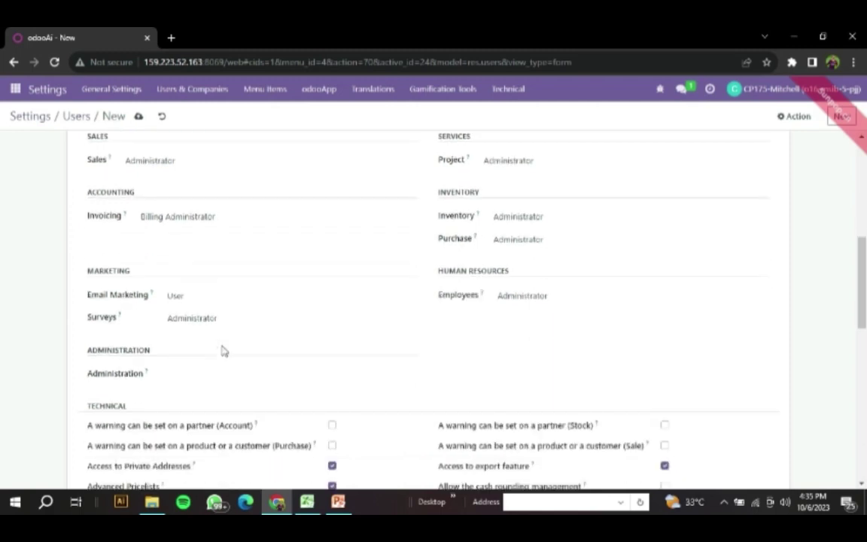
scroll(223, 350, "up", 5)
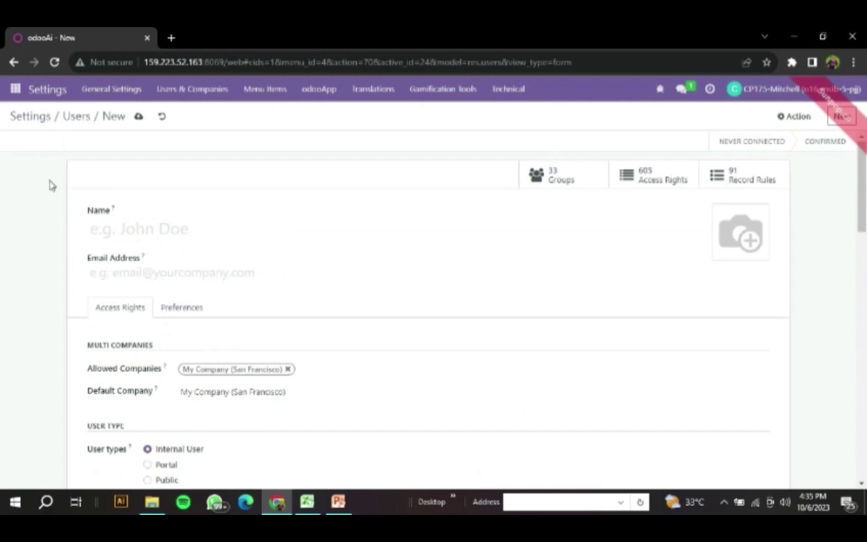
left_click(43, 123)
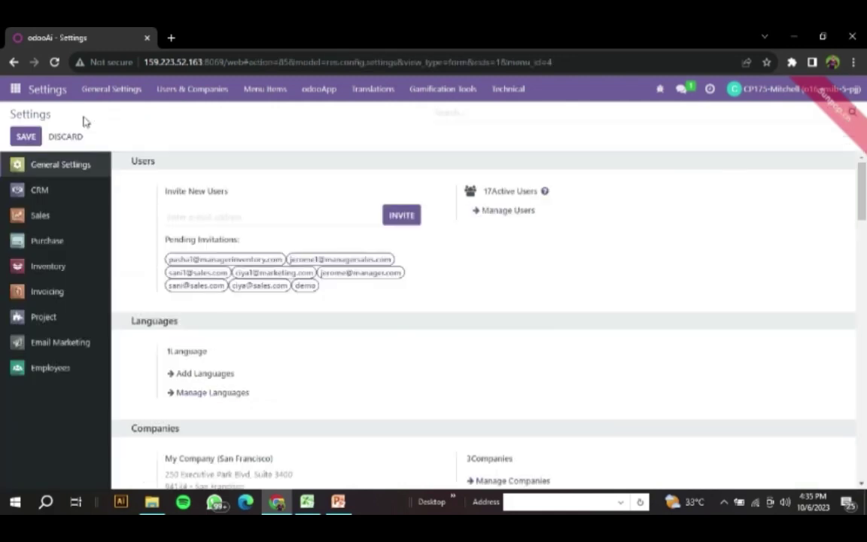
Step: Open the managed users list and bring up its page for importing records from a file
left_click(530, 216)
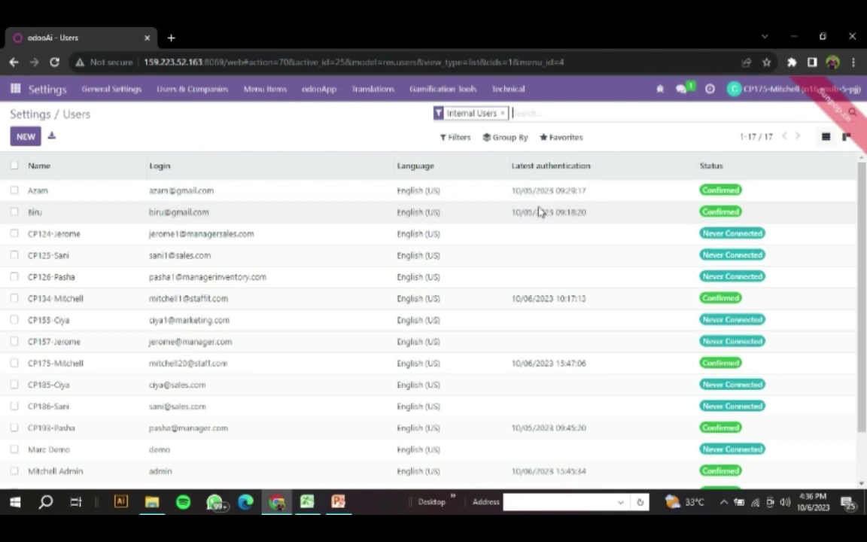
left_click(555, 144)
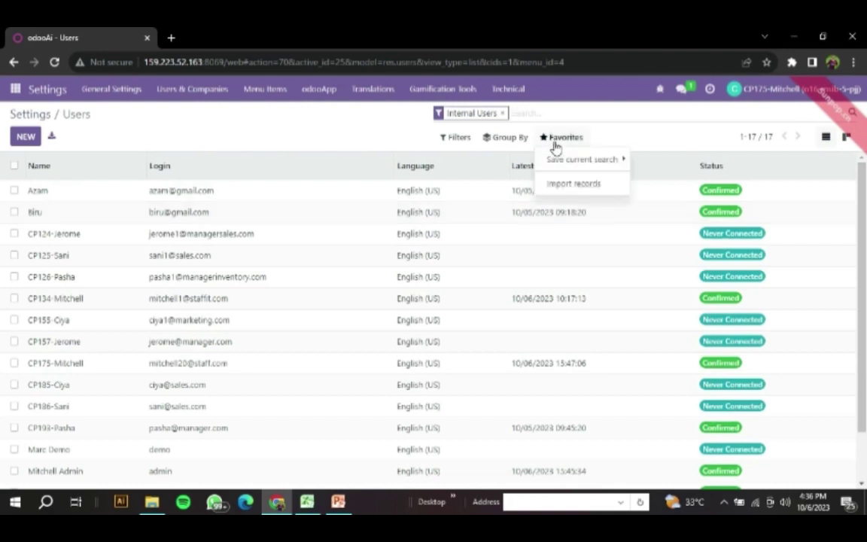
left_click(572, 188)
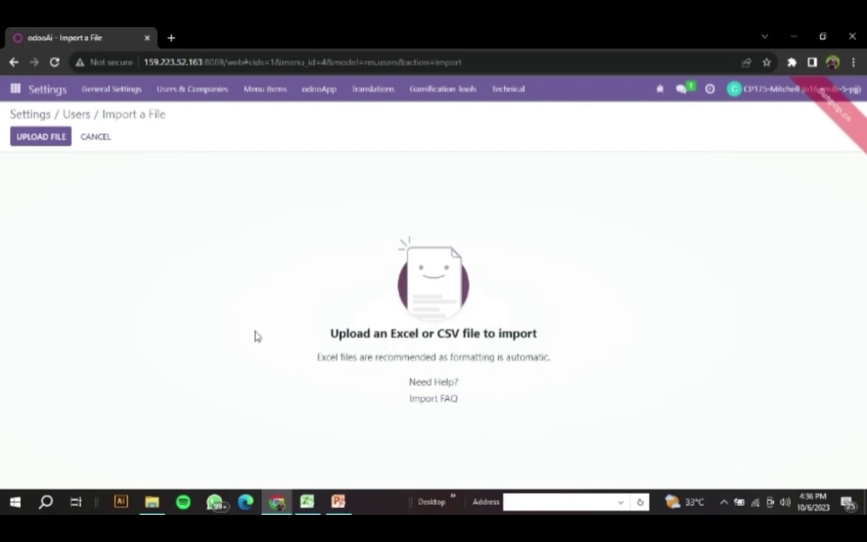
Step: Switch to the Excel workbook and examine the name, login and password entries in A2:C6 of the Import User sheet
left_click(308, 502)
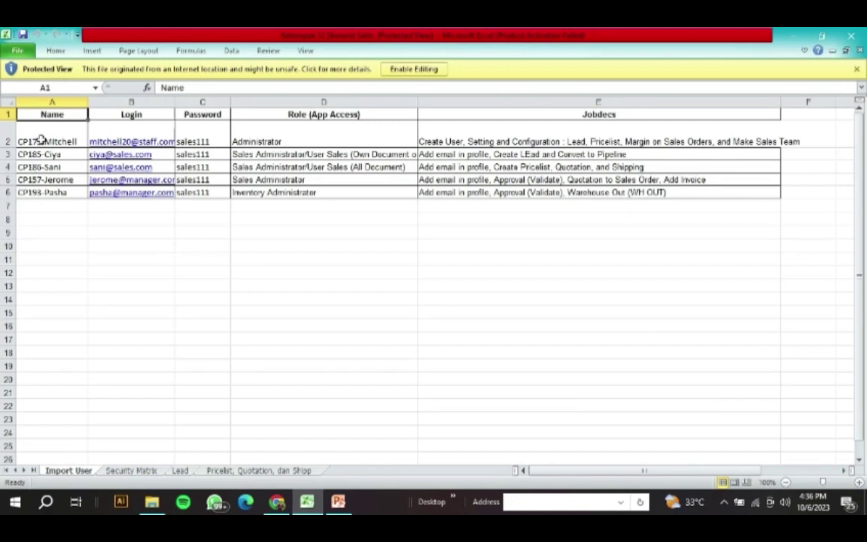
left_click_drag(39, 141, 205, 192)
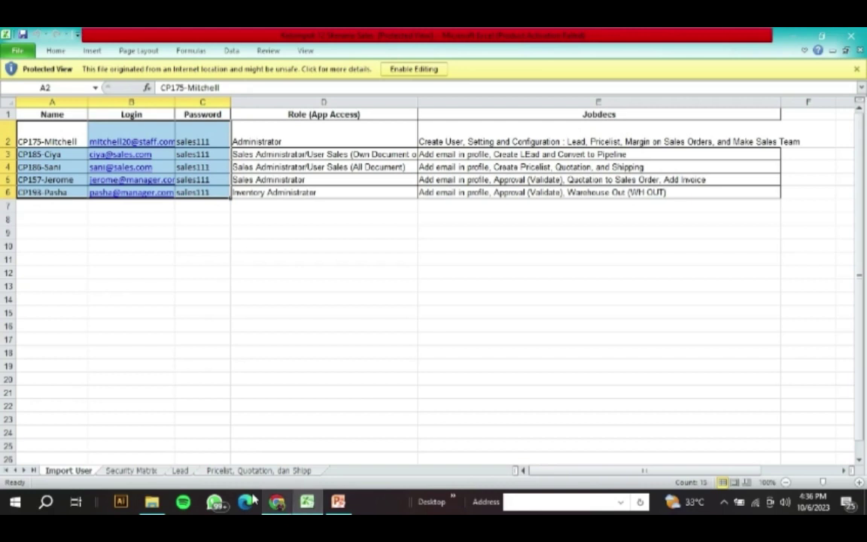
key("alt+Tab")
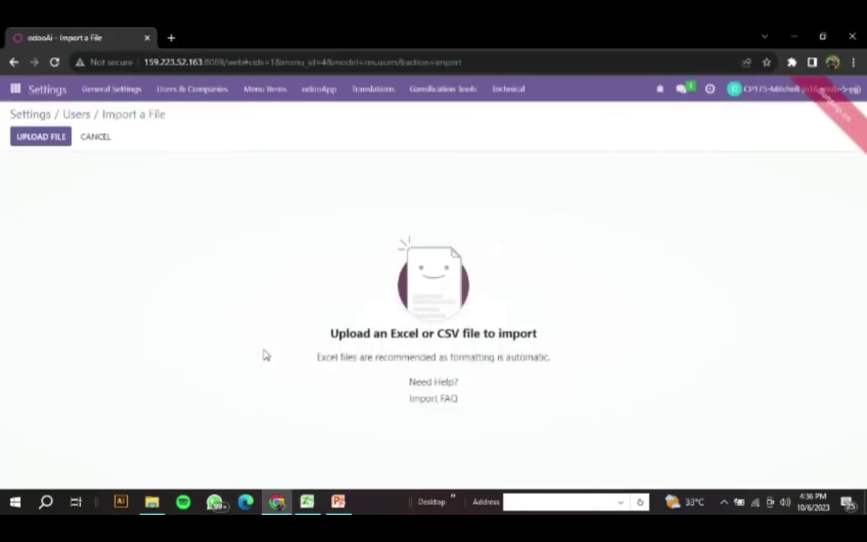
Step: Check the first user's code in cell A2 of the Excel sheet and search the Odoo users list for CP175
left_click(76, 115)
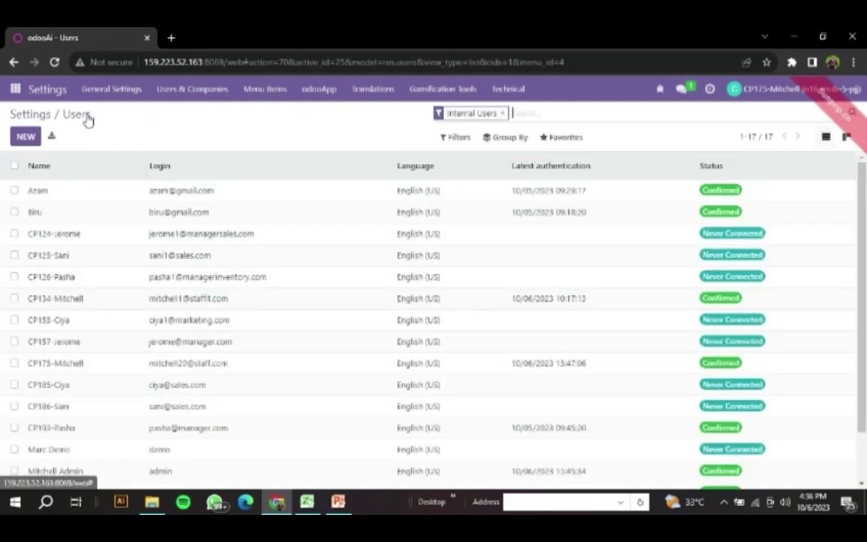
left_click(306, 501)
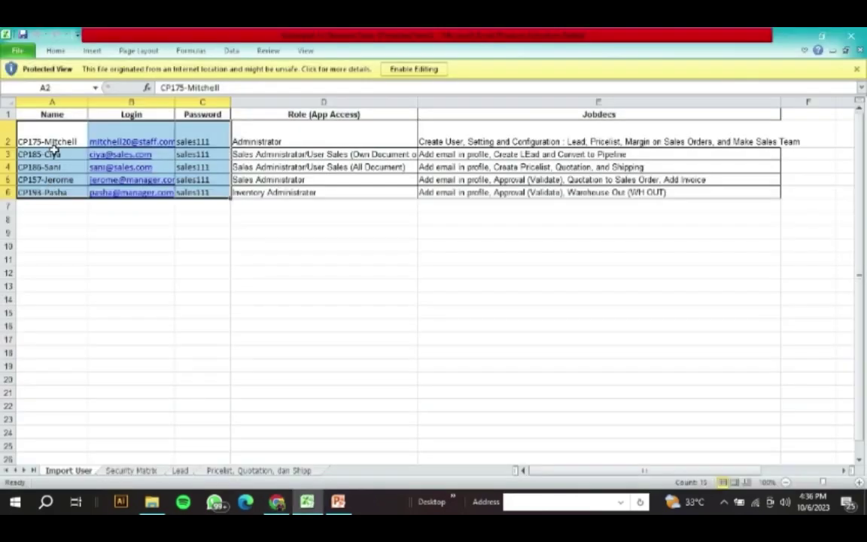
left_click(50, 130)
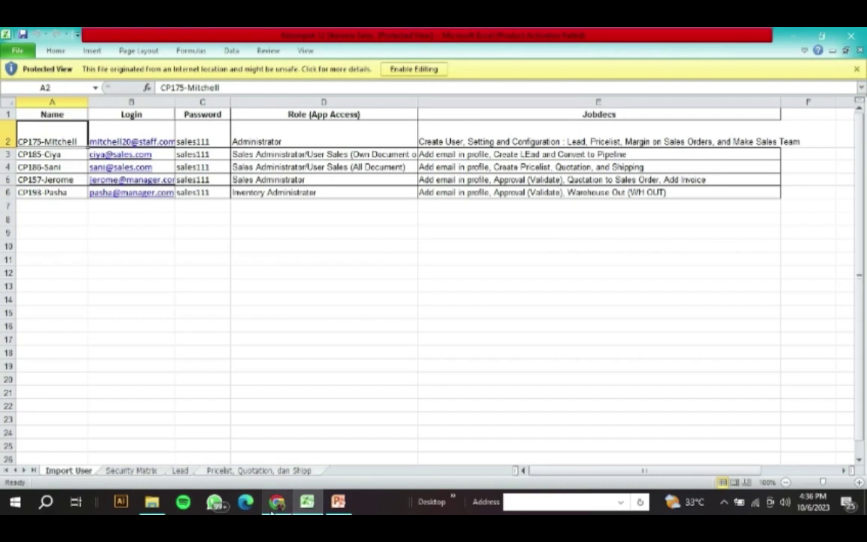
left_click(276, 502)
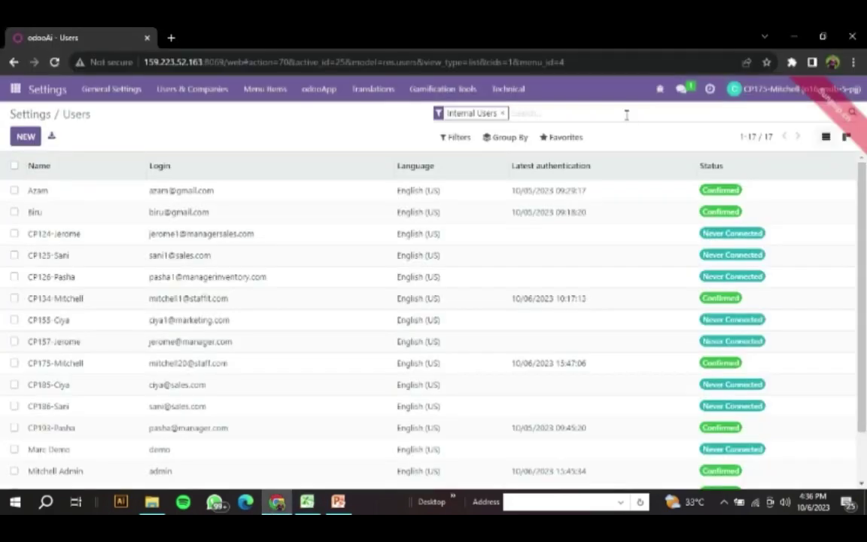
type("CP175")
key("Return")
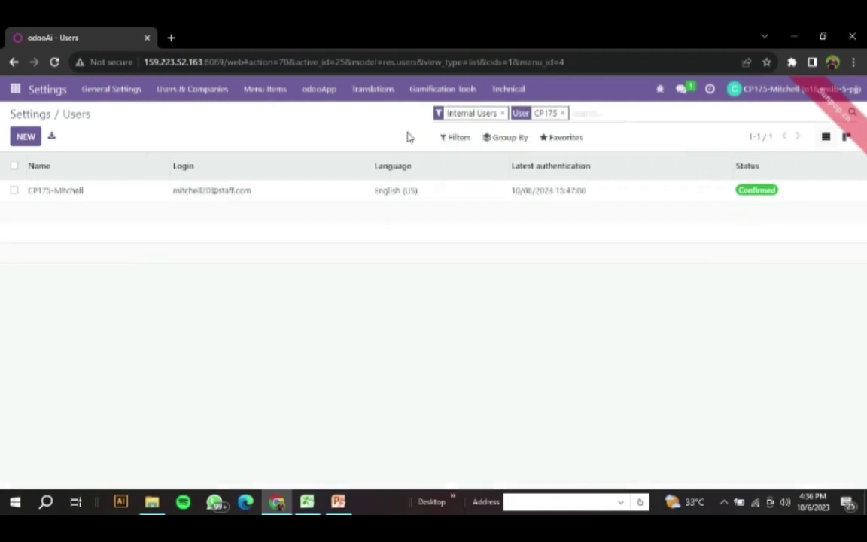
Step: Open the CP175 user record and examine its application roles, administration level and technical access rights
left_click(211, 193)
scroll(199, 250, "down", 2)
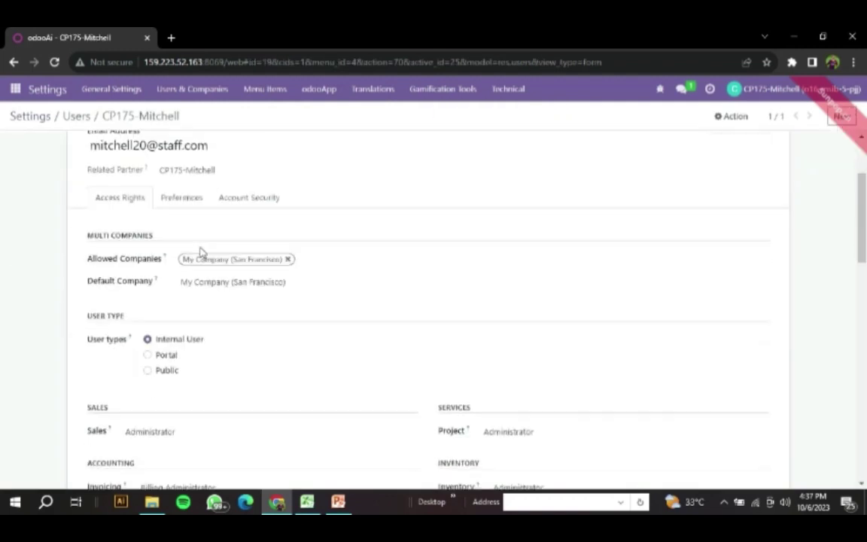
scroll(200, 252, "down", 3)
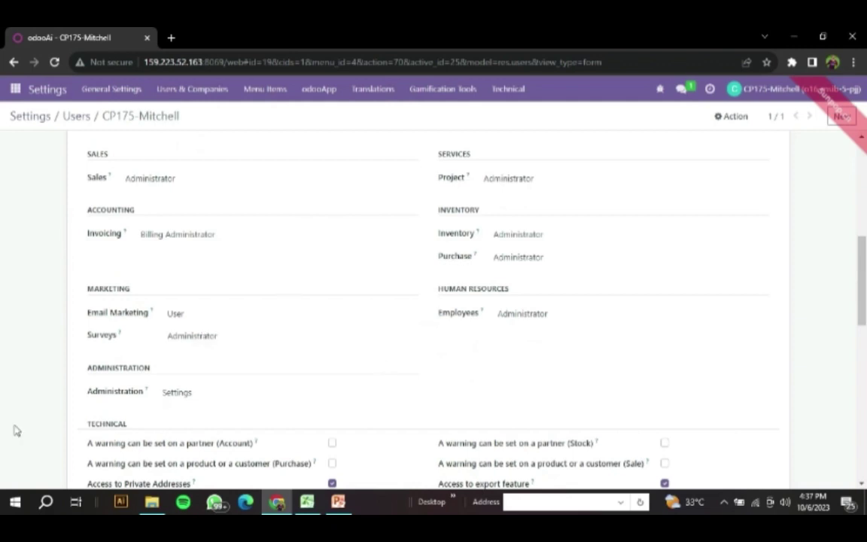
scroll(490, 305, "up", 1)
scroll(452, 303, "down", 2)
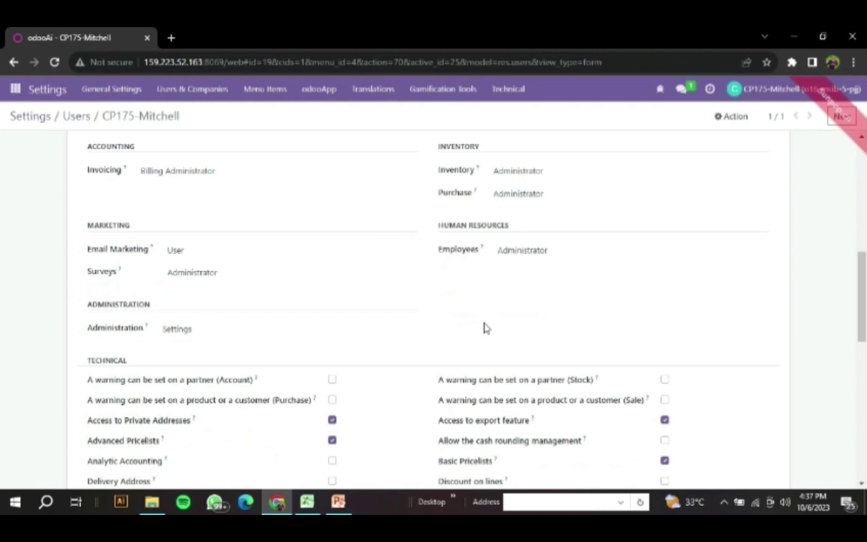
scroll(486, 329, "up", 1)
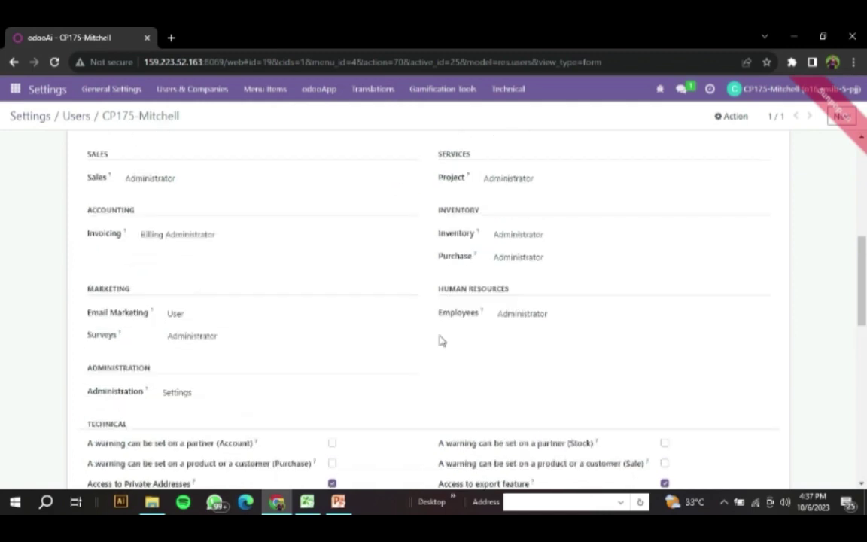
scroll(354, 343, "up", 1)
scroll(354, 343, "down", 4)
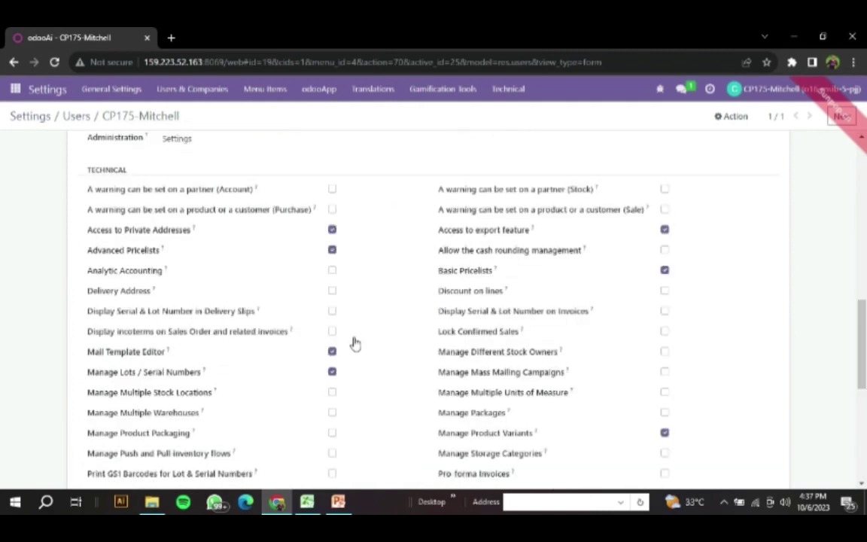
scroll(354, 343, "up", 6)
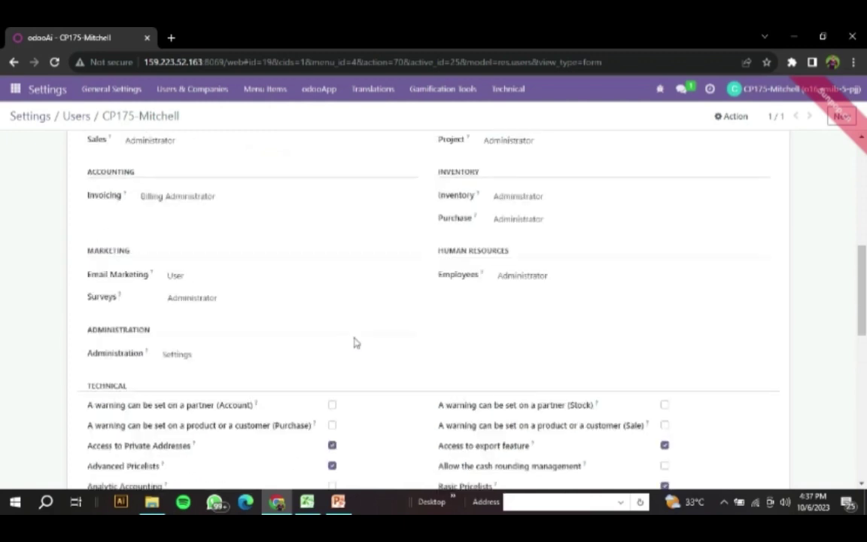
scroll(355, 343, "up", 3)
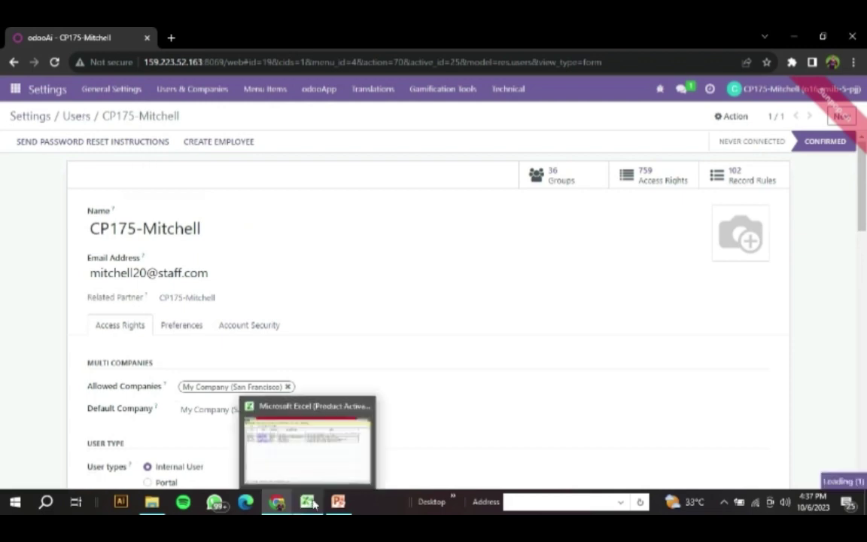
Step: Check the next user's code in cell A3 of the Excel sheet and replace the CP175 search in the users list with CP185
left_click(315, 503)
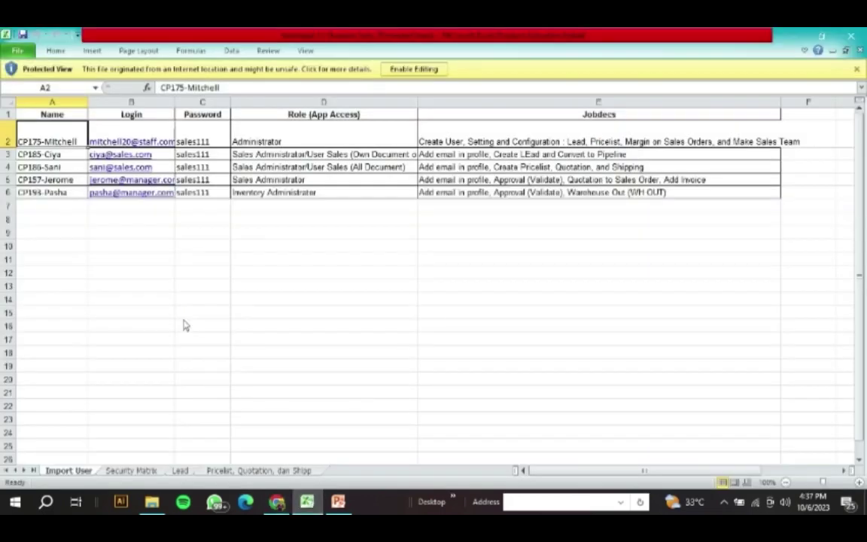
left_click(58, 155)
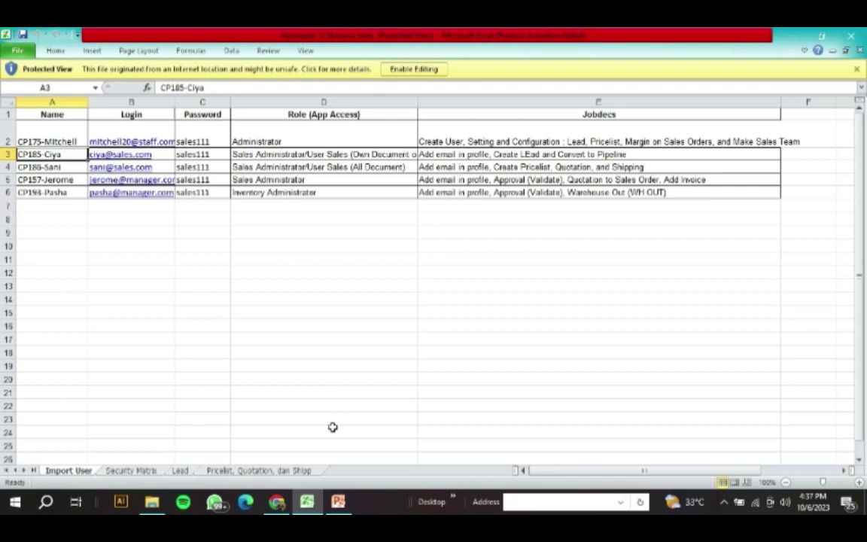
left_click(286, 509)
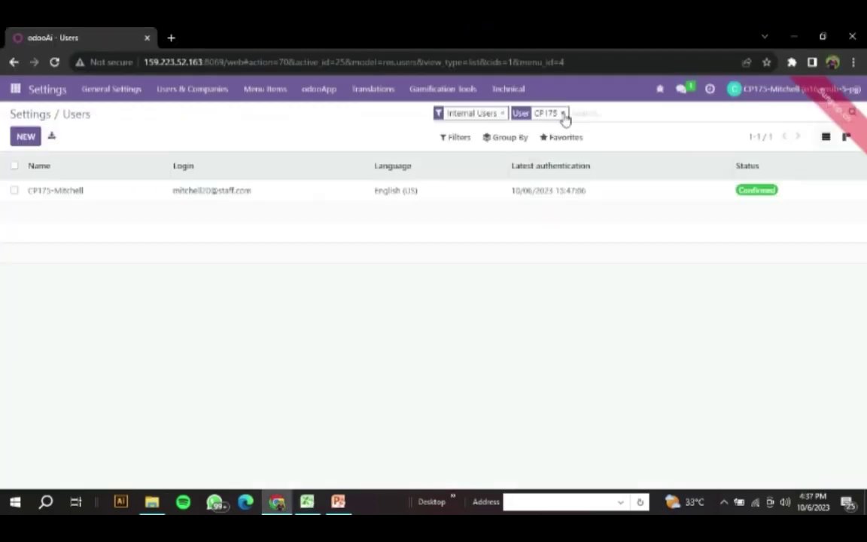
left_click(562, 114)
left_click(301, 505)
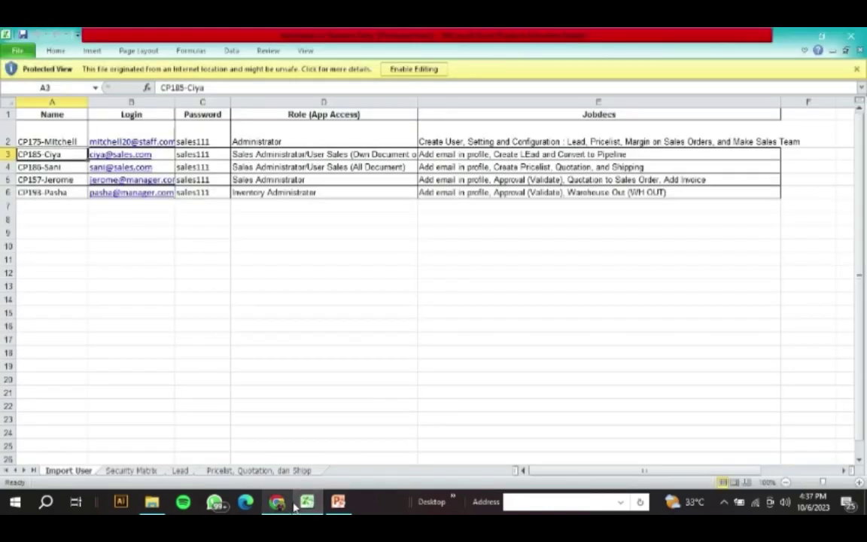
left_click(278, 502)
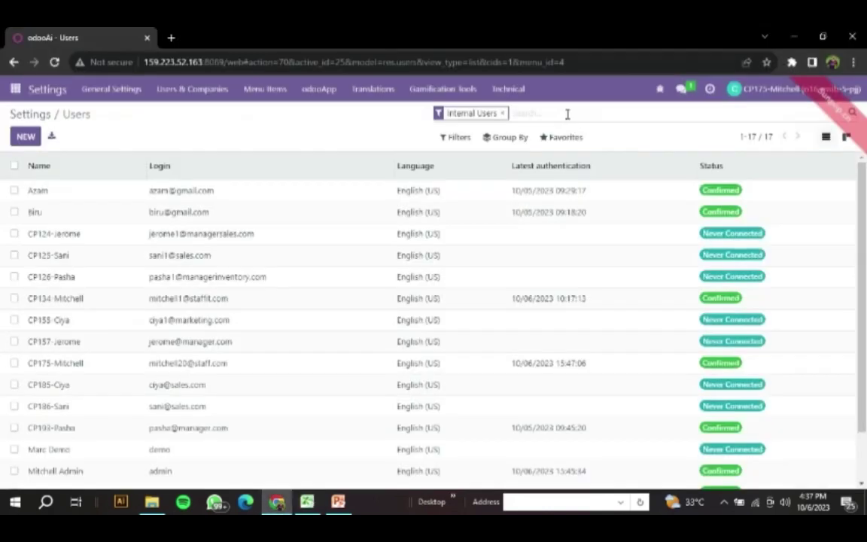
type("CP185")
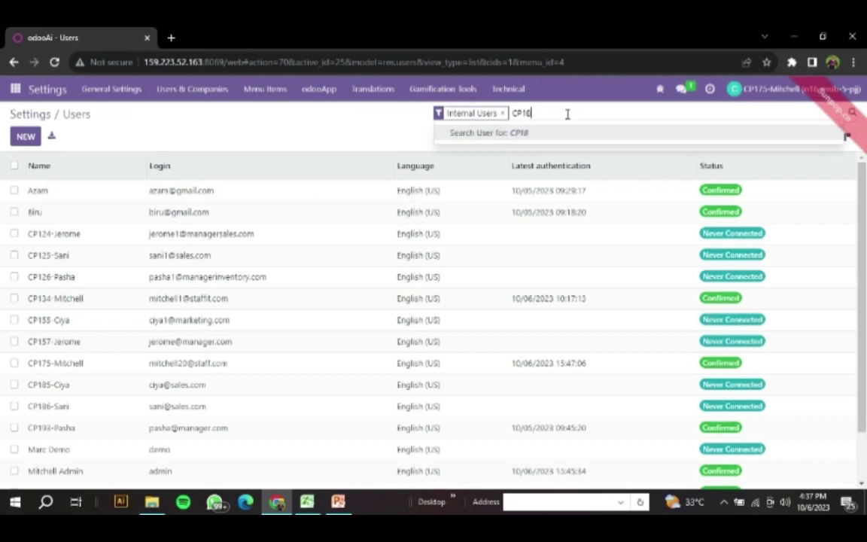
key("Return")
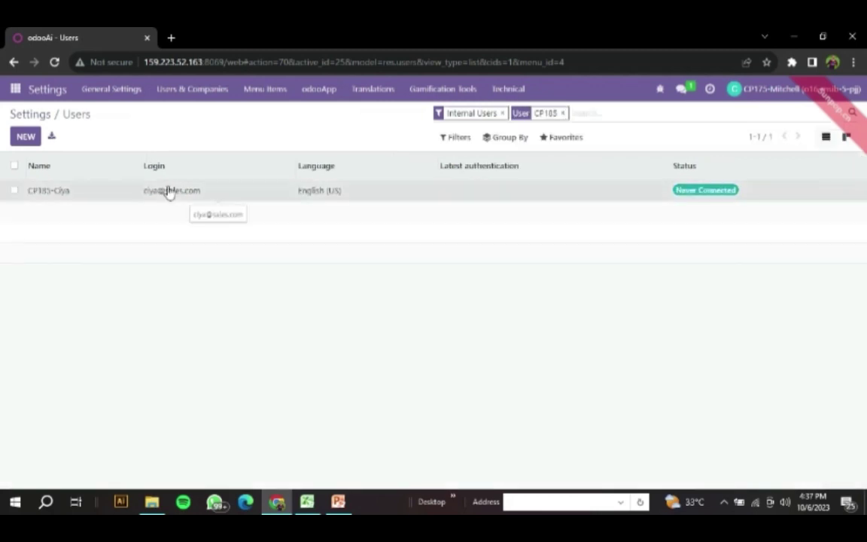
Step: Open the CP185 user record and examine its user type, application roles, administration level and technical access rights
left_click(169, 191)
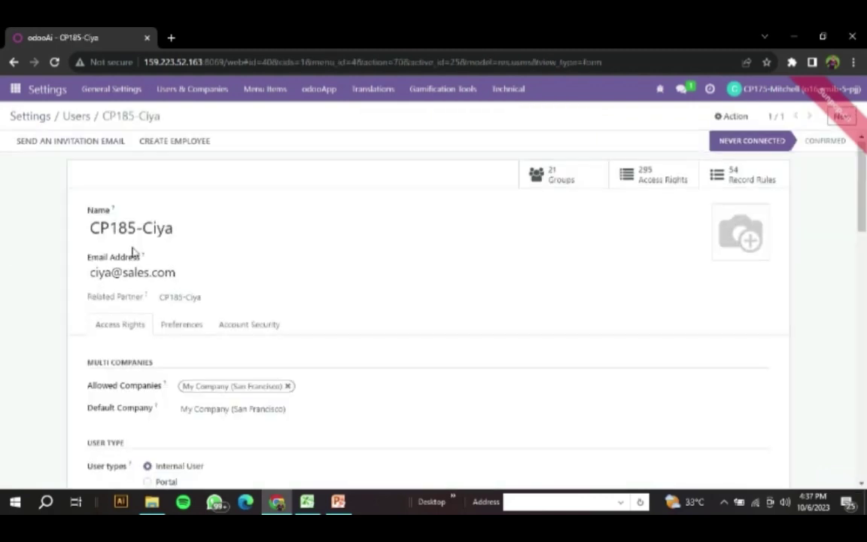
scroll(131, 251, "down", 3)
scroll(132, 251, "down", 2)
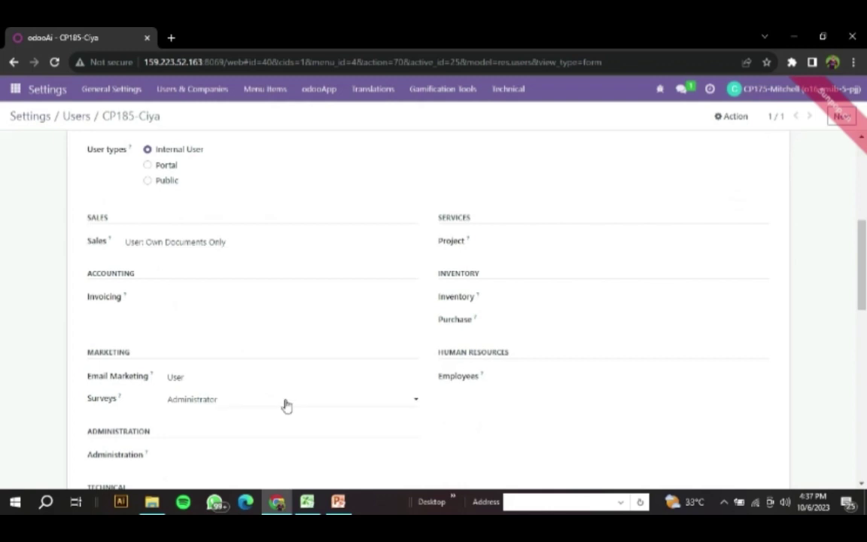
scroll(242, 372, "down", 1)
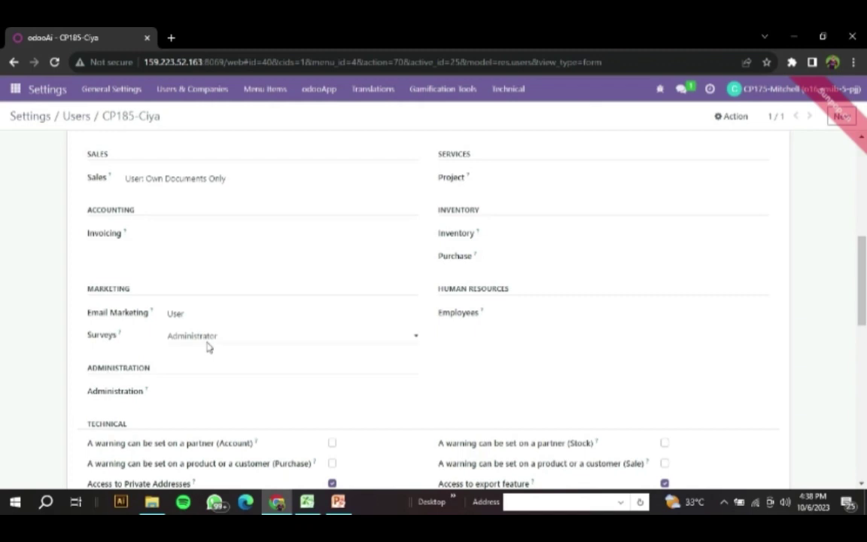
scroll(208, 346, "up", 3)
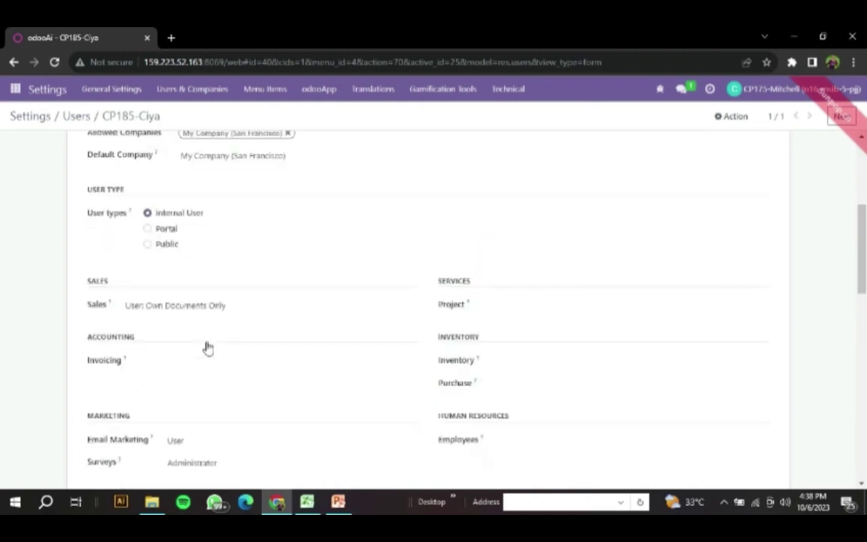
scroll(209, 346, "down", 5)
scroll(209, 347, "up", 10)
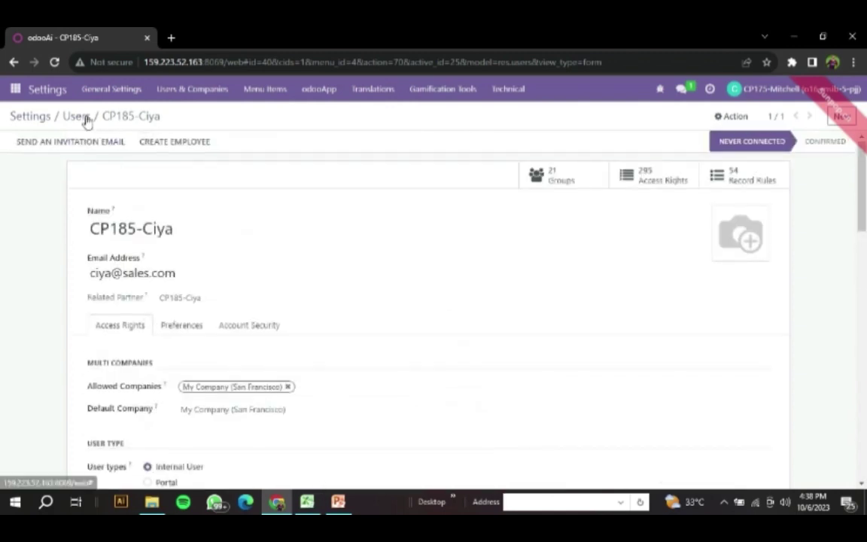
Step: Check the next user's code in cell A4 of the Excel sheet and replace the CP185 search in the Odoo users list with CP186
key("alt+Tab")
left_click(48, 168)
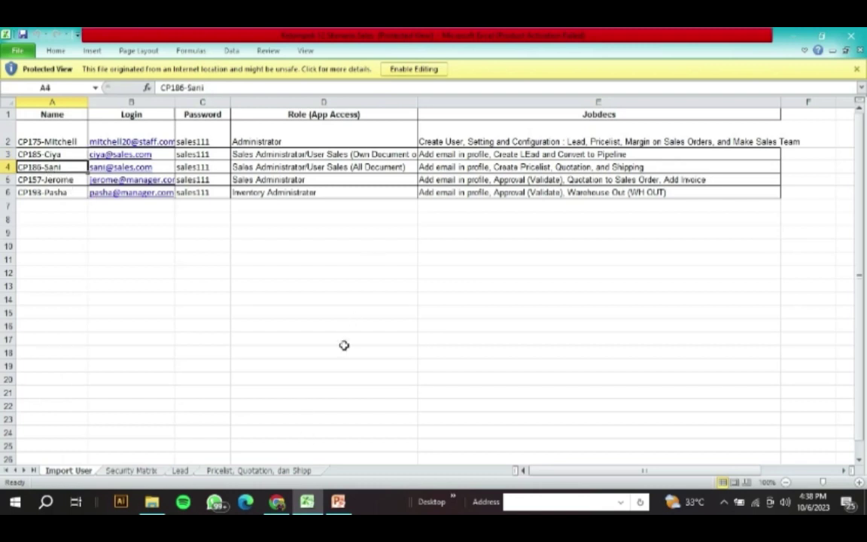
left_click(277, 503)
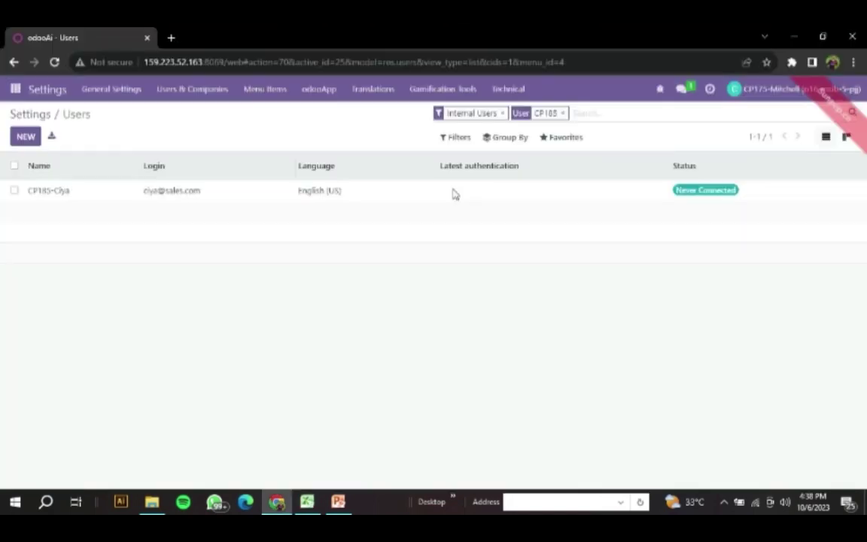
left_click(562, 114)
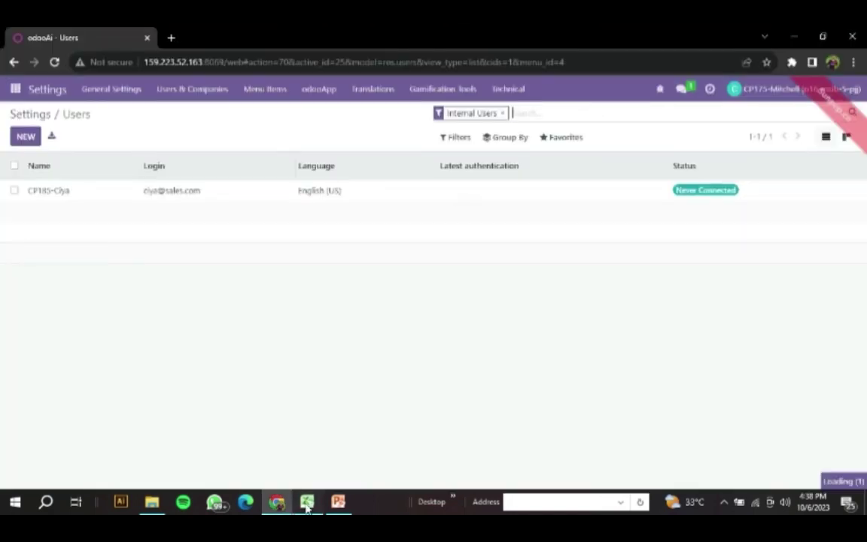
left_click(306, 504)
left_click(279, 504)
type("CP186")
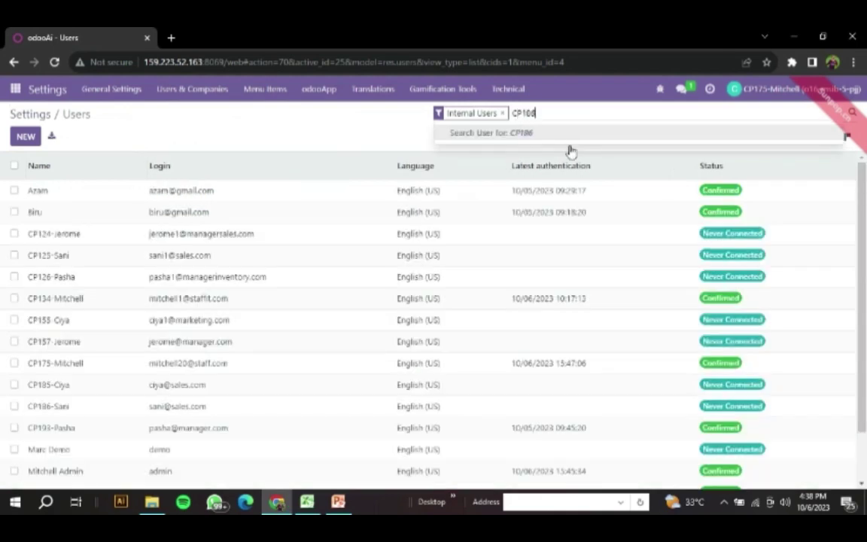
key("Return")
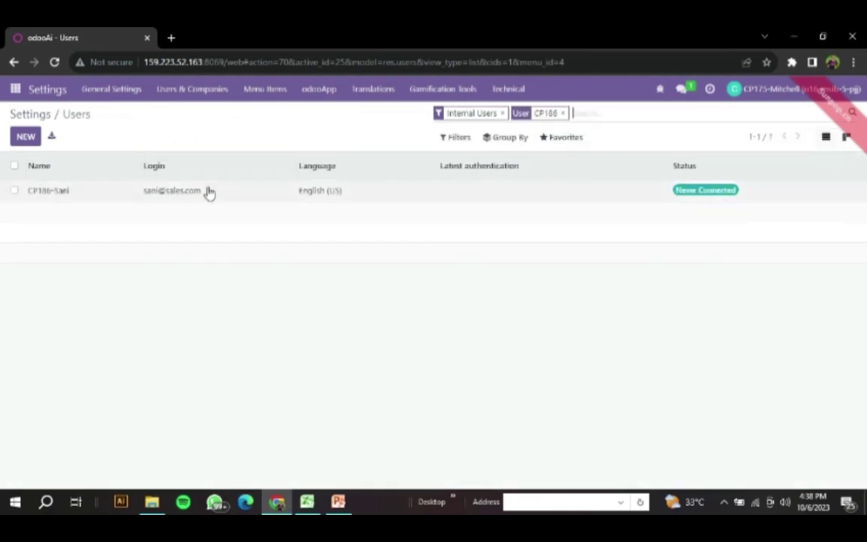
Step: Open the CP186 user record and compare its access rights with the job description in cell E4 of the Excel sheet
left_click(210, 192)
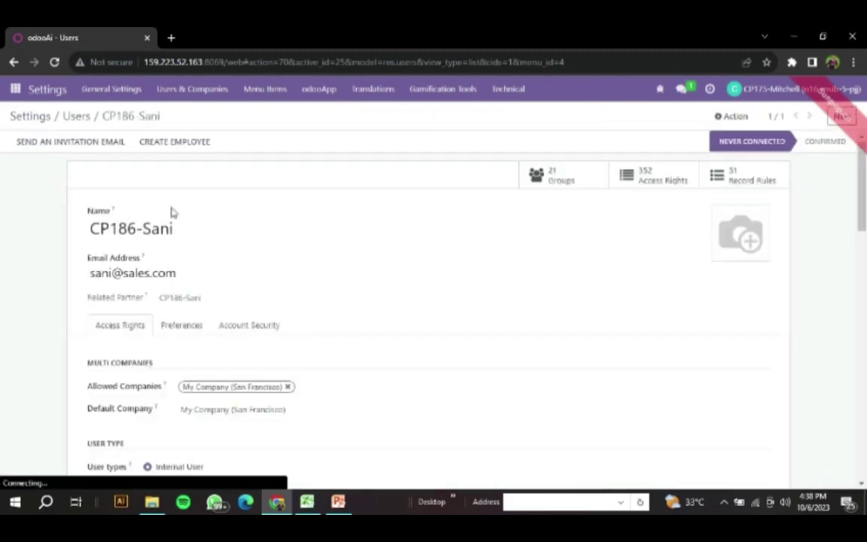
scroll(172, 212, "down", 5)
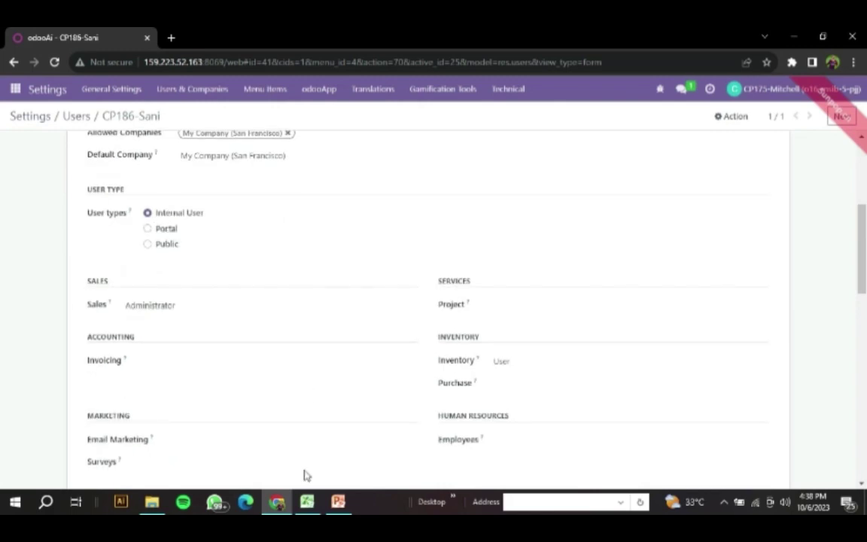
key("alt+Tab")
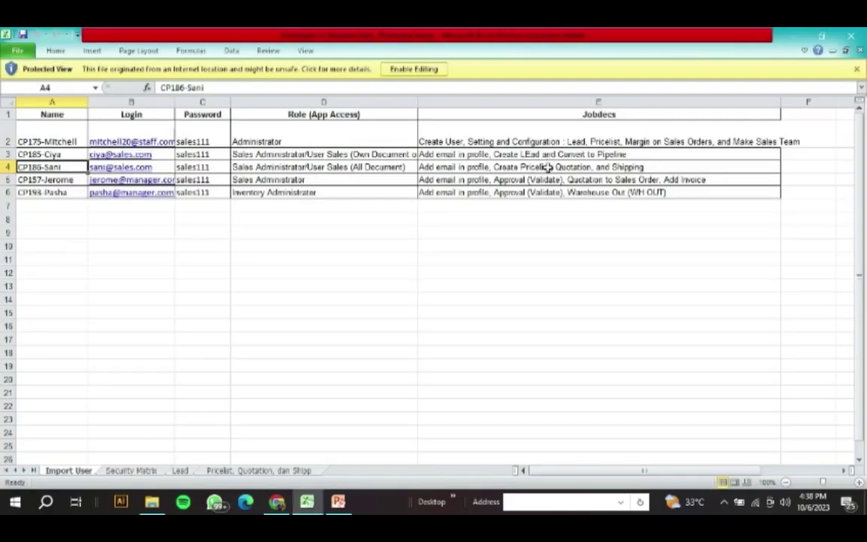
left_click(549, 167)
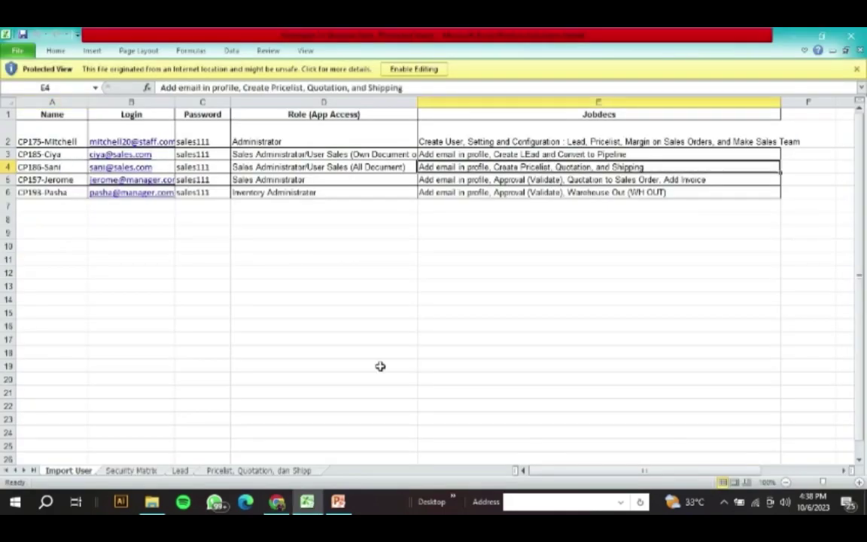
key("alt+Tab")
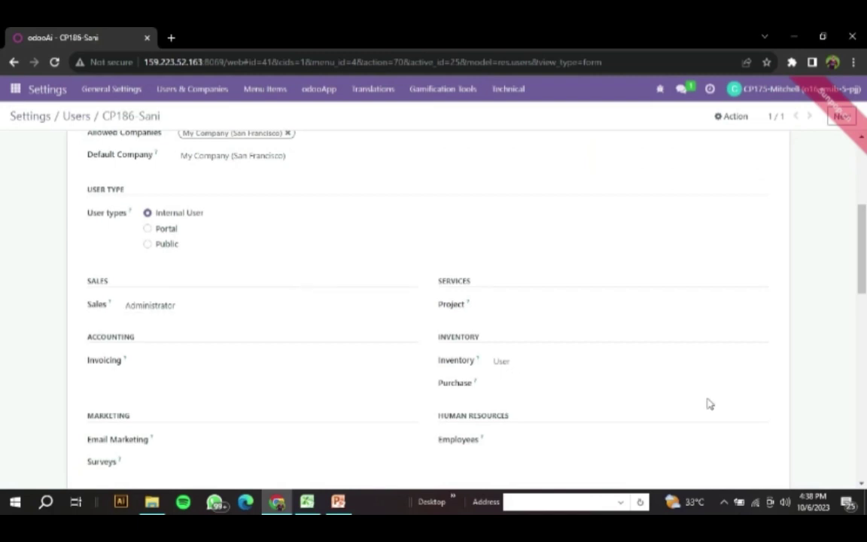
scroll(387, 368, "down", 3)
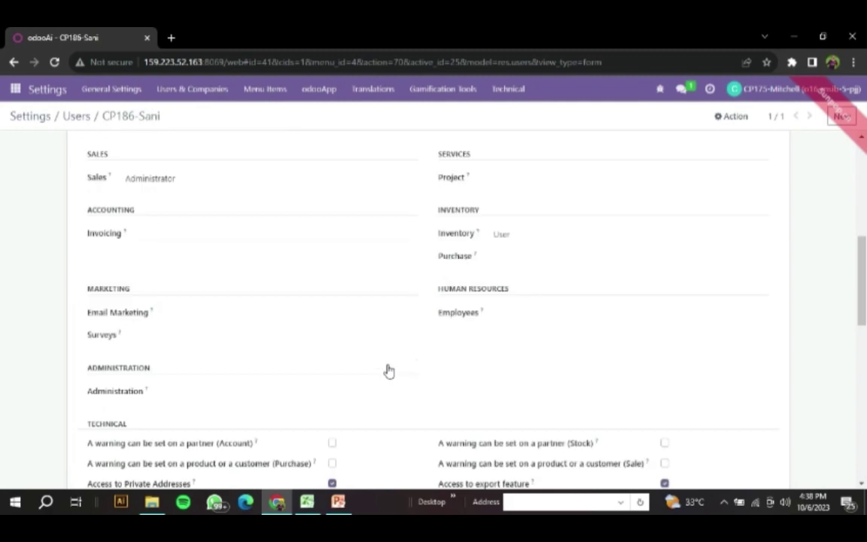
scroll(388, 370, "up", 5)
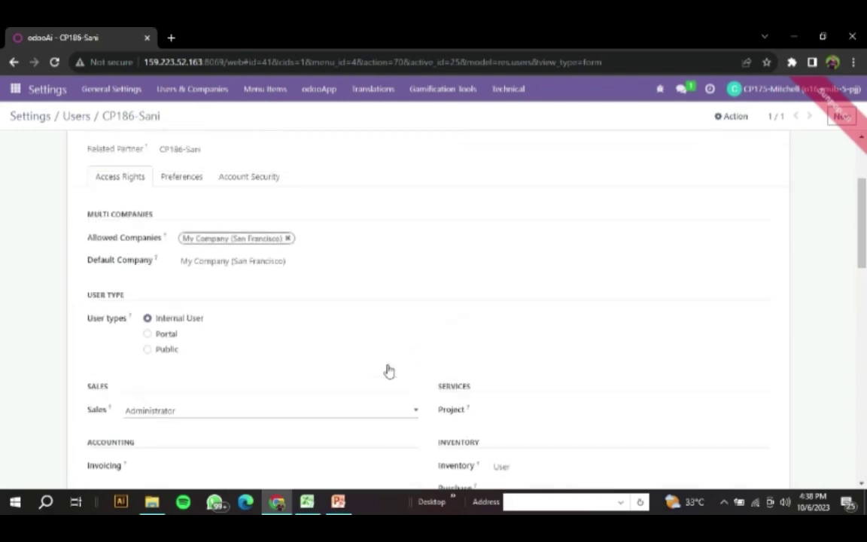
scroll(388, 370, "up", 3)
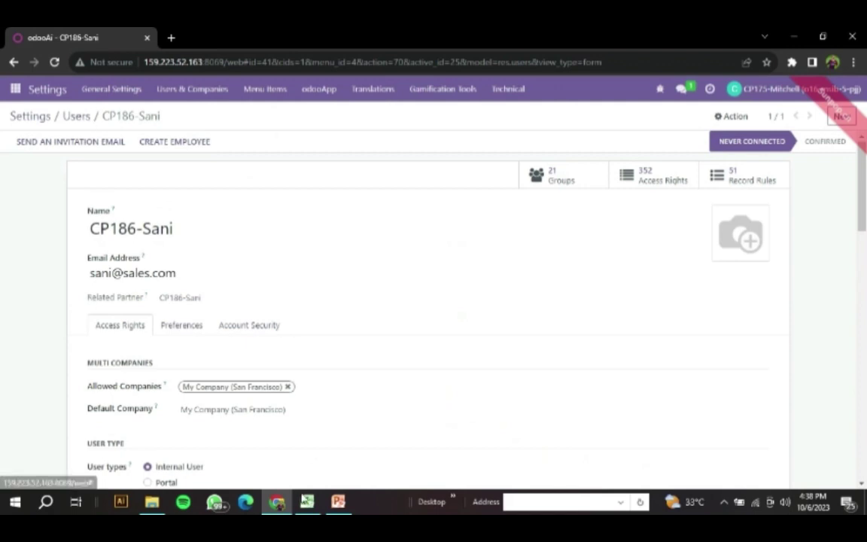
Step: Check the code in cell A5 of the Excel sheet and replace the CP186 search in the Odoo users list with CP157
key("alt+Tab")
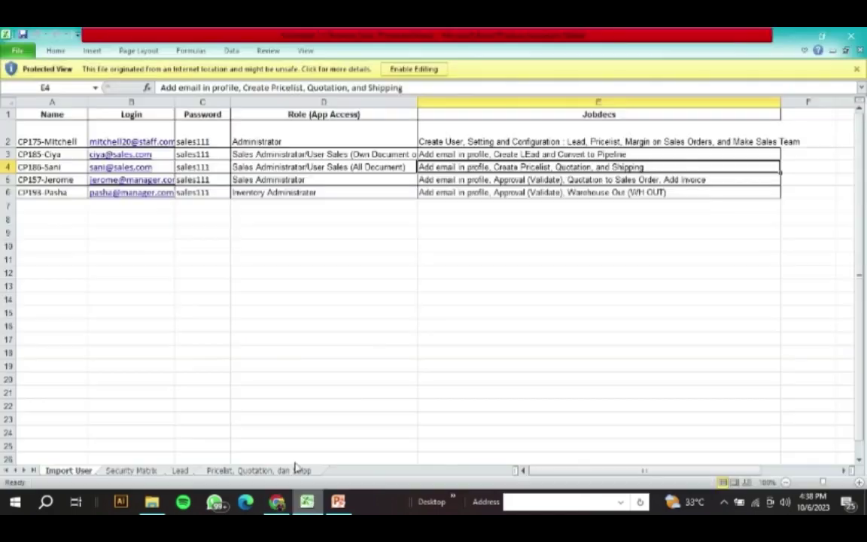
left_click(68, 179)
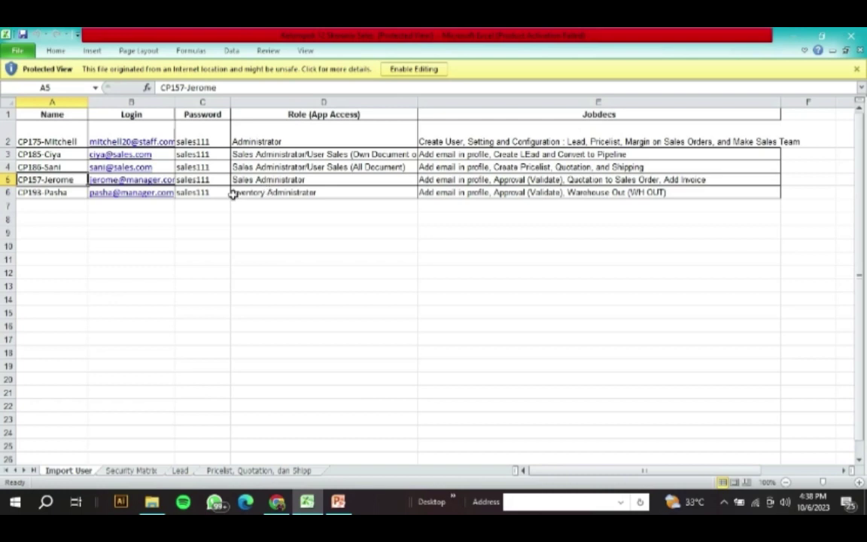
left_click(279, 503)
left_click(307, 502)
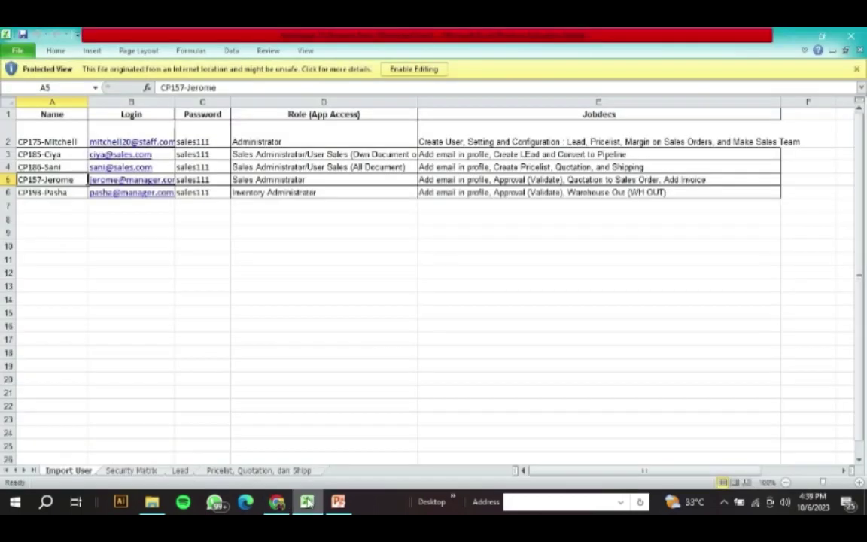
left_click(278, 501)
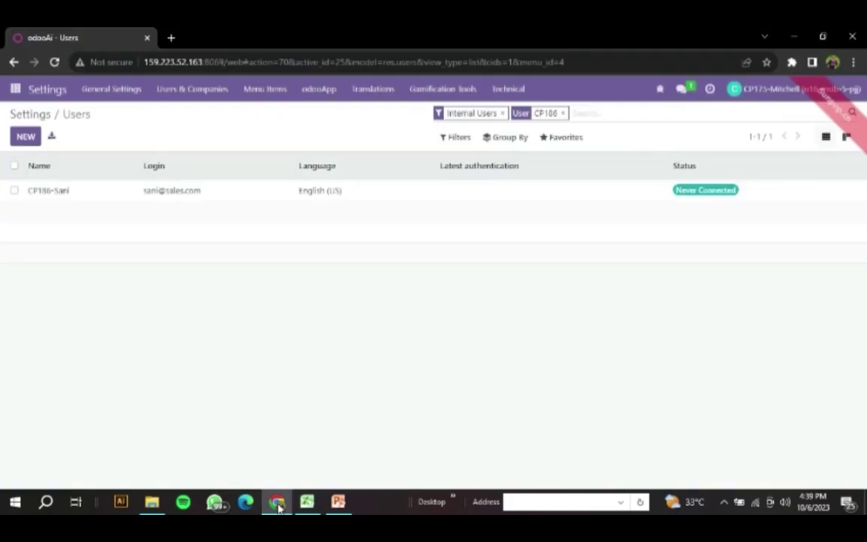
left_click(563, 114)
type("CP157")
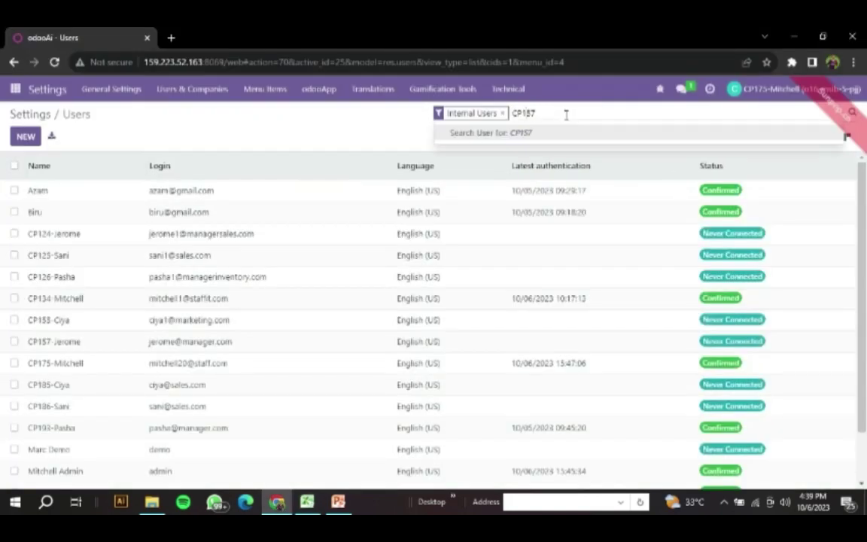
key("Return")
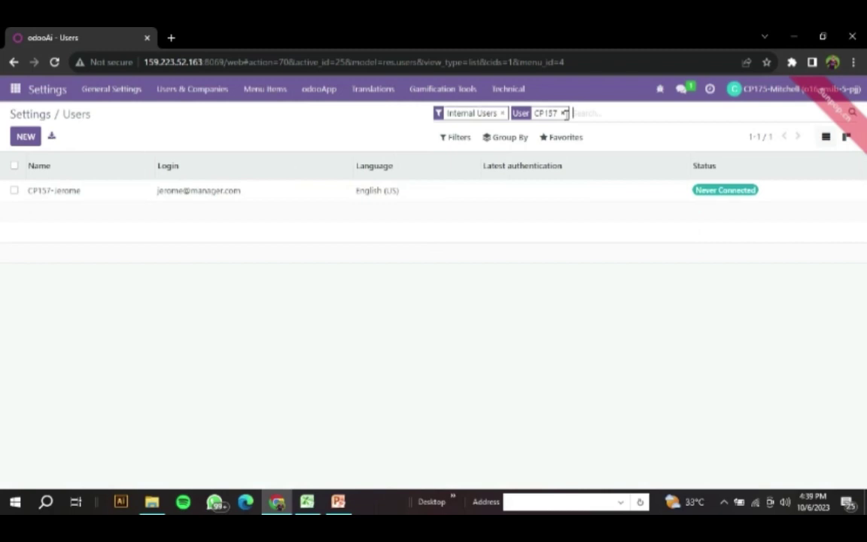
Step: Open the CP157 user record and examine its sales, inventory, administration and technical access rights
left_click(196, 192)
scroll(145, 258, "down", 5)
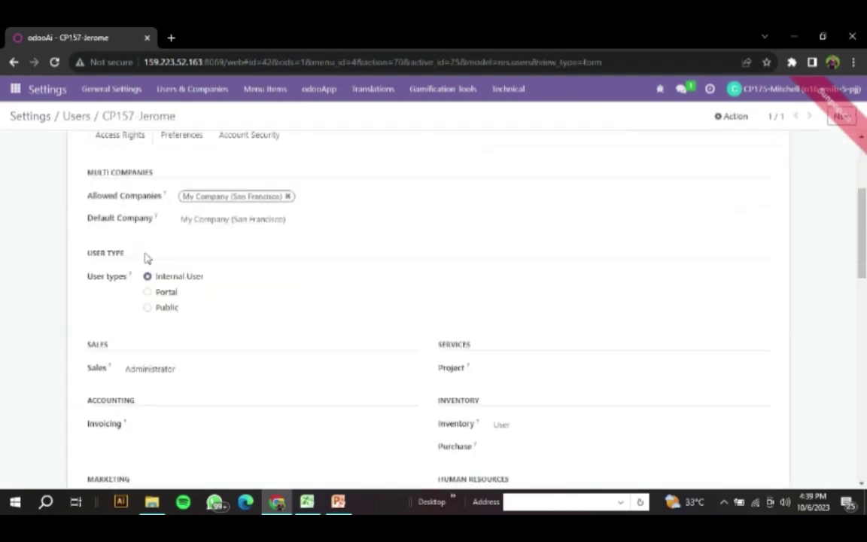
scroll(100, 305, "down", 2)
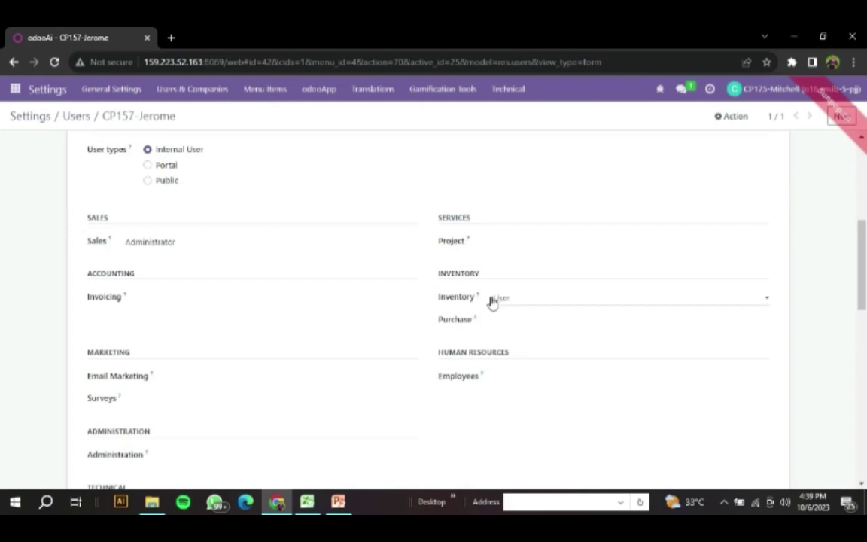
scroll(307, 399, "down", 3)
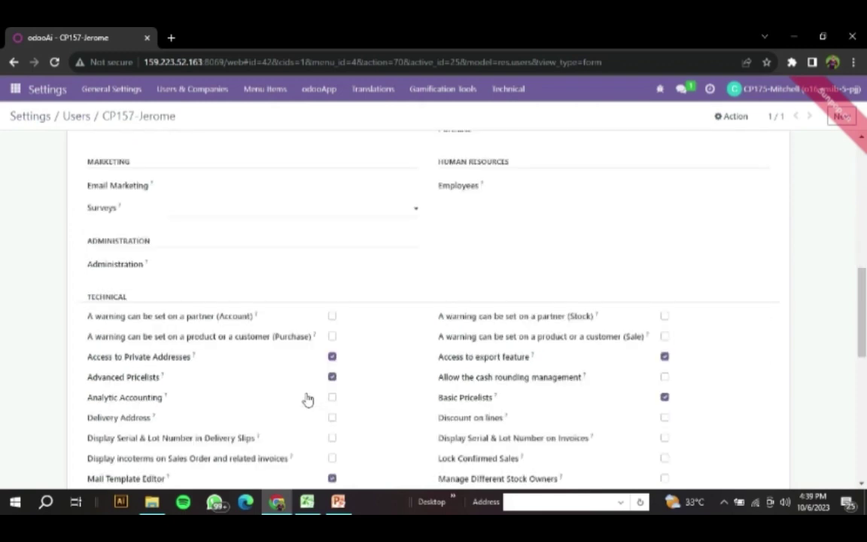
scroll(308, 398, "up", 7)
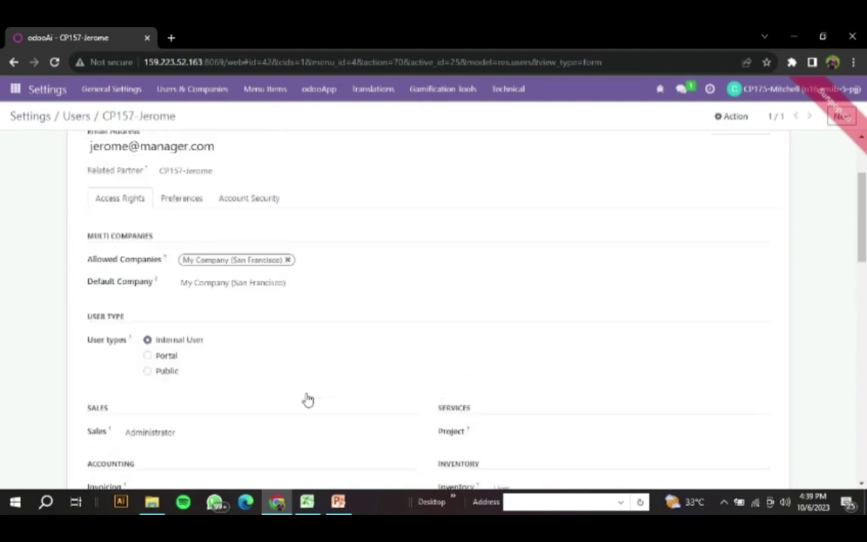
scroll(307, 399, "up", 1)
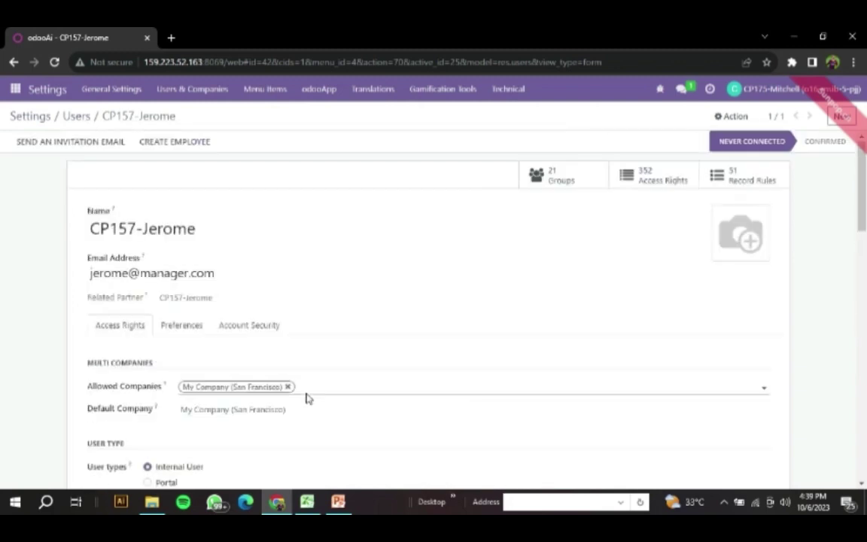
Step: Check the last user's code in cell A6 of the Excel sheet and replace the CP157 search in the Odoo users list with CP193
left_click(306, 502)
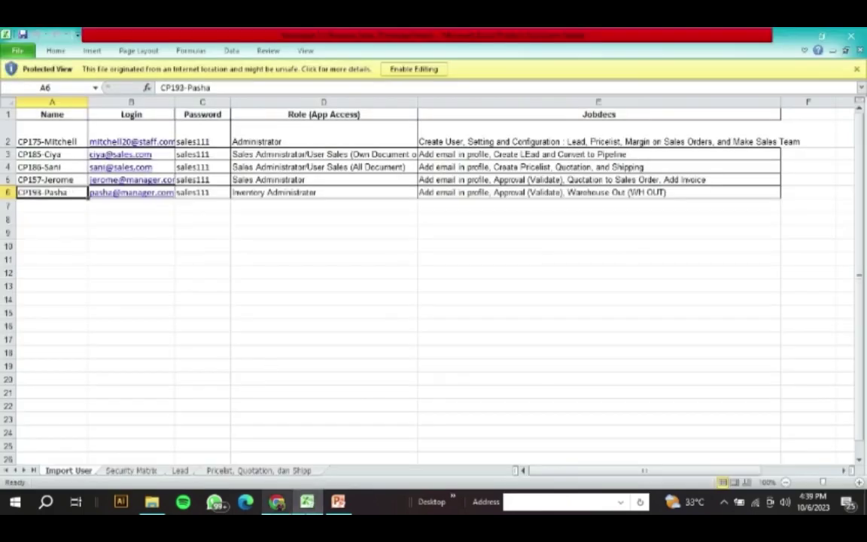
left_click(289, 503)
left_click(80, 114)
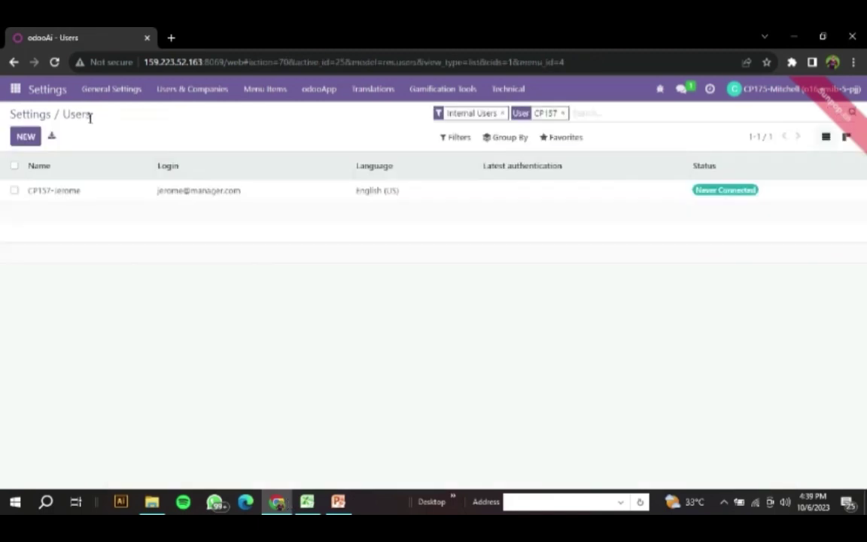
left_click(562, 113)
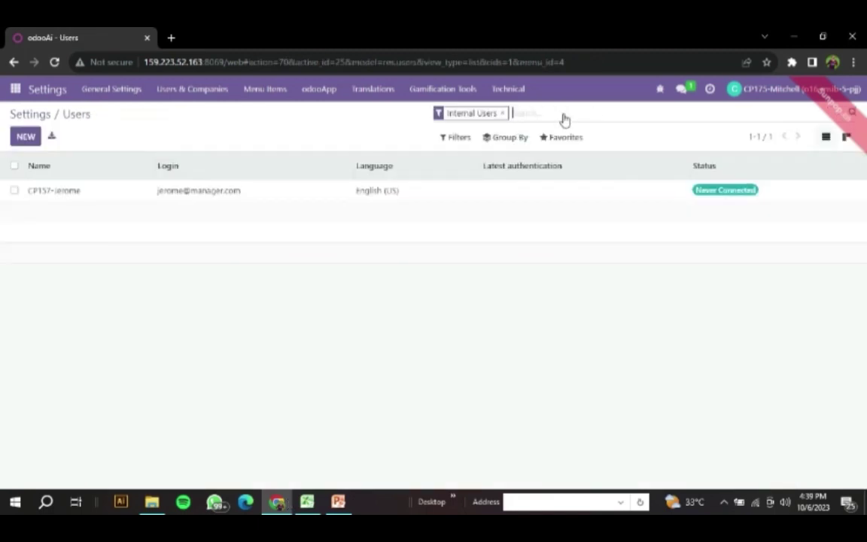
type("CP193")
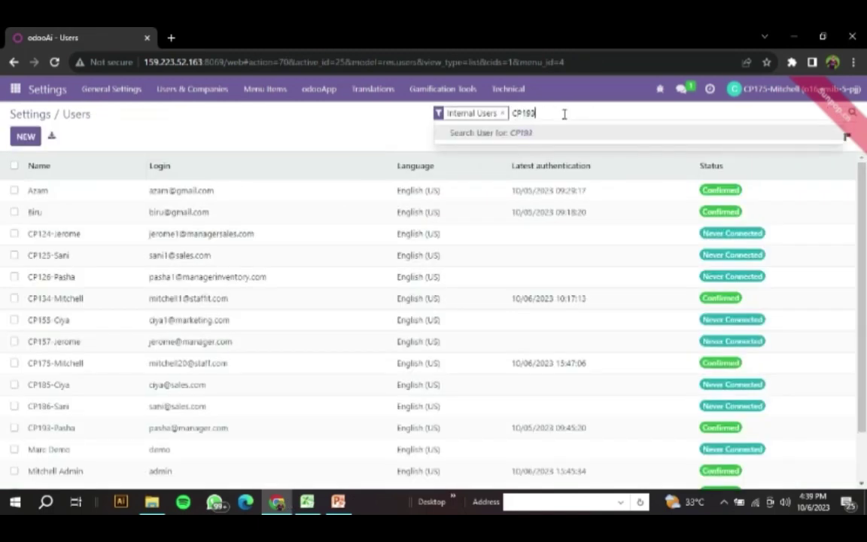
key("Return")
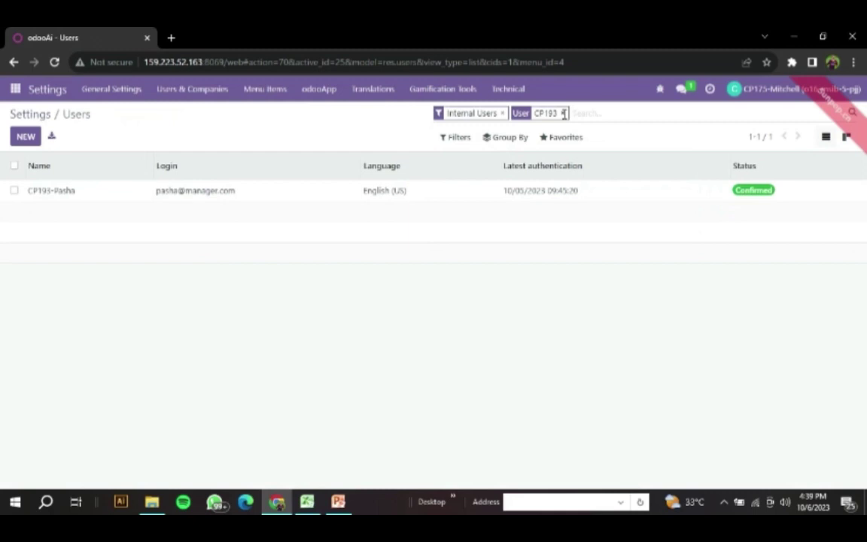
Step: Open the CP193 user record, examine its inventory and other access rights, and return to the users list
left_click(193, 193)
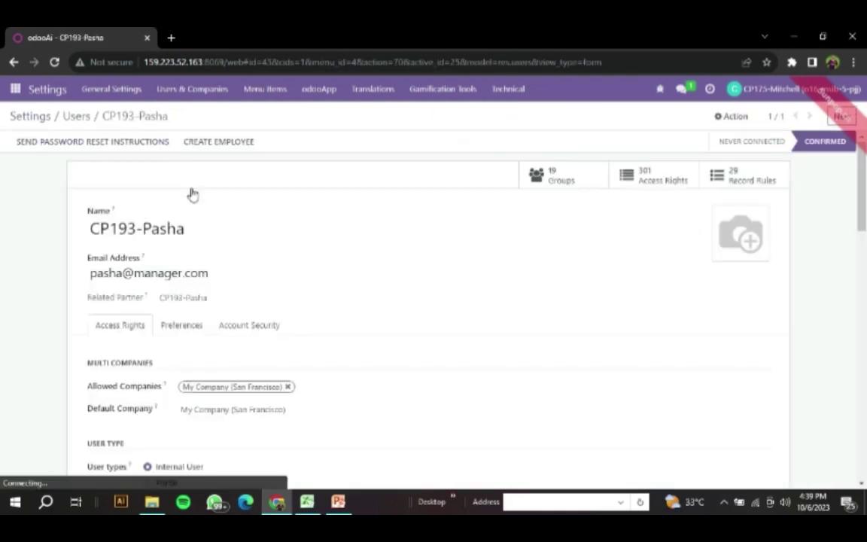
scroll(191, 197, "down", 3)
scroll(193, 203, "down", 3)
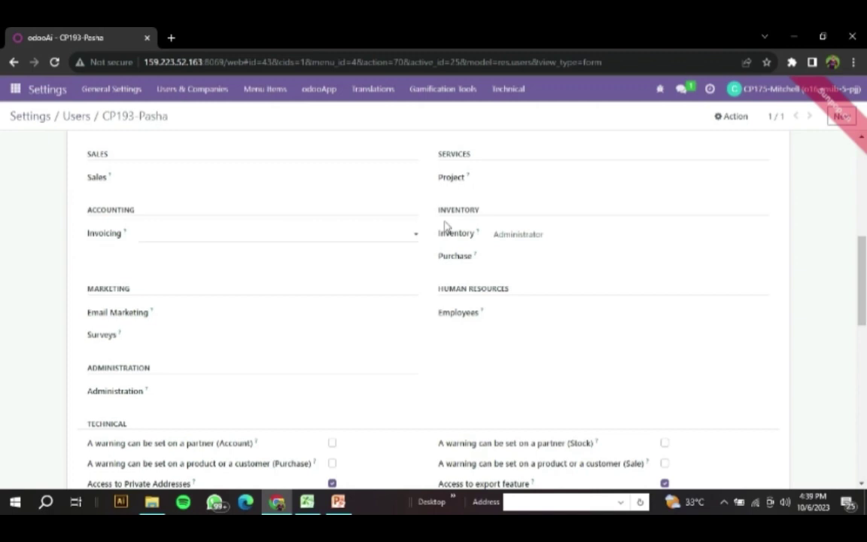
scroll(363, 242, "up", 5)
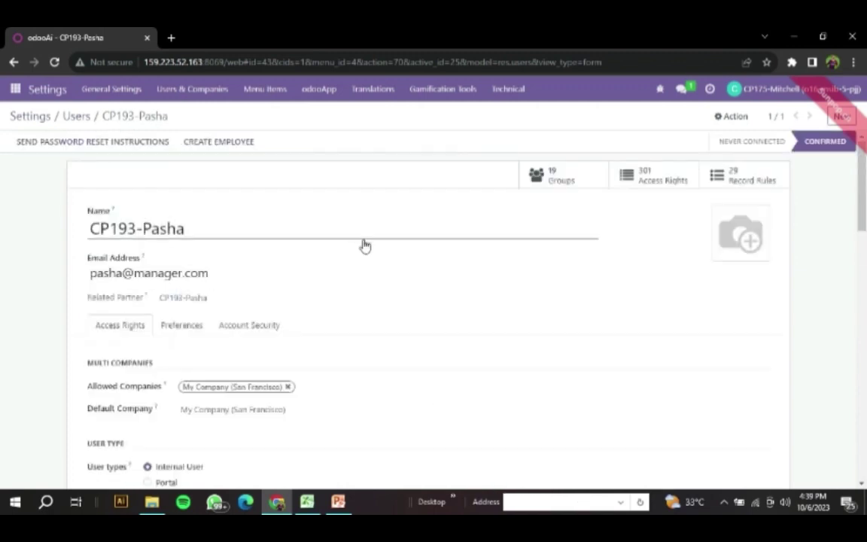
left_click(75, 119)
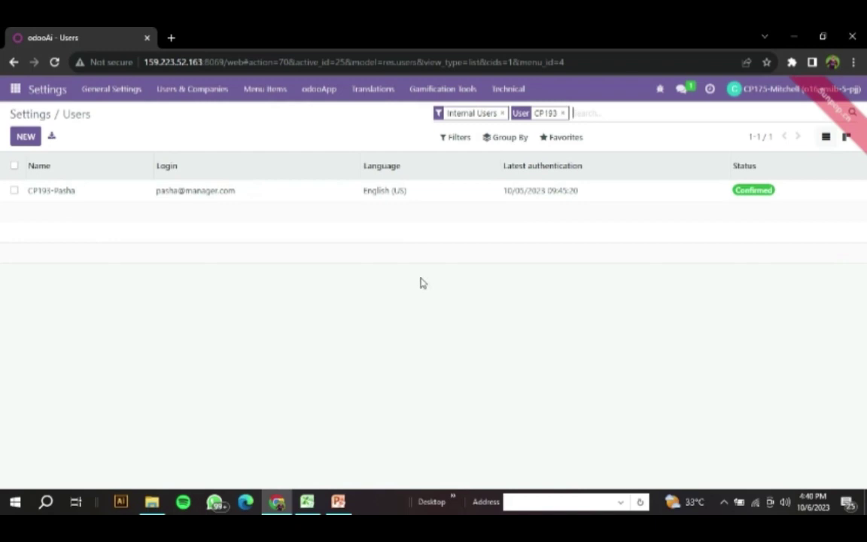
Step: Read the administrator's job description in cell E2 of the Excel sheet and open the General Settings page in Odoo
left_click(307, 501)
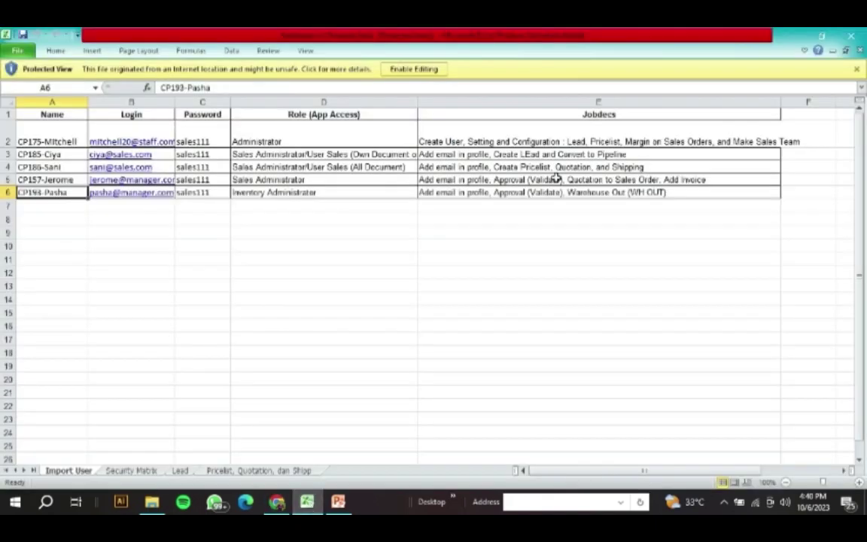
left_click(559, 142)
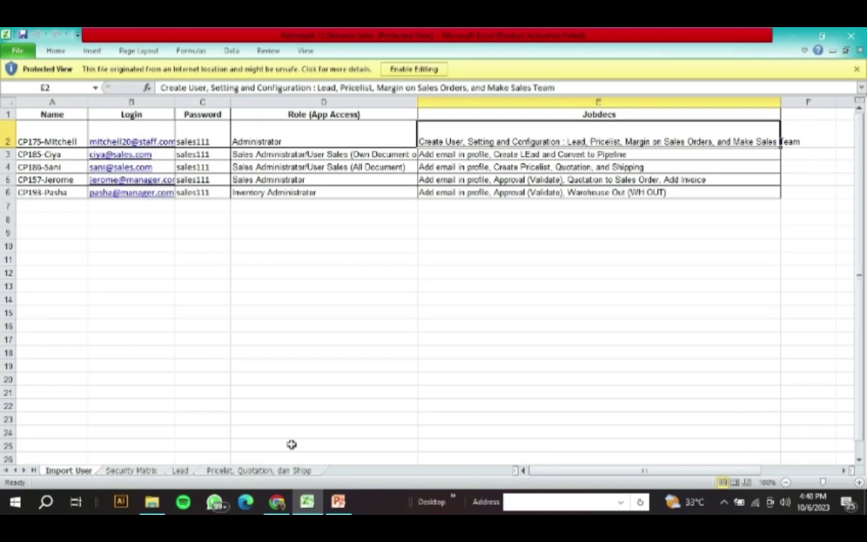
left_click(276, 502)
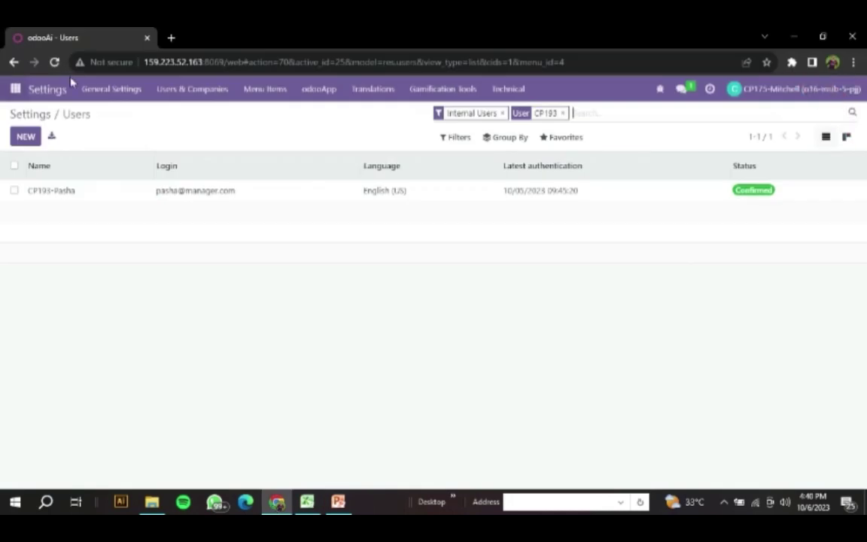
left_click(15, 91)
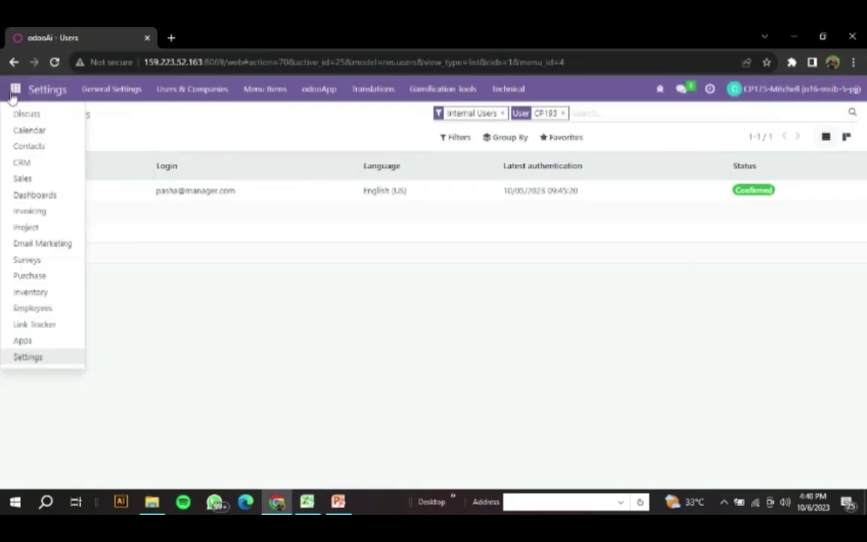
left_click(104, 92)
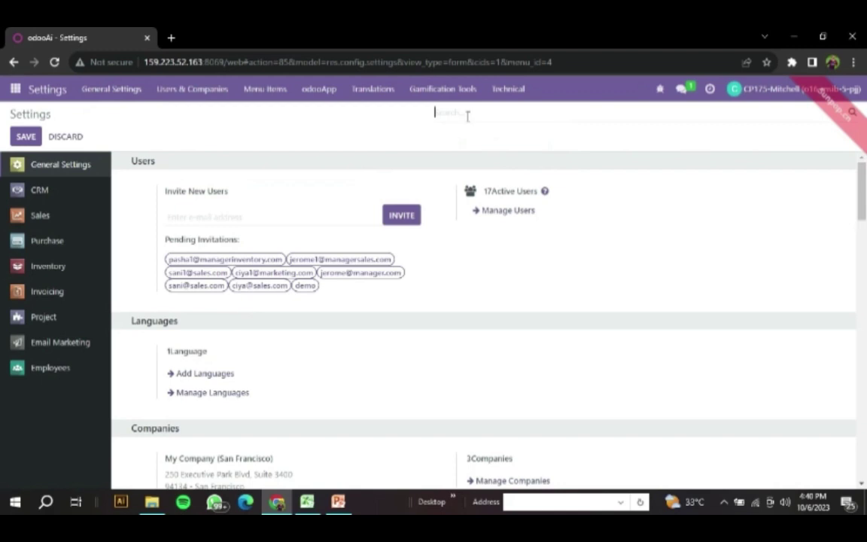
Step: Recheck the configuration items in the Excel job description and search the Odoo settings for LEAD
left_click(307, 502)
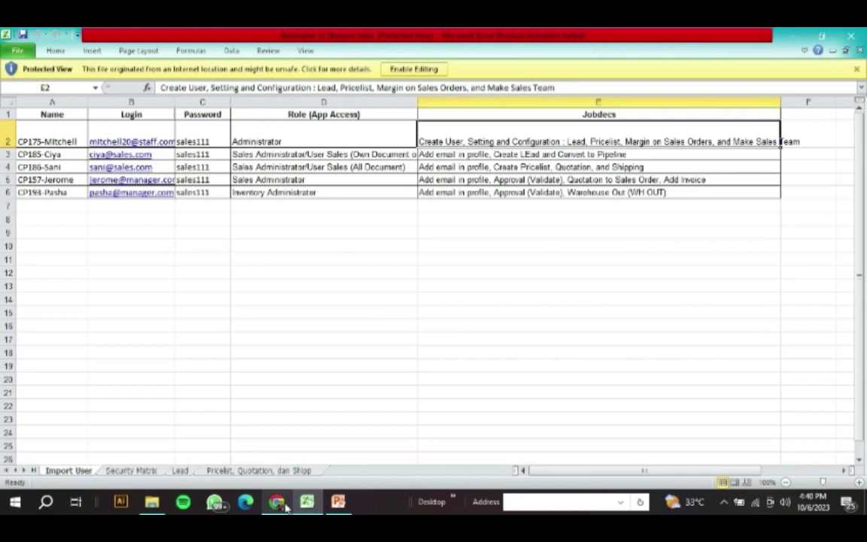
key("alt+Tab")
left_click(462, 113)
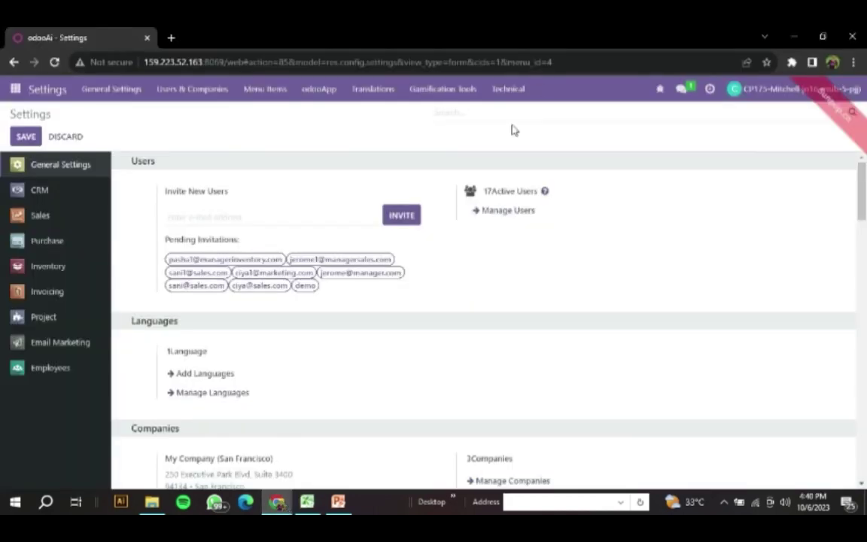
type("LEAD")
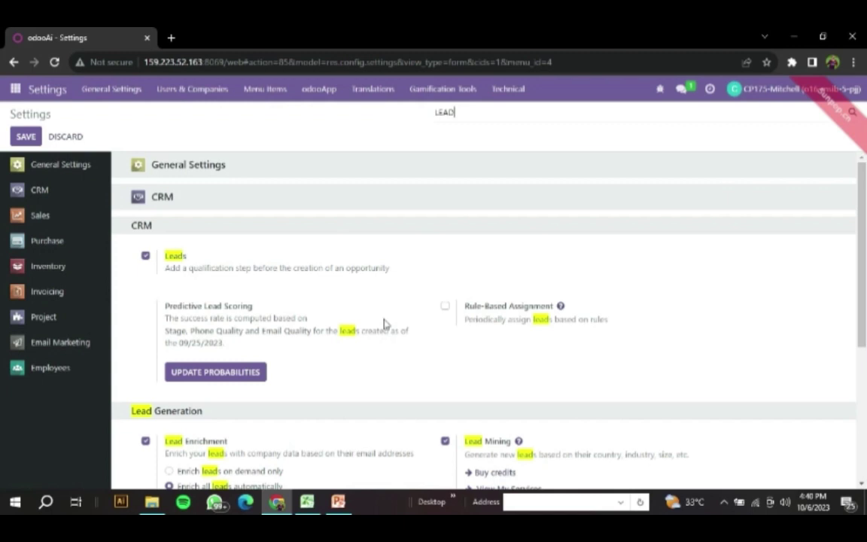
Step: Check the next configuration item in the Excel sheet and replace the LEAD search in the Odoo settings with pricelist
key("alt+Tab")
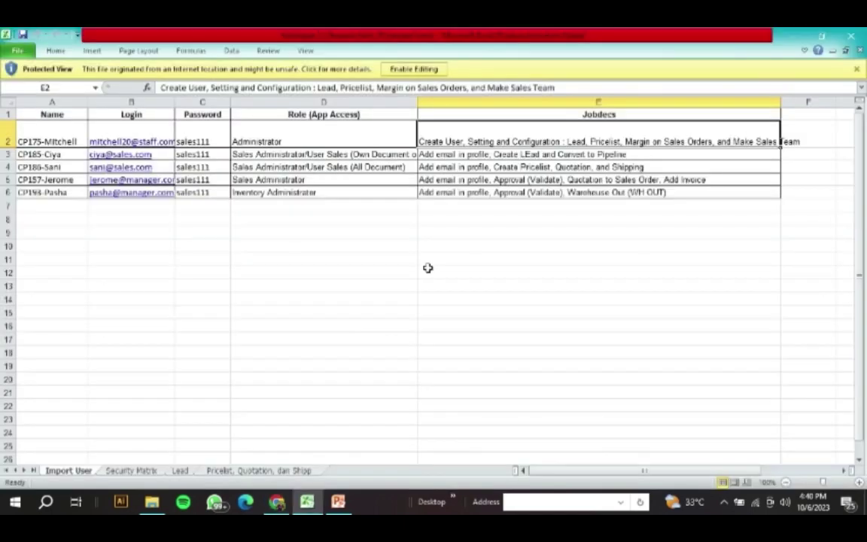
key("alt+Tab")
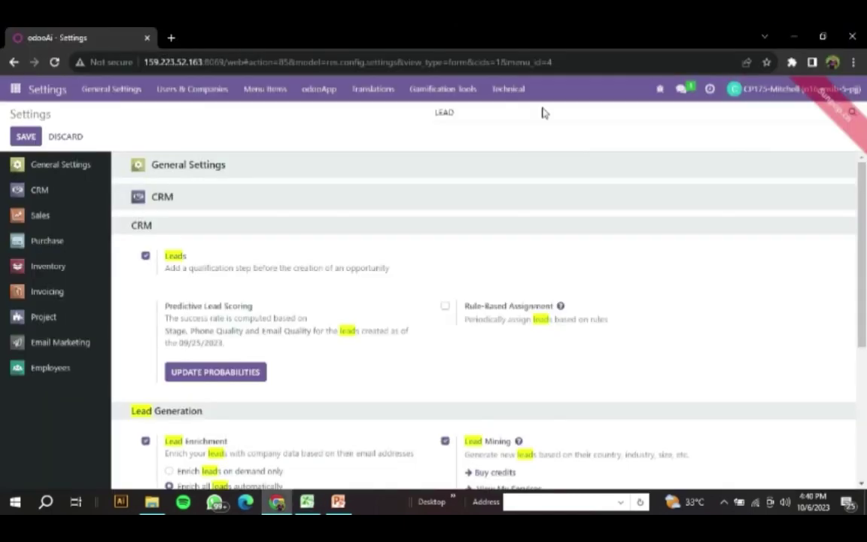
left_click_drag(456, 113, 427, 117)
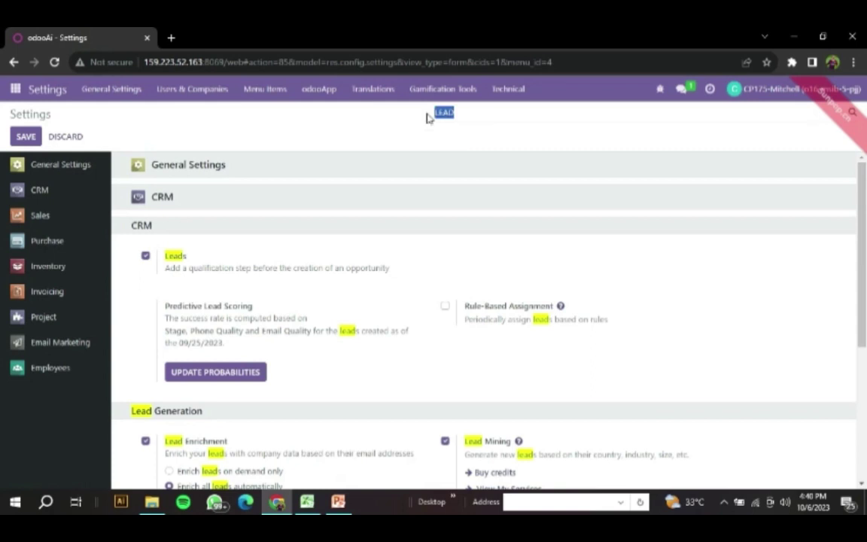
type("pricelist")
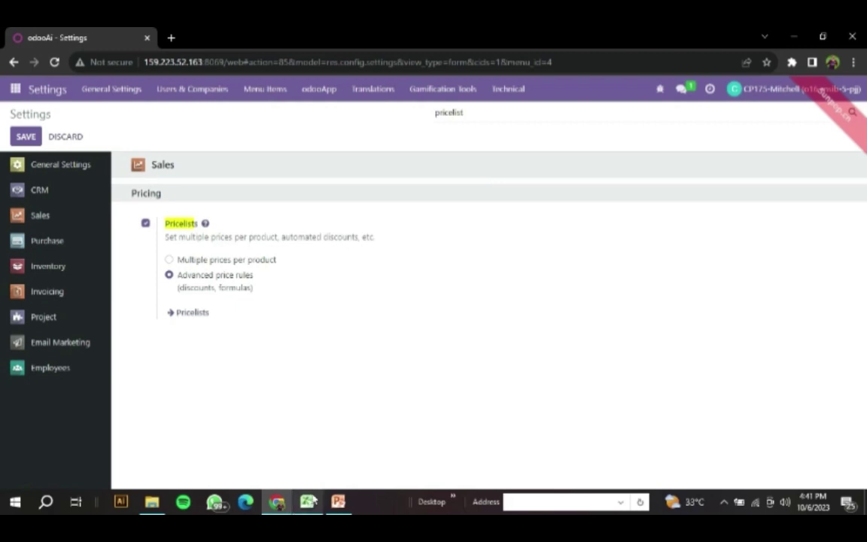
Step: Check the Excel job description again and replace the pricelist search in the Odoo settings with margin
key("alt+Tab")
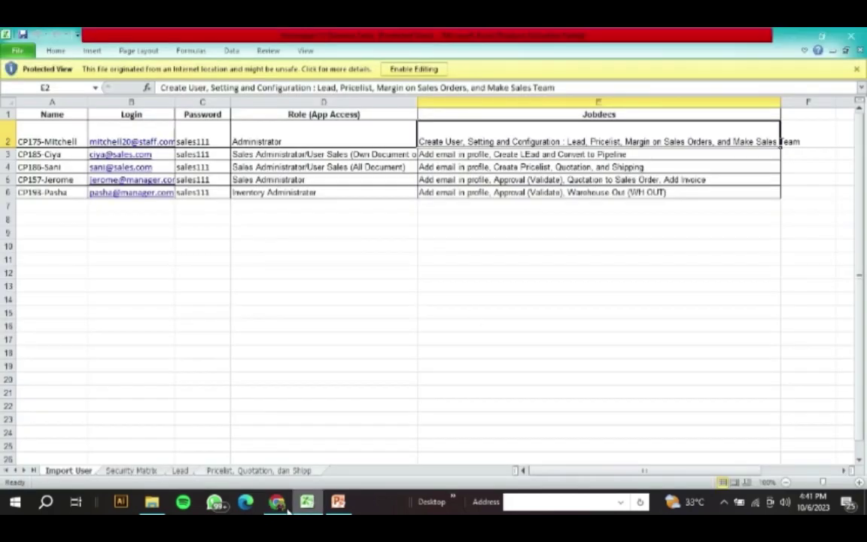
key("alt+Tab")
key("ctrl+a")
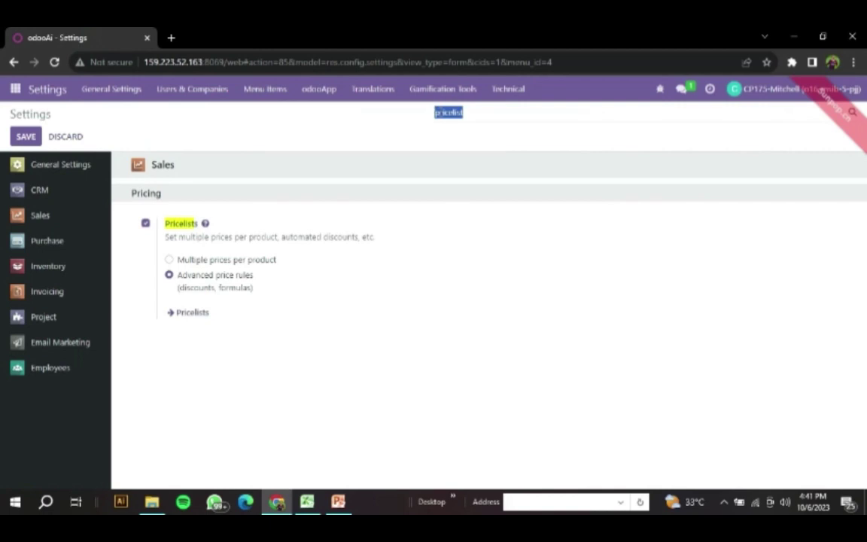
type("hr")
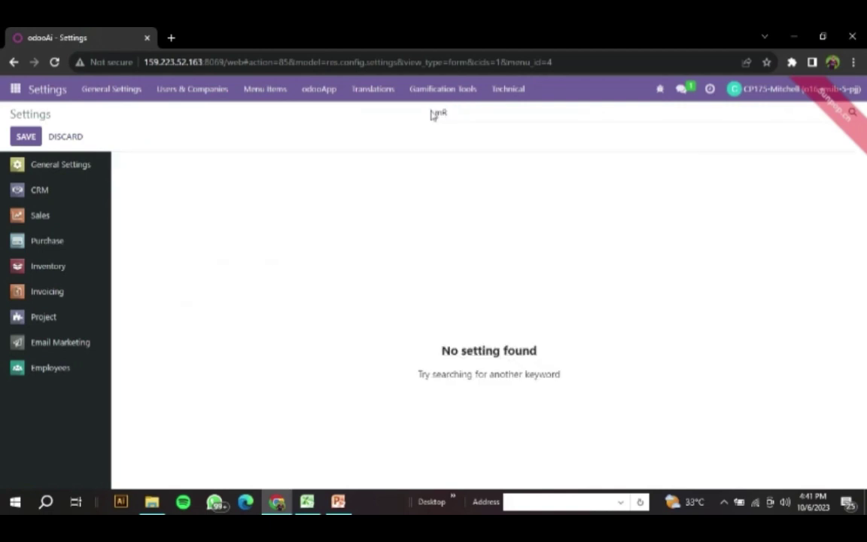
type("argin")
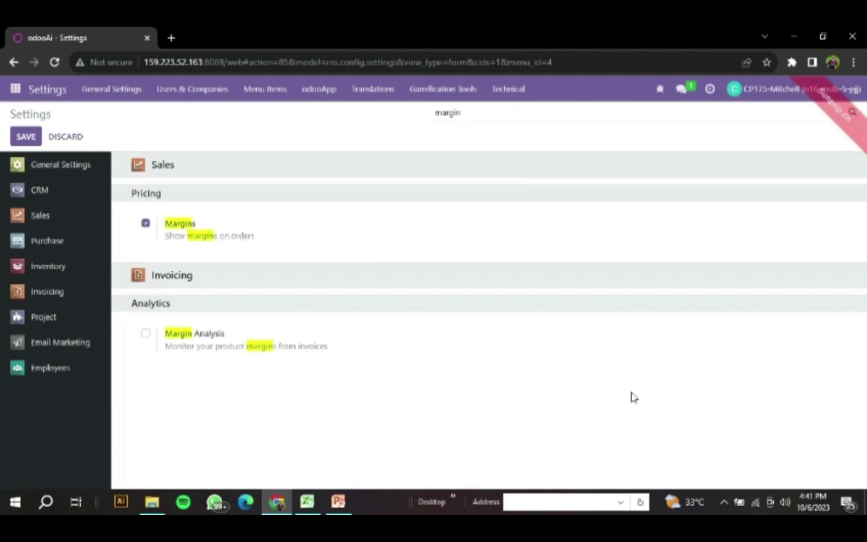
Step: Check the sales team task in the Excel sheet and open the Kelompok 12 Skenario Sales channel in Odoo Discuss
left_click(308, 506)
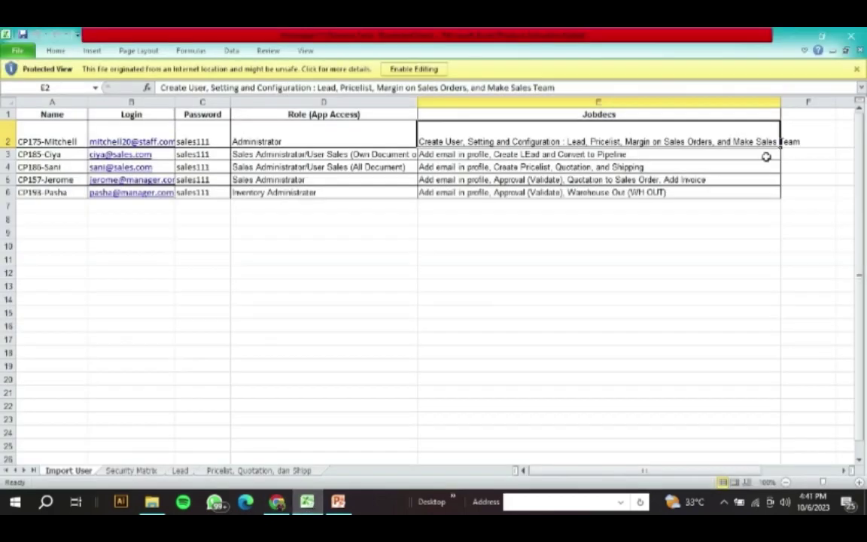
left_click(279, 502)
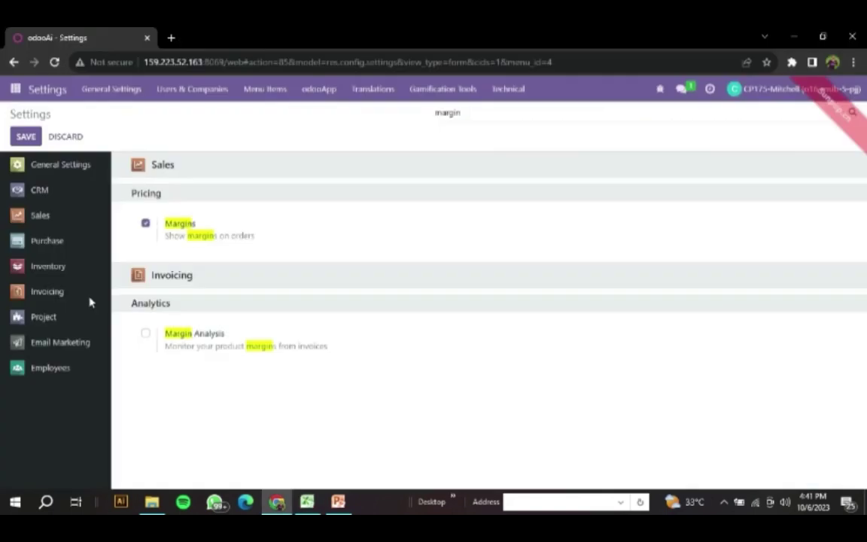
left_click(15, 92)
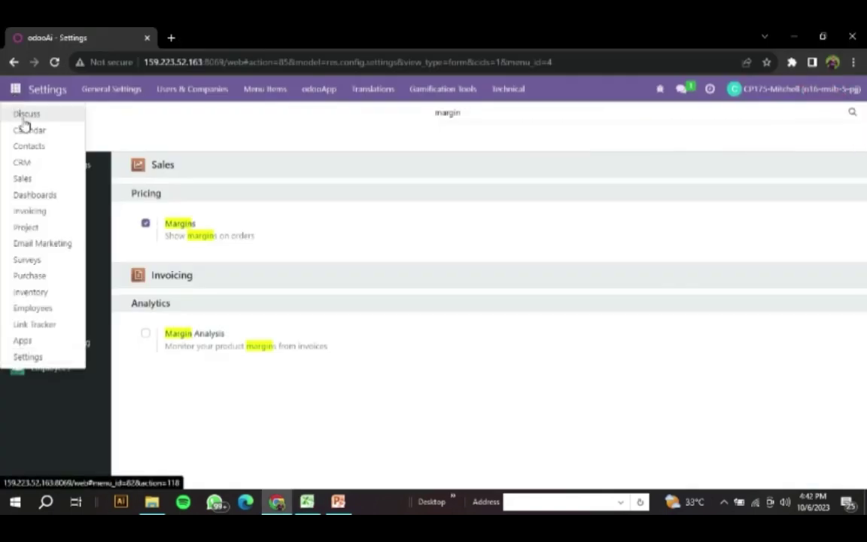
left_click(25, 117)
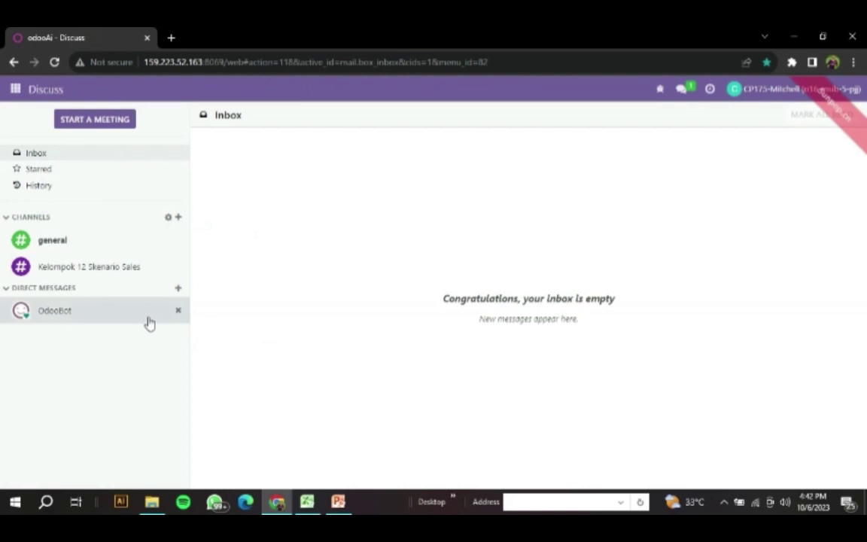
left_click(132, 270)
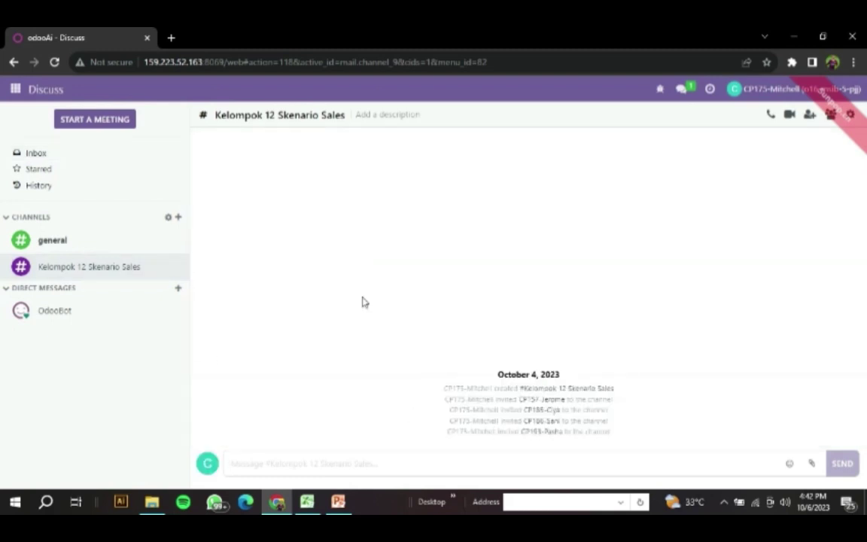
Step: Try adding a Discuss channel named Sales, and clear the entered name
left_click(178, 217)
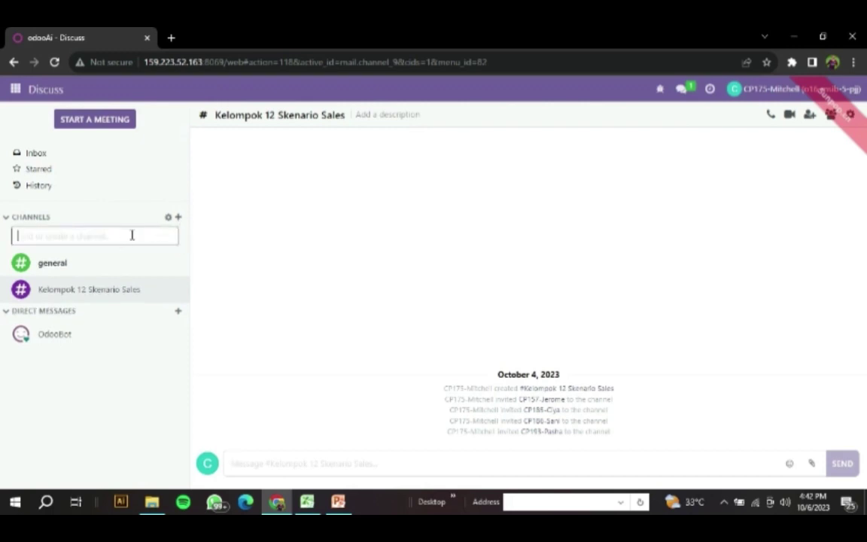
type("Sales")
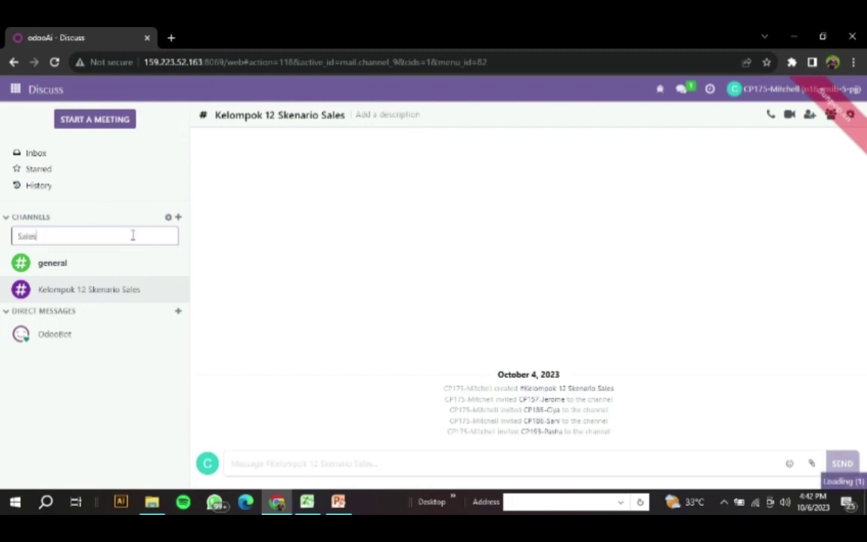
key("BackSpace")
key("BackSpace")
key("BackSpace")
key("BackSpace")
key("BackSpace")
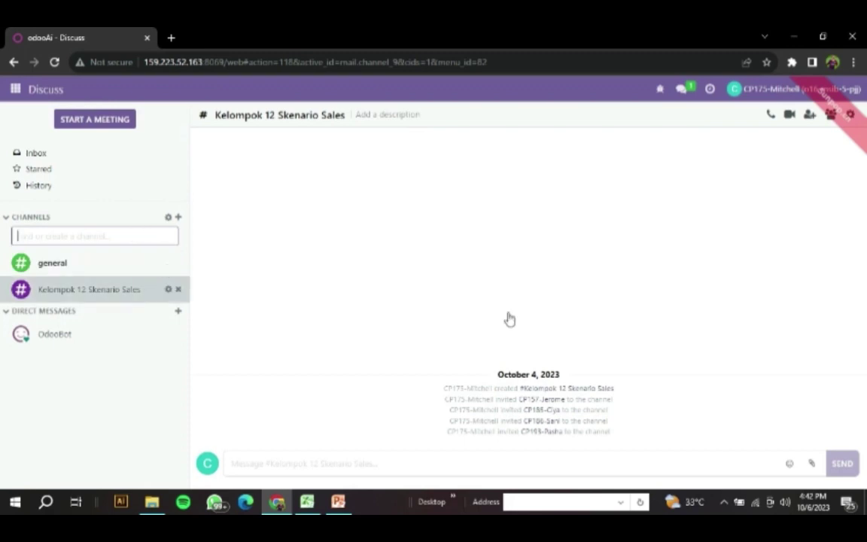
Step: Look through the people available to invite to Kelompok 12 Skenario Sales, close the list, and recheck the Excel job descriptions
left_click(810, 125)
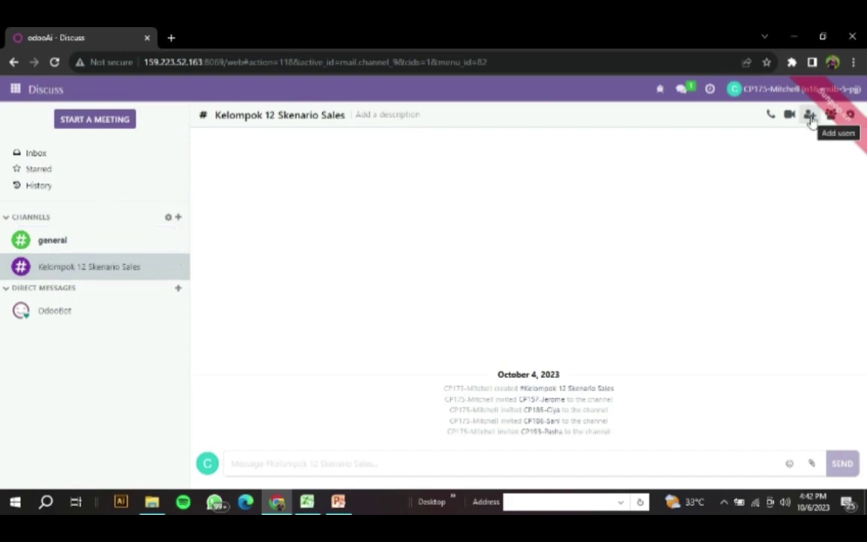
left_click(809, 119)
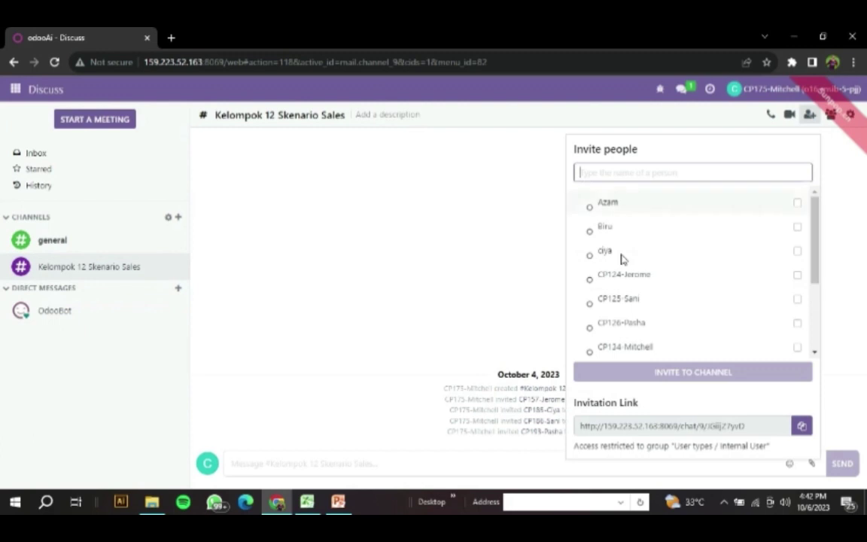
scroll(623, 260, "down", 3)
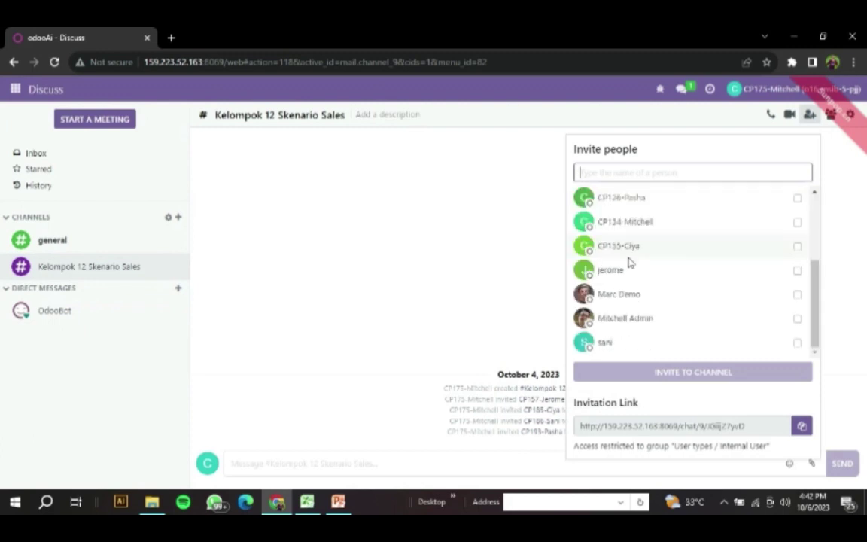
scroll(629, 260, "up", 3)
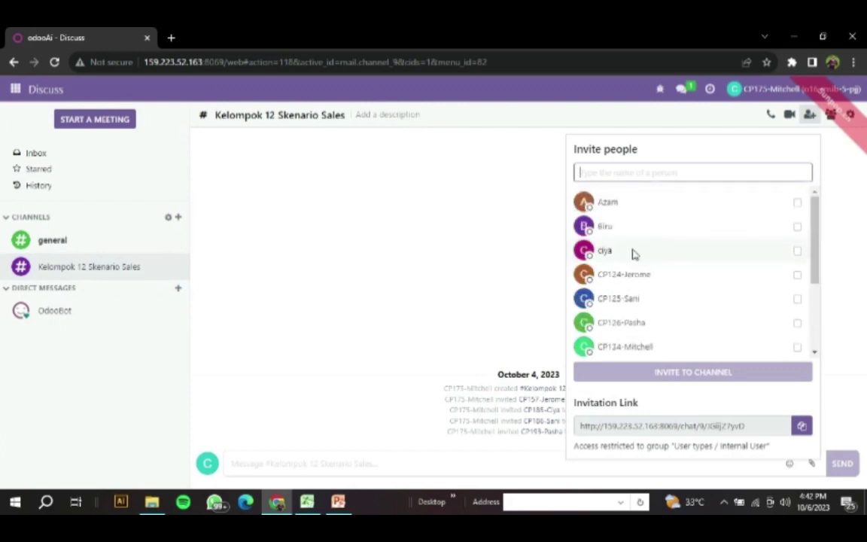
left_click(810, 119)
left_click(309, 502)
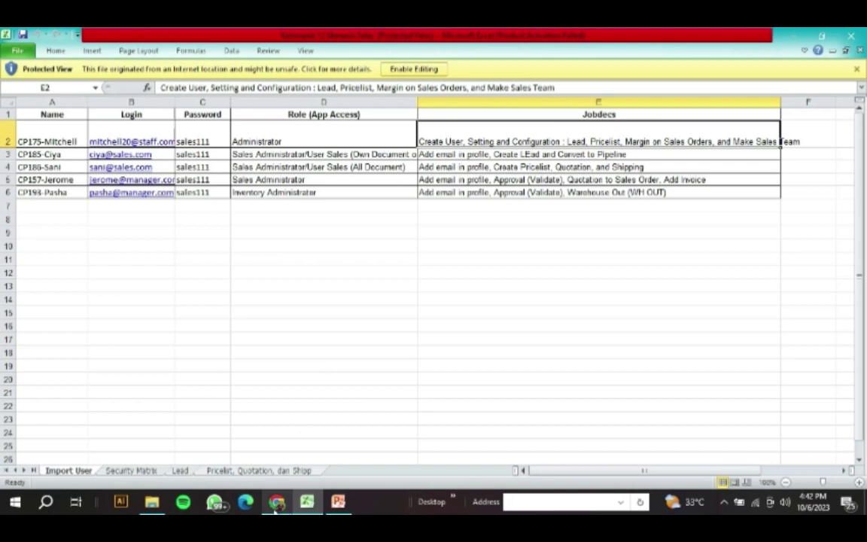
key("alt+Tab")
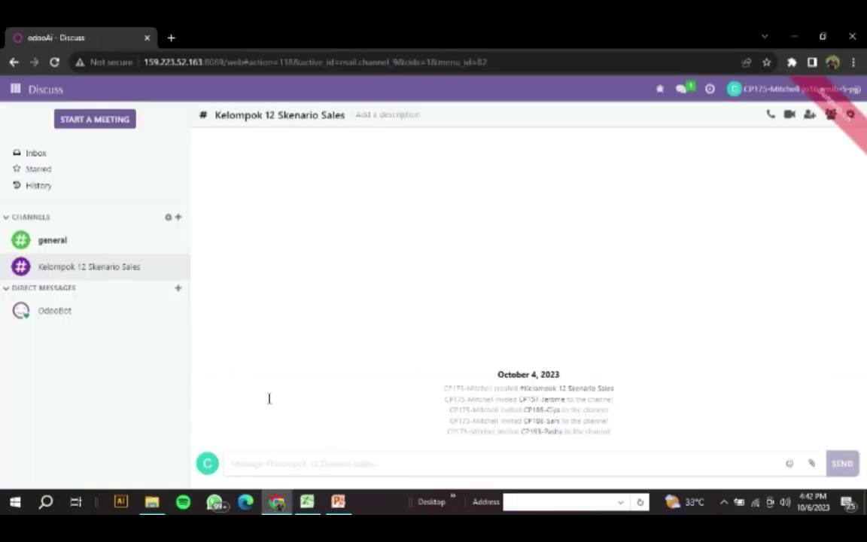
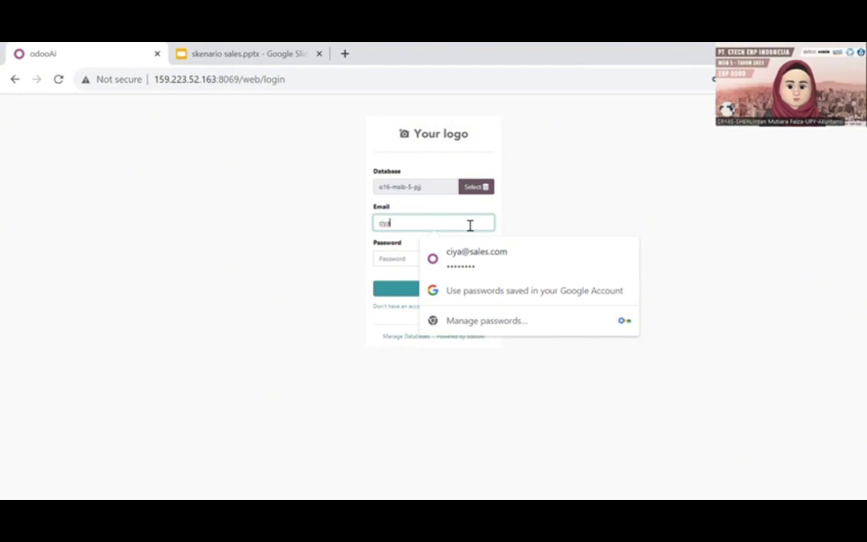
Step: Log in to Odoo with the sales user's saved email and password, and open the skenario sales.pptx slides to check the lead data
left_click(470, 265)
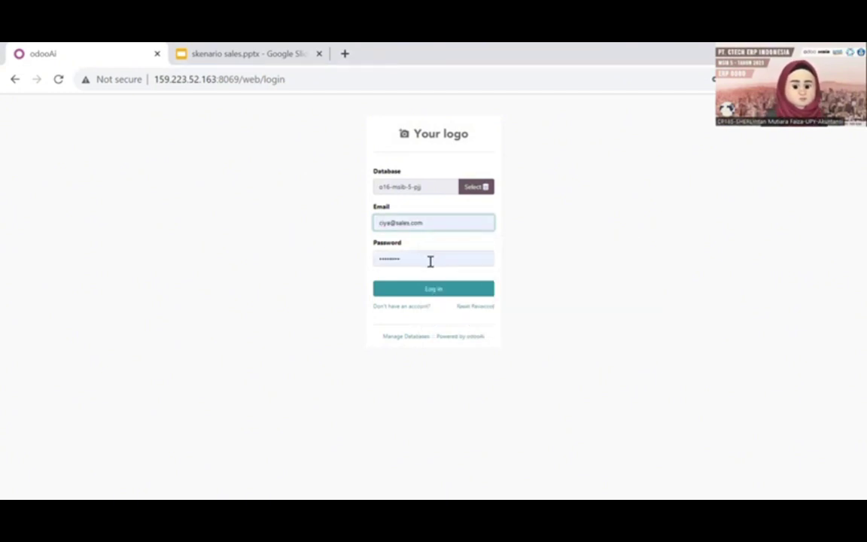
left_click(439, 294)
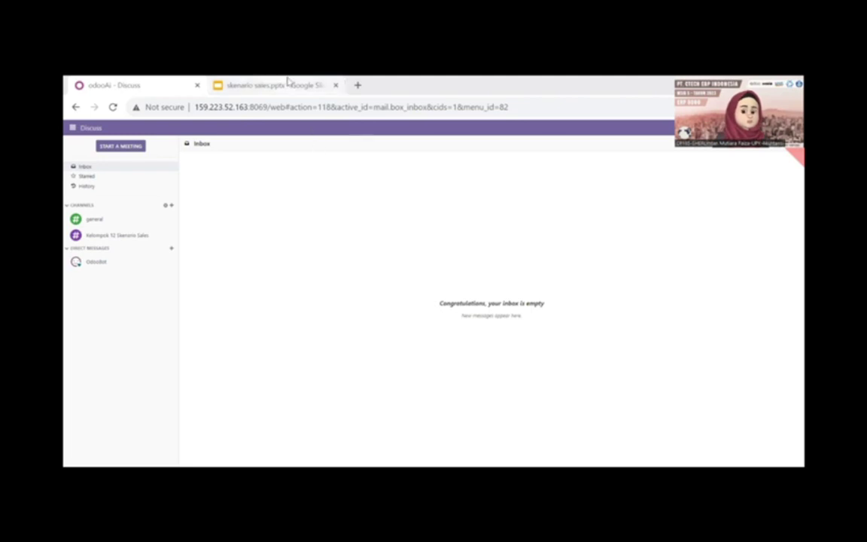
left_click(288, 84)
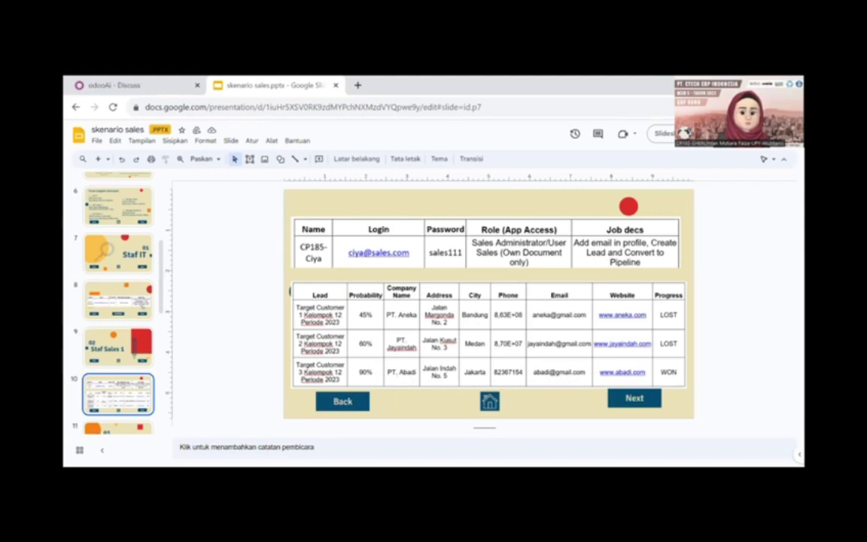
Step: Open the leads list in Odoo CRM, view a blank new lead form, and discard it
key("ctrl+shift+Tab")
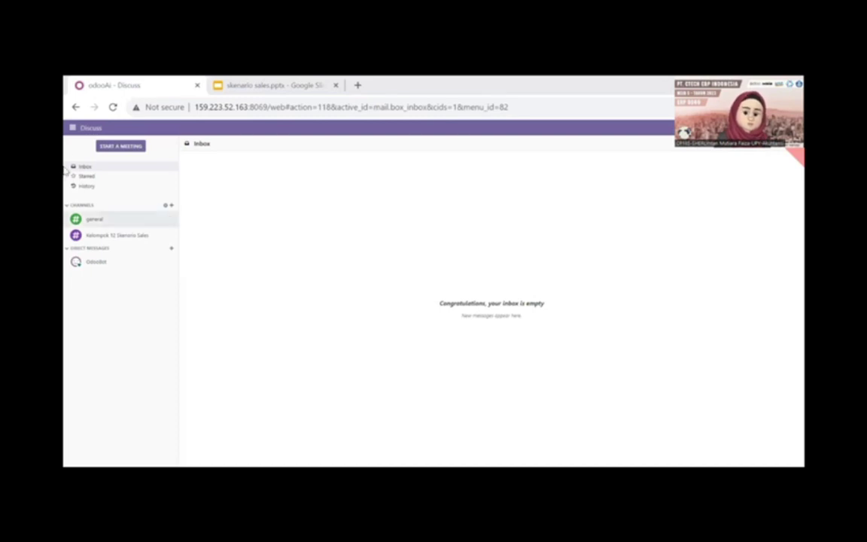
left_click(72, 128)
left_click(81, 173)
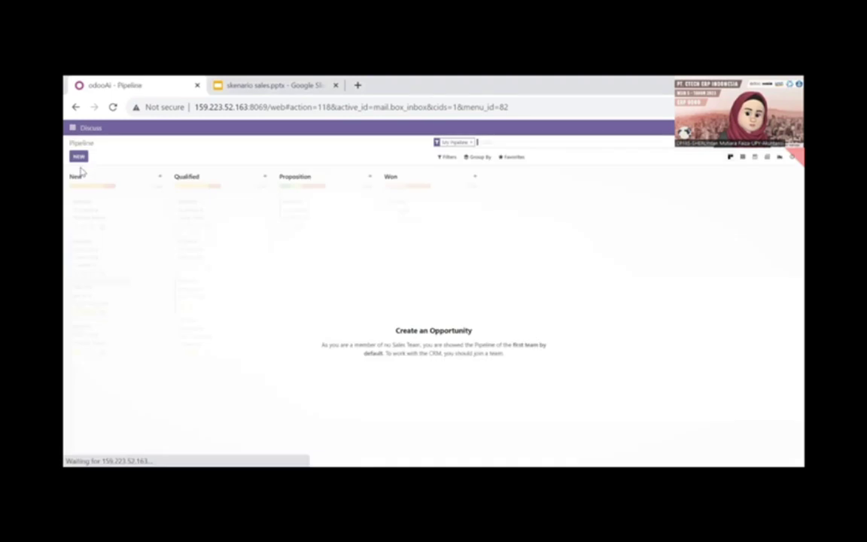
left_click(130, 128)
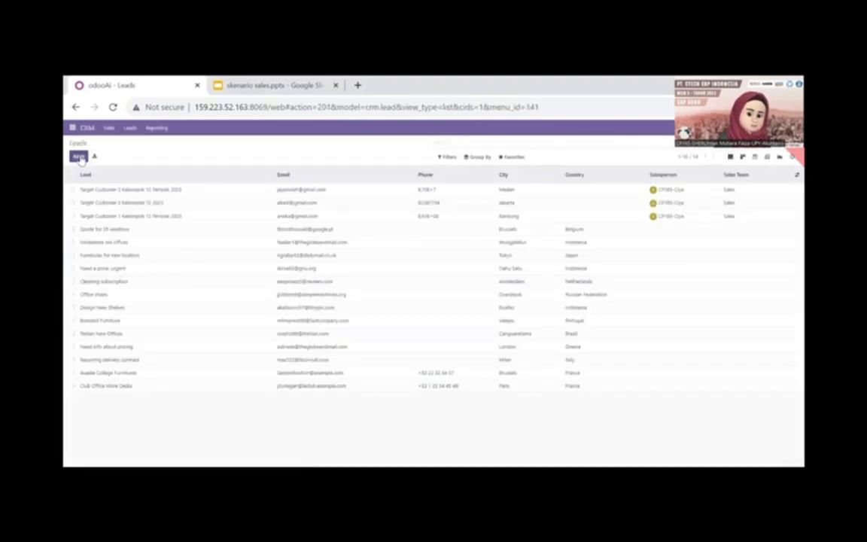
left_click(79, 157)
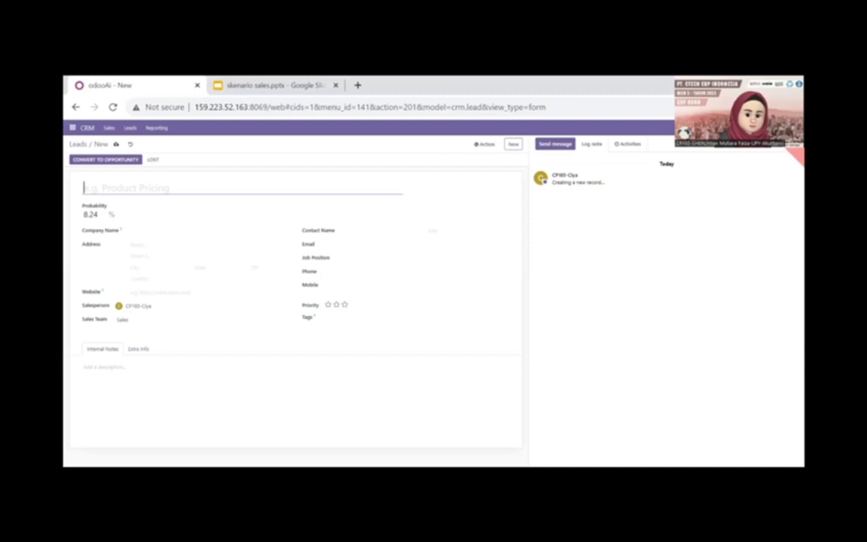
left_click(131, 144)
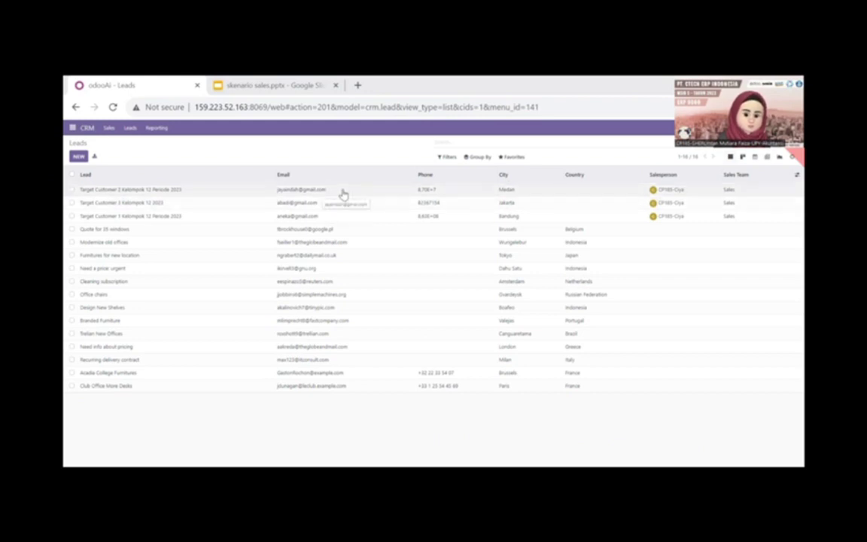
Step: Convert the lead Target Customer 2 Kelompok 12 Periode 2023 to an opportunity, creating a new customer
left_click(343, 194)
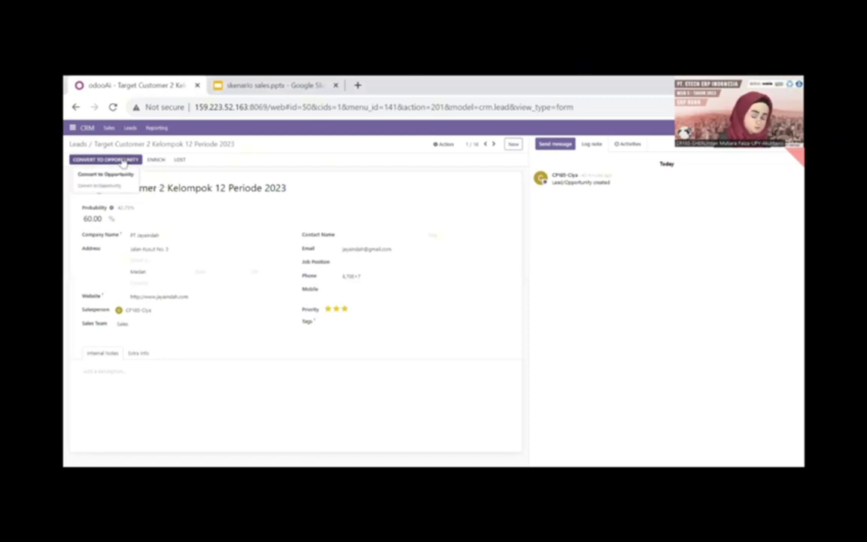
left_click(120, 160)
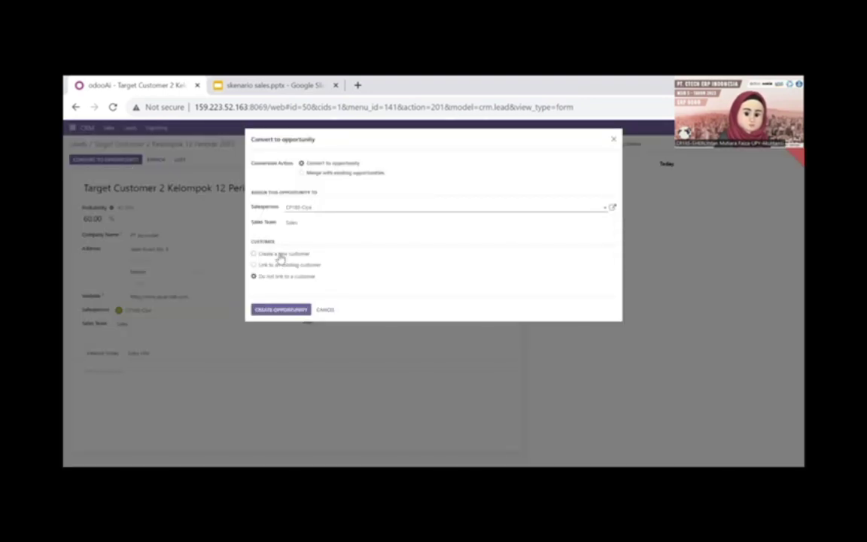
left_click(280, 254)
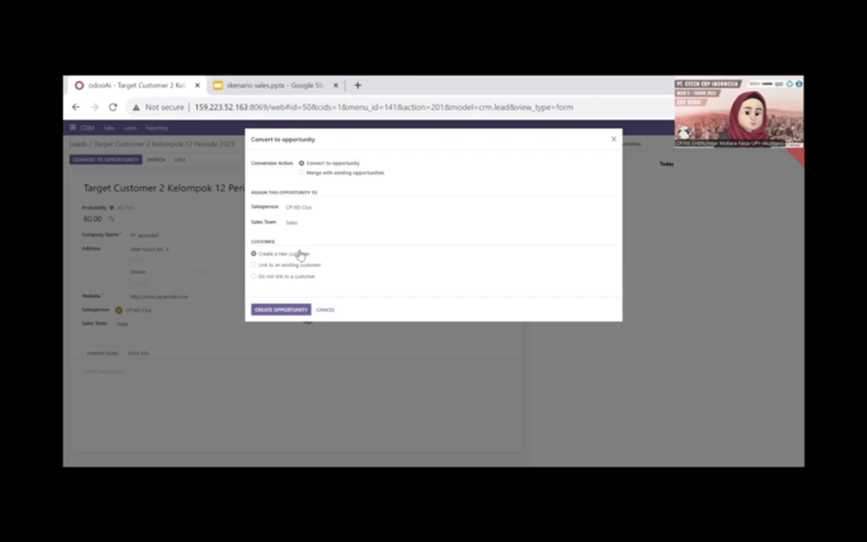
left_click(282, 310)
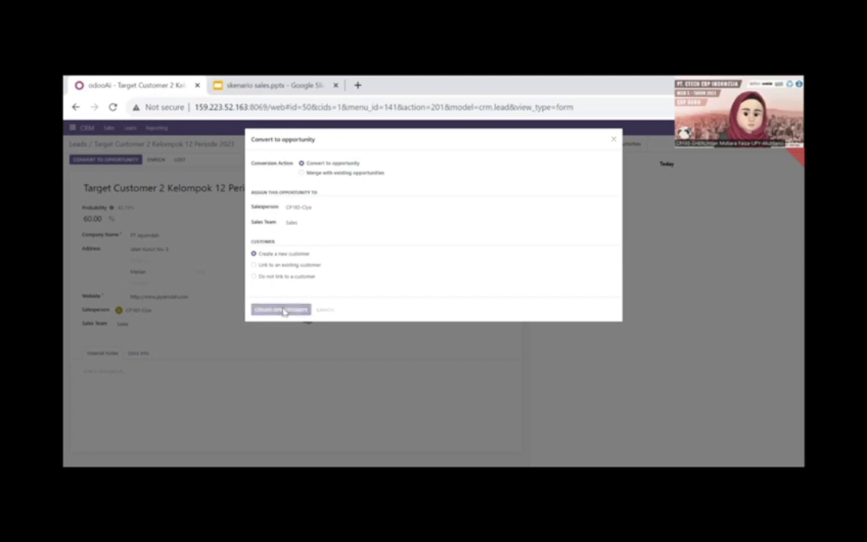
Step: Convert the lead Target Customer 3 Kelompok 12 2023 to an opportunity, creating a new customer
left_click(78, 143)
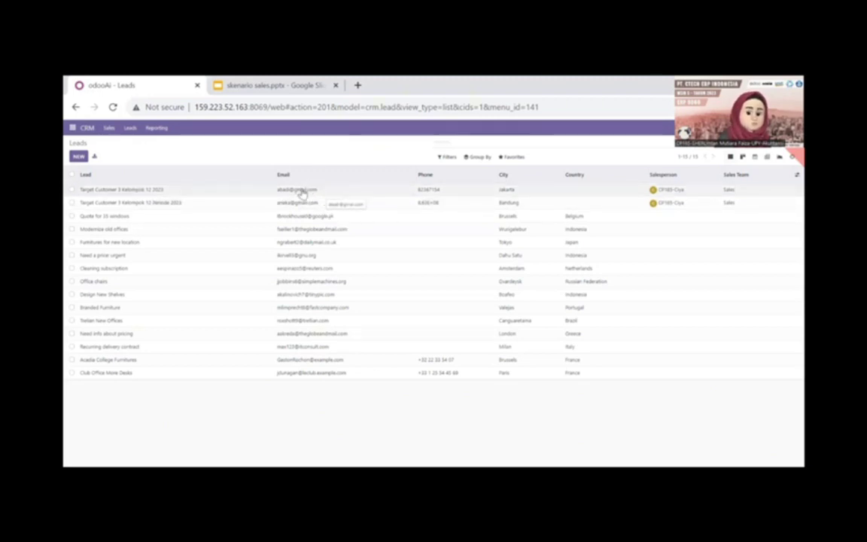
left_click(300, 191)
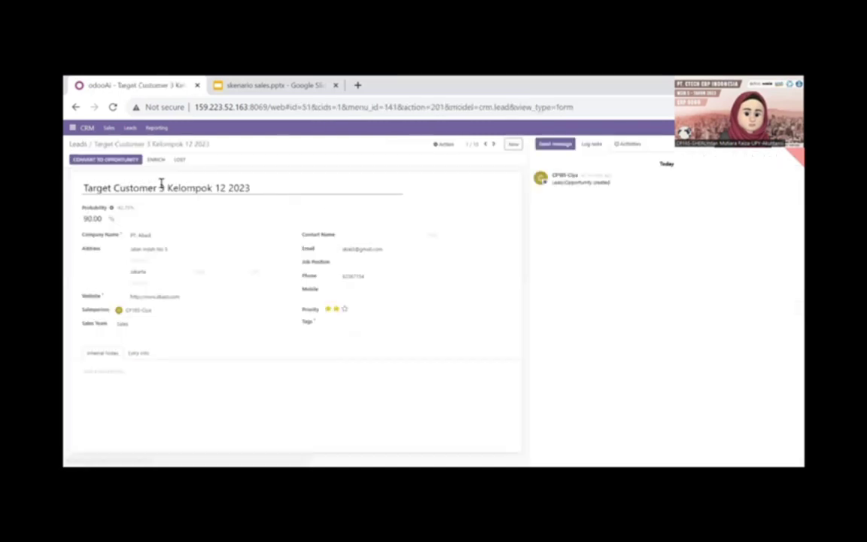
left_click(116, 160)
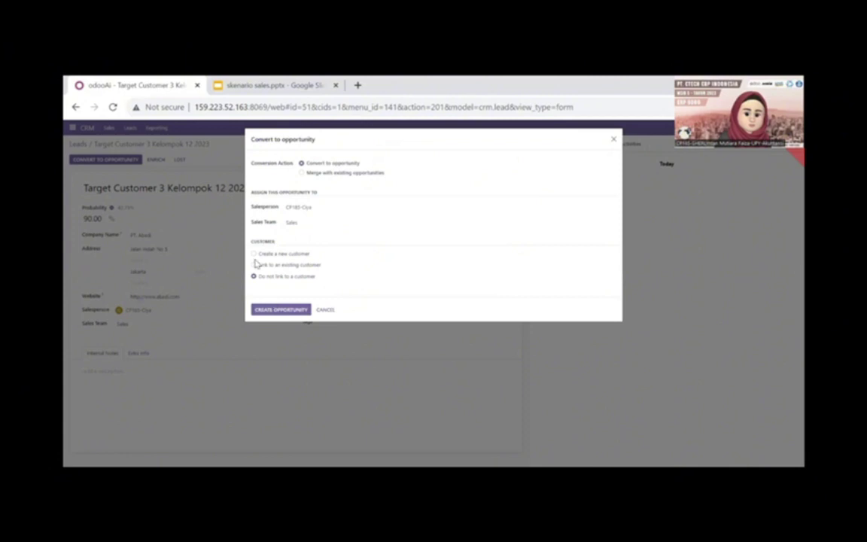
left_click(272, 310)
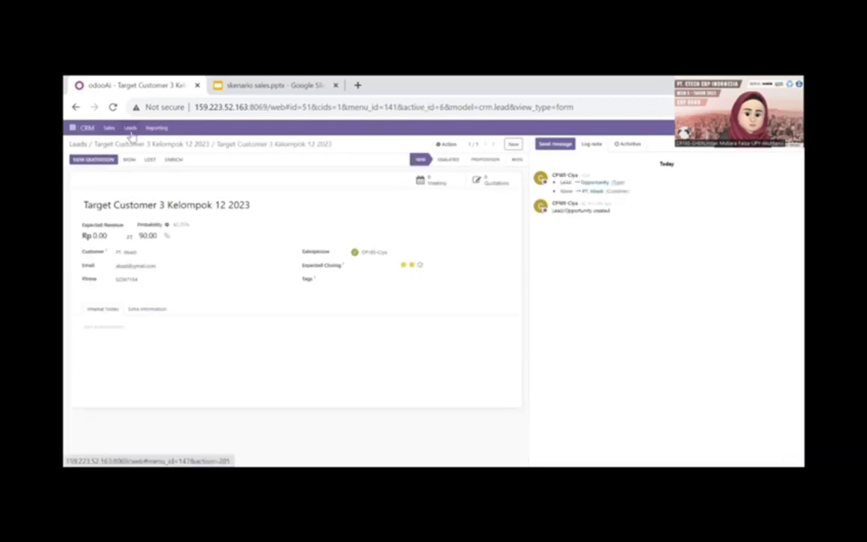
Step: Convert the lead Target Customer 1 Kelompok 12 Periode 2023 to an opportunity, creating a new customer
left_click(129, 128)
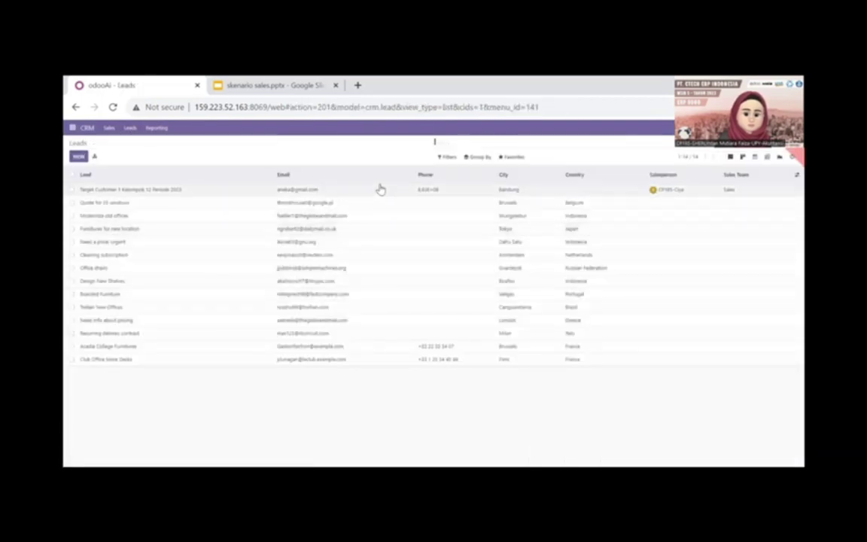
left_click(380, 189)
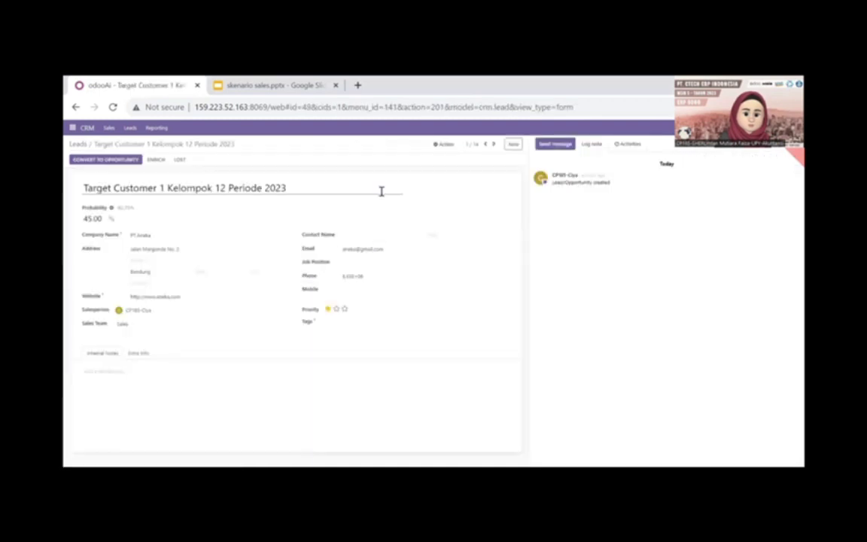
left_click(132, 160)
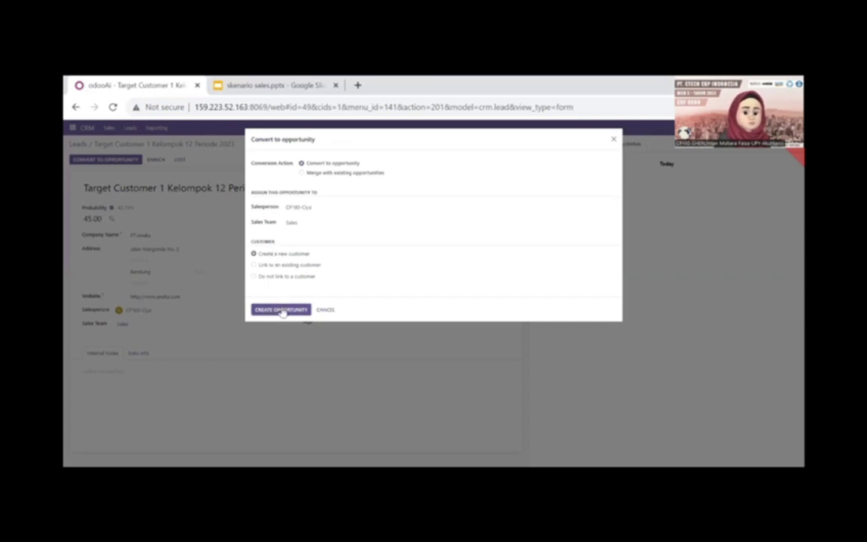
left_click(282, 311)
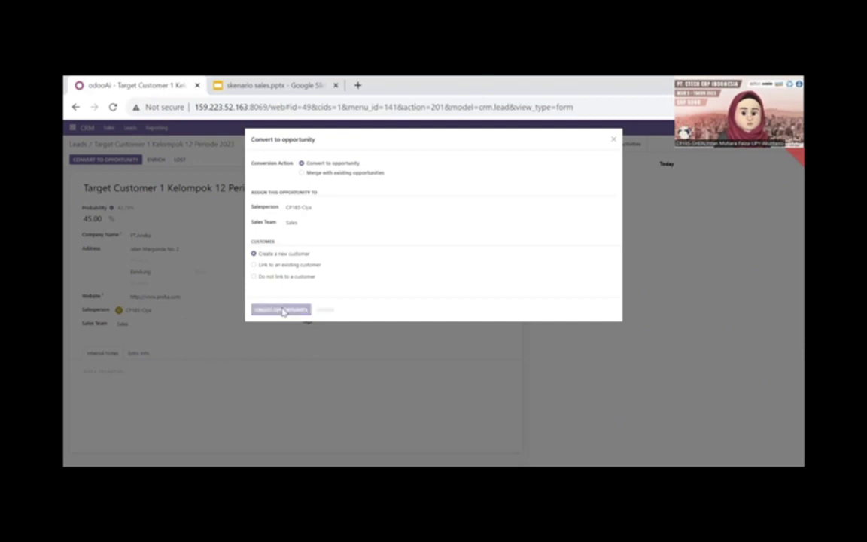
Step: Recheck the leads list, view the opportunities in My Pipeline, and try moving the Target Customer 2 card to Proposition and back to New
left_click(131, 128)
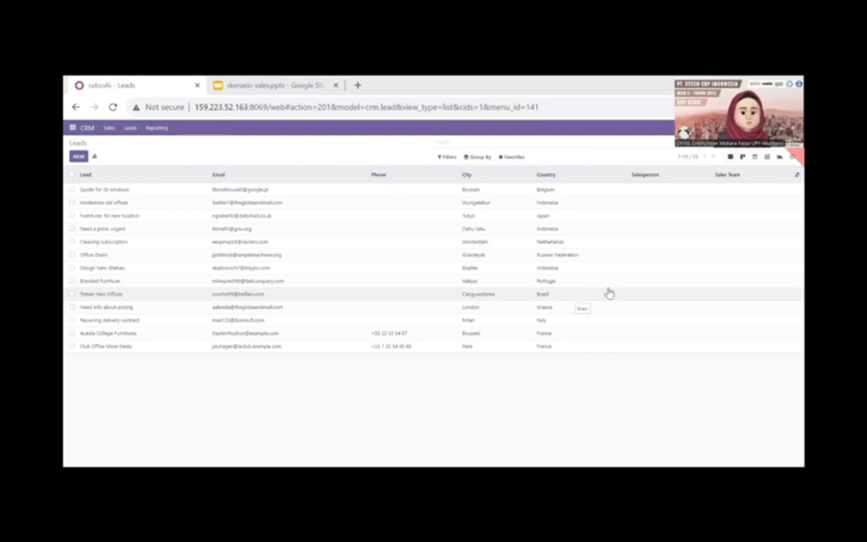
left_click(109, 128)
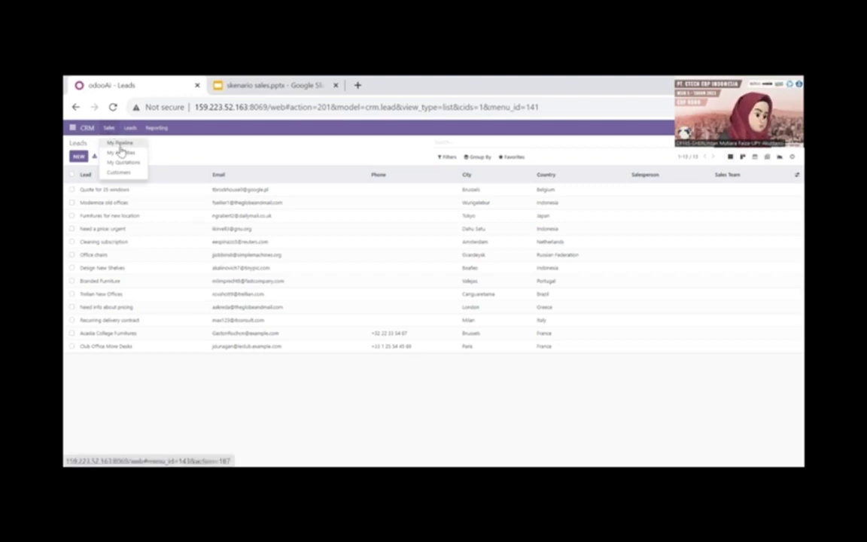
left_click(118, 143)
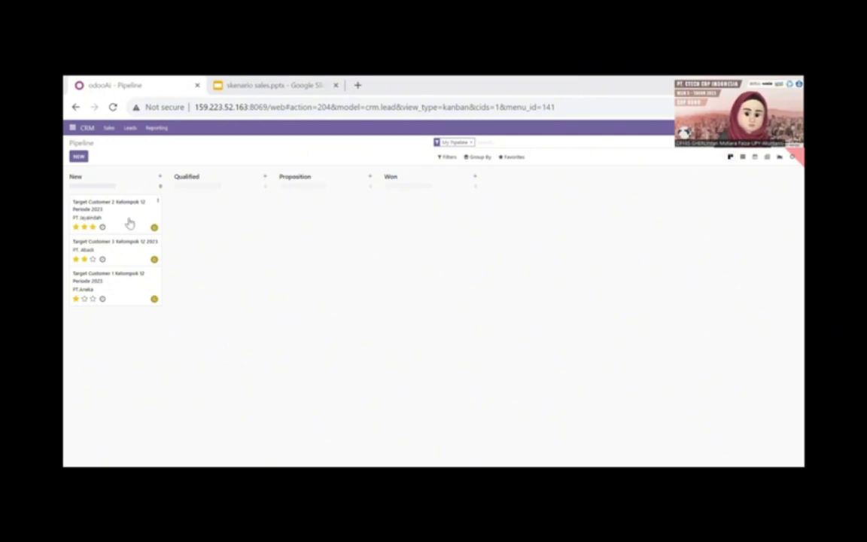
mouse_move(129, 222)
left_mouse_down()
mouse_move(201, 216)
mouse_move(114, 214)
left_mouse_up()
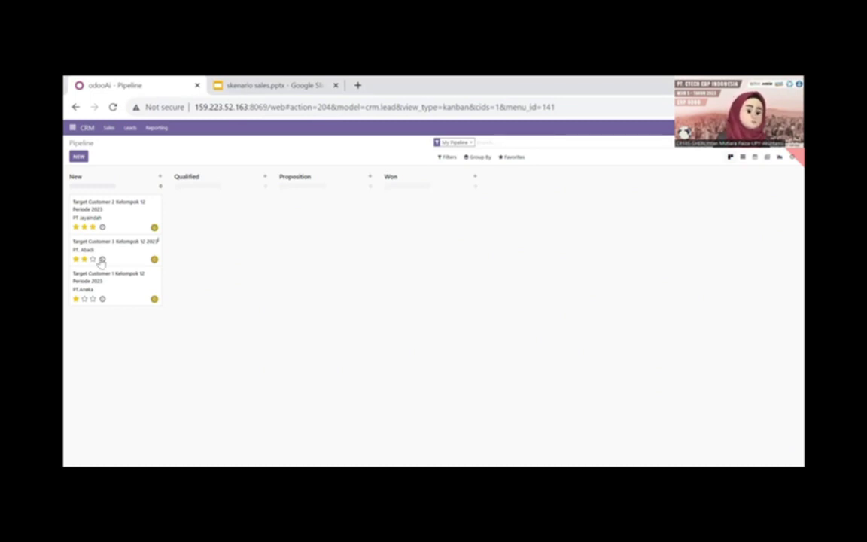
Step: Mark the opportunity Target Customer 1 Kelompok 12 Periode 2023 as lost with the reason Not enough stock
left_click(155, 270)
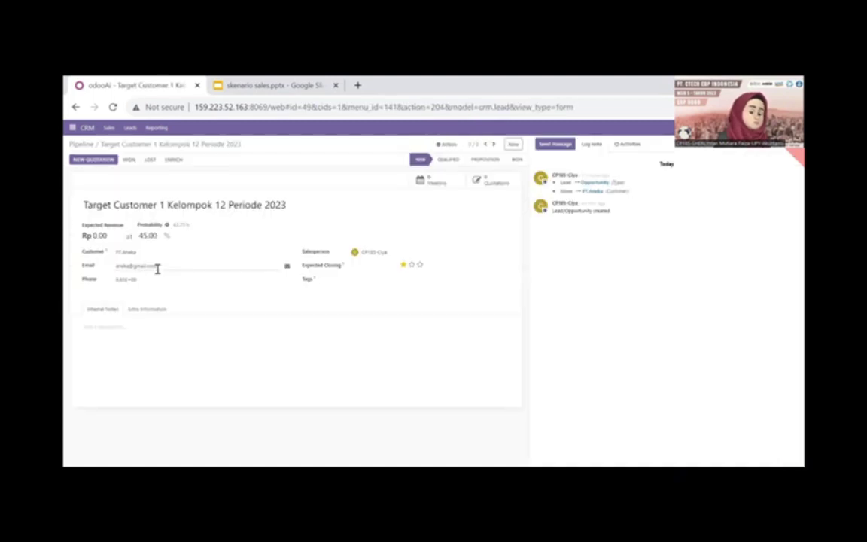
left_click(151, 161)
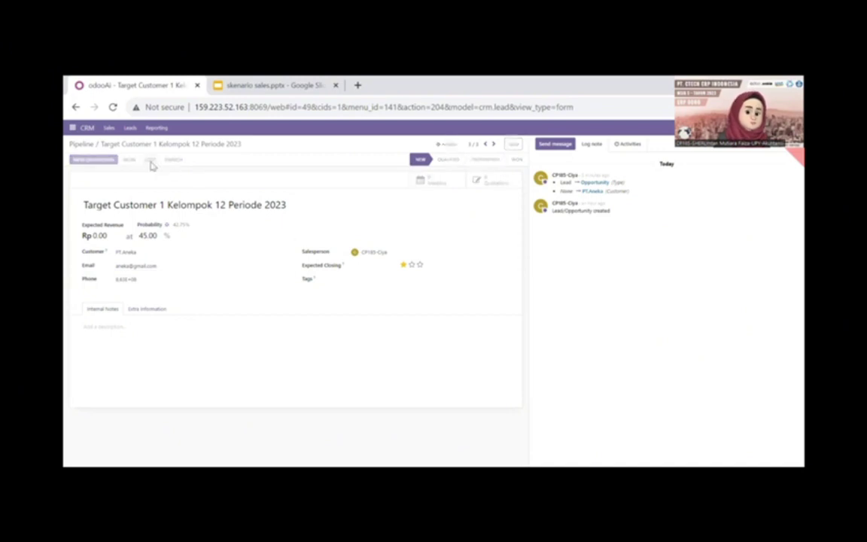
left_click(361, 164)
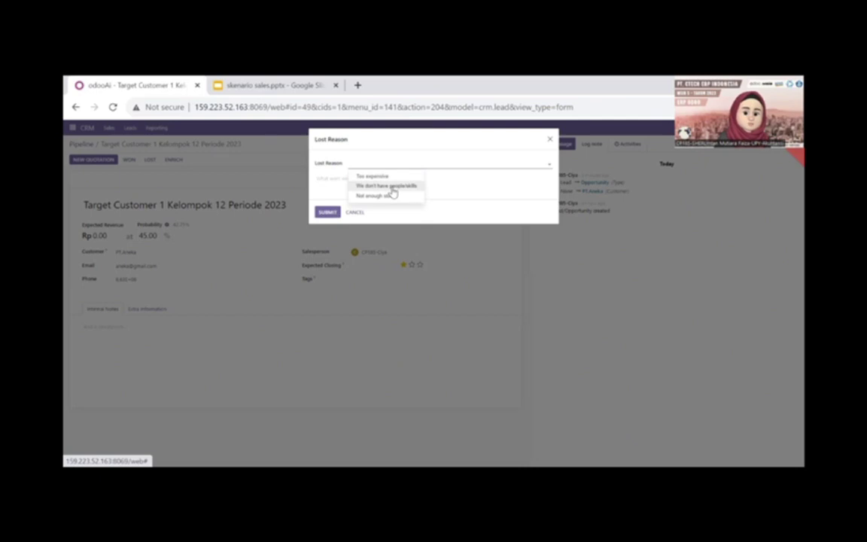
left_click(388, 185)
left_click(392, 167)
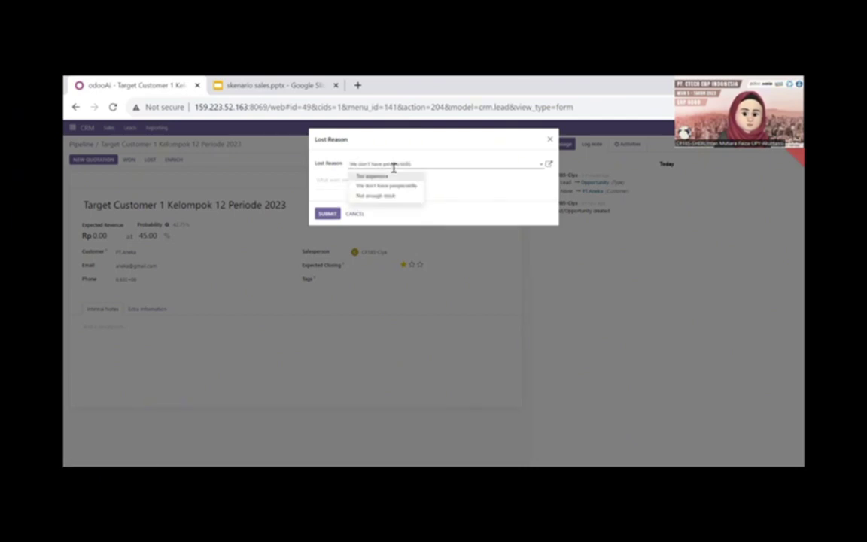
left_click(390, 198)
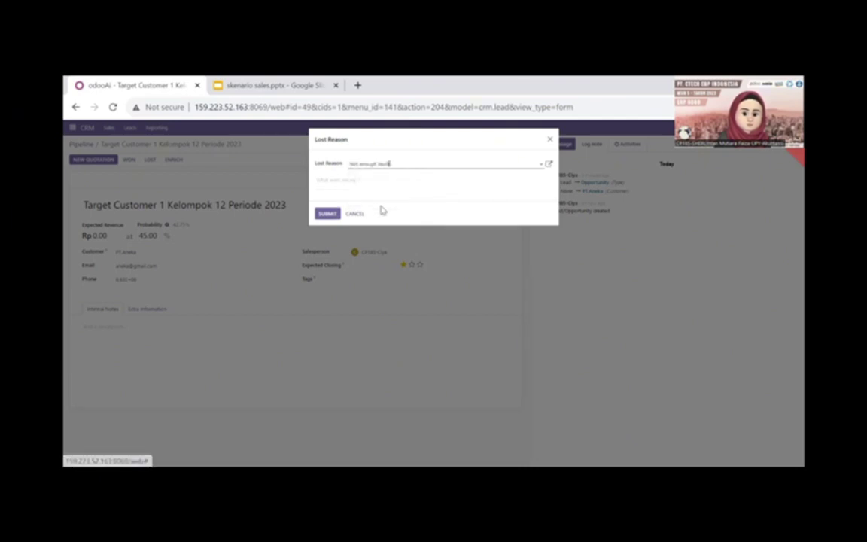
left_click(326, 214)
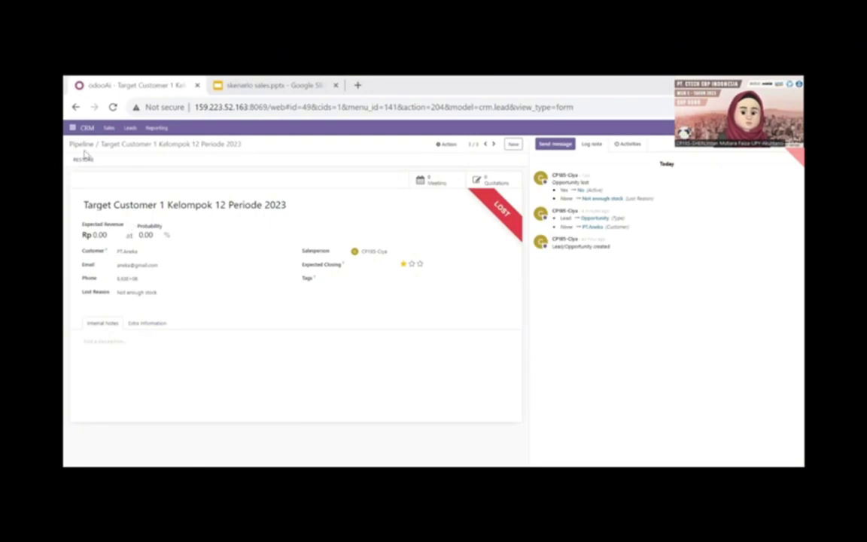
Step: Return to My Pipeline and move the Target Customer 2 and Target Customer 3 opportunities from New to Proposition
left_click(108, 129)
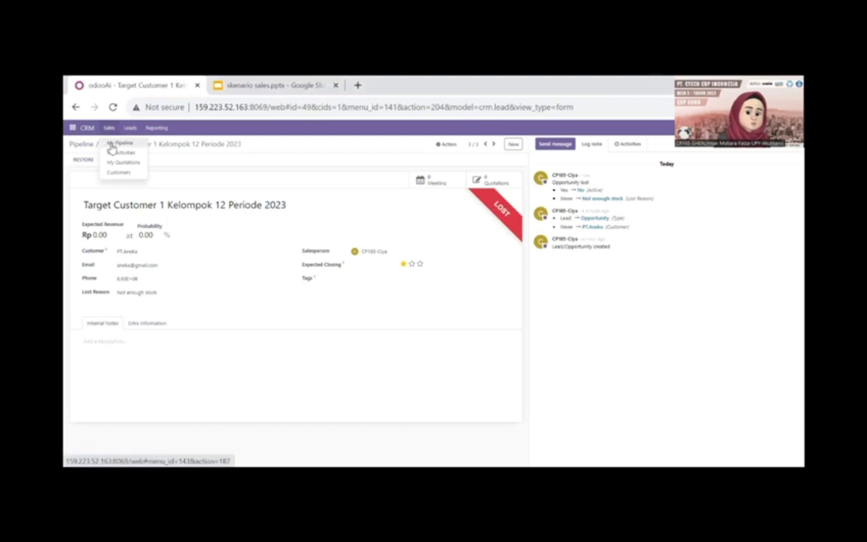
left_click(111, 143)
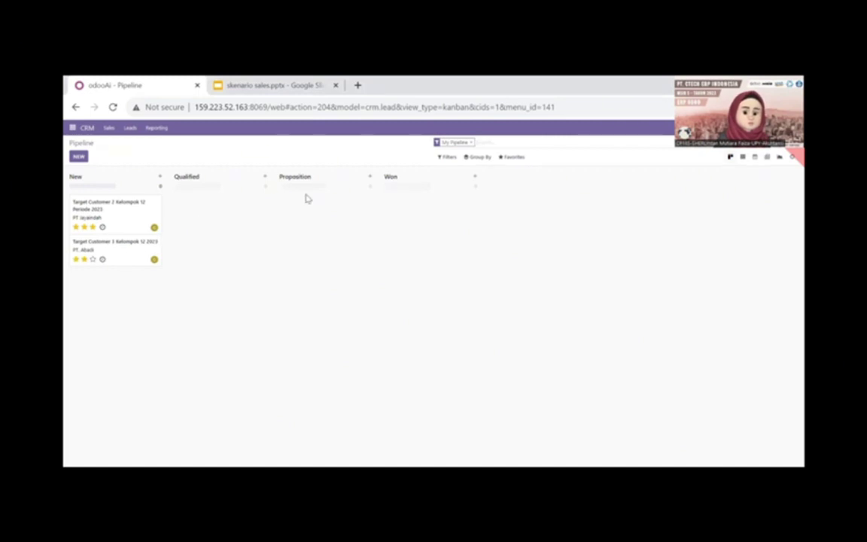
left_click_drag(98, 205, 325, 242)
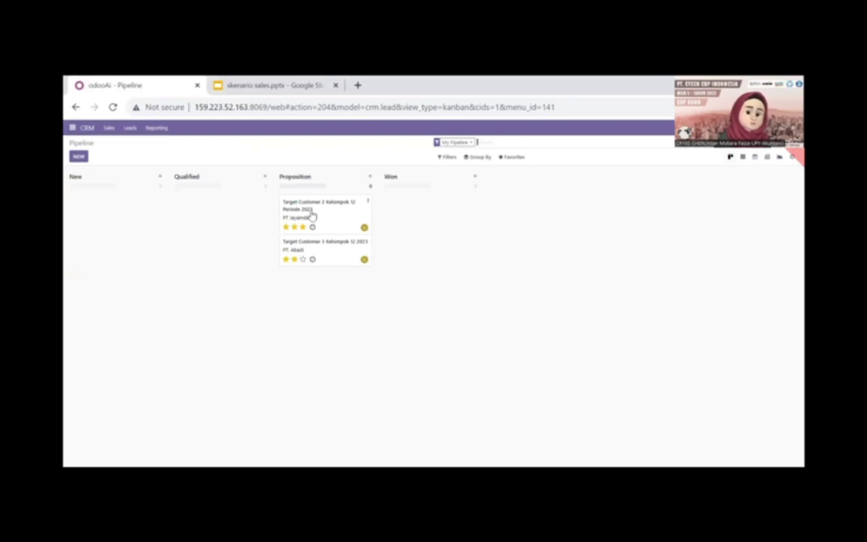
Step: Mark the opportunity Target Customer 2 Kelompok 12 Periode 2023 as lost with the reason Not enough stock
left_click(348, 199)
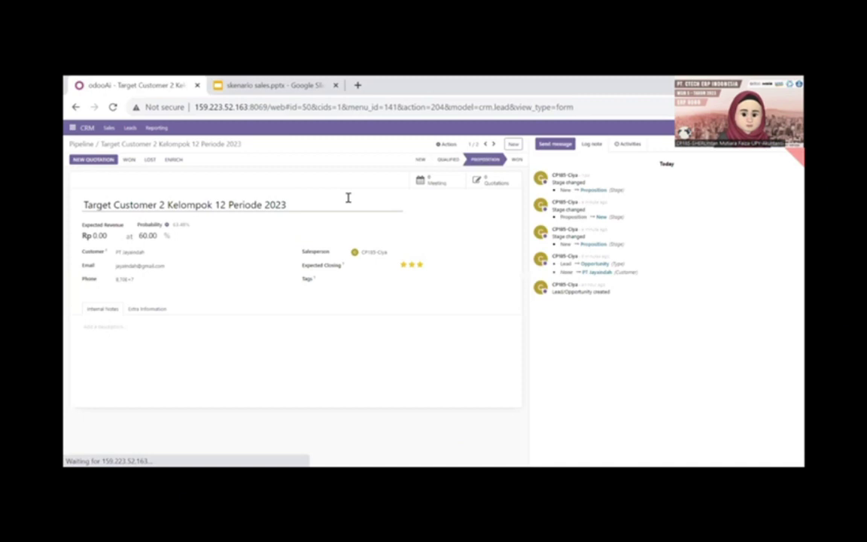
left_click(151, 163)
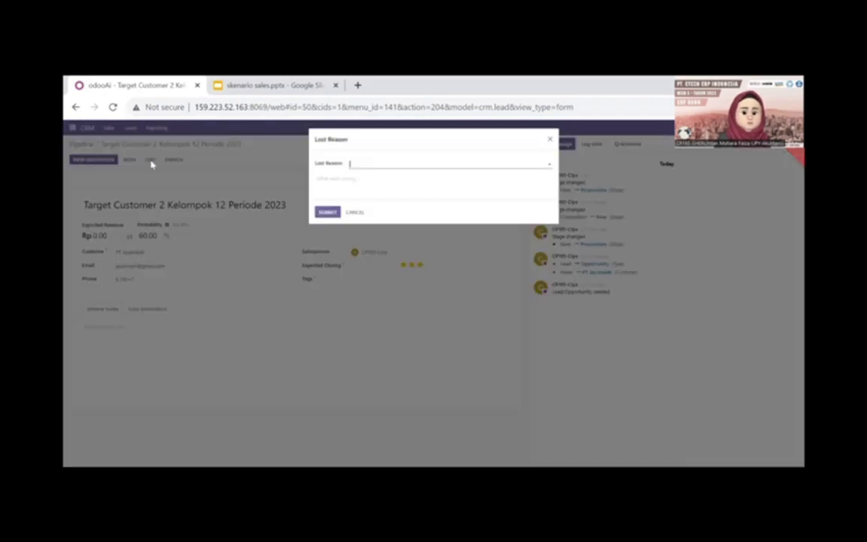
left_click(370, 163)
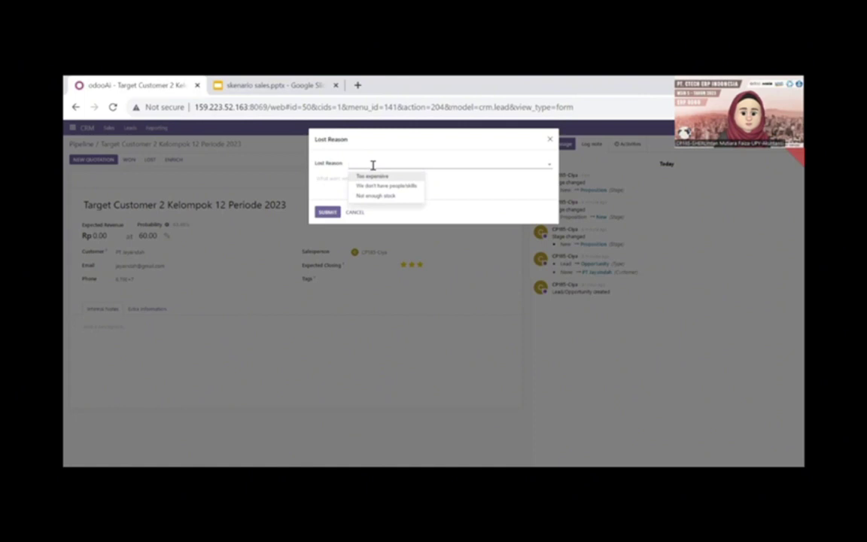
left_click(381, 195)
left_click(324, 214)
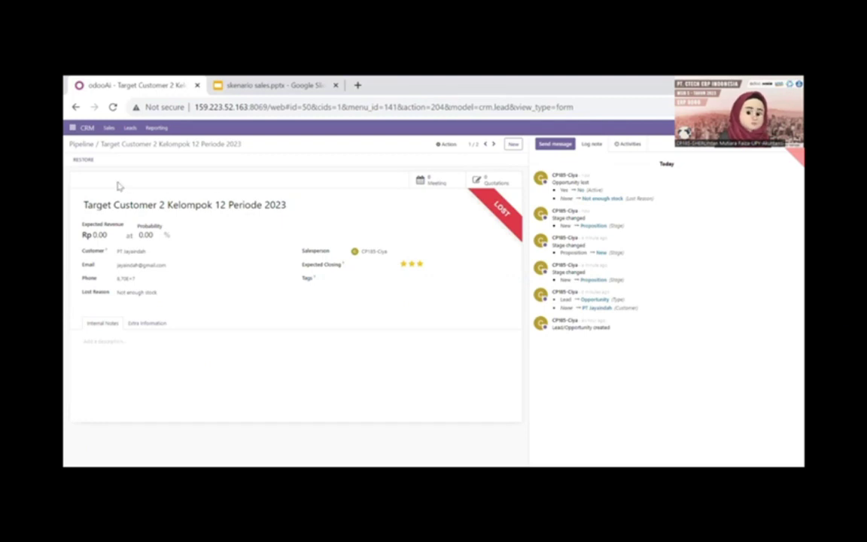
Step: Return to My Pipeline and move the Target Customer 3 opportunity from Proposition to Won
left_click(109, 129)
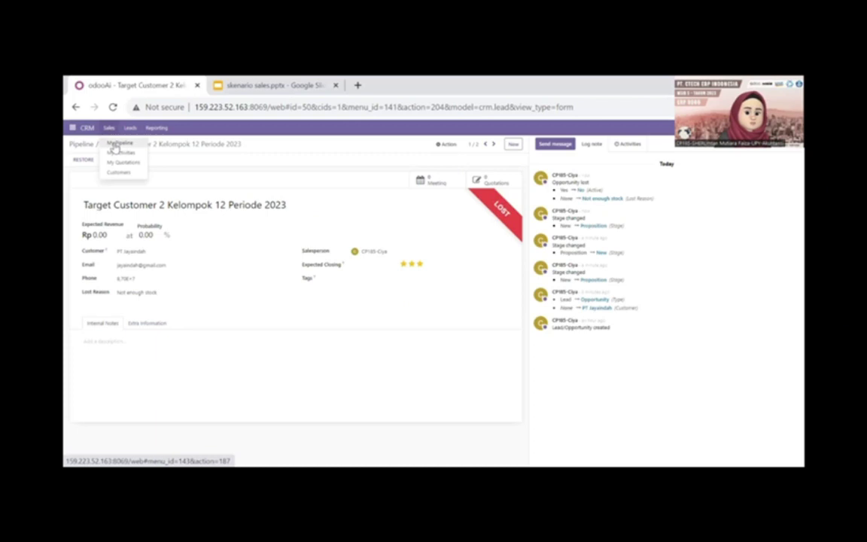
left_click(114, 145)
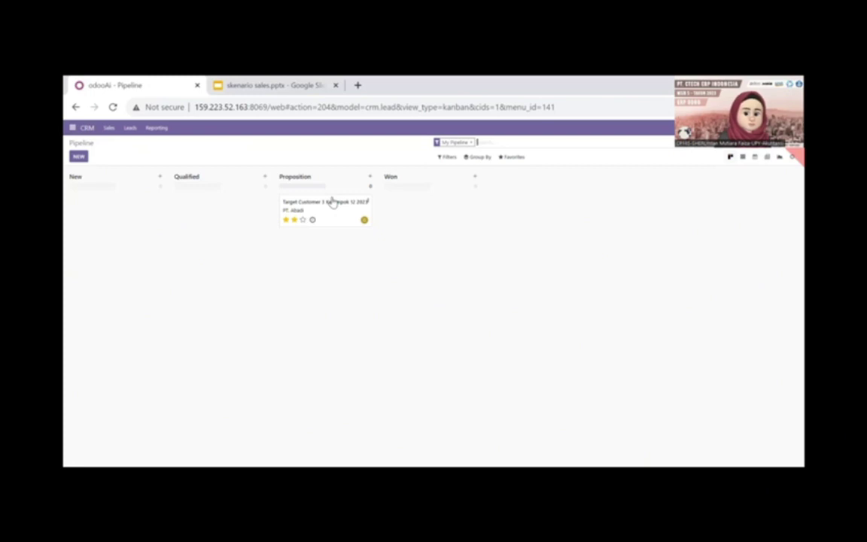
left_click_drag(332, 202, 428, 193)
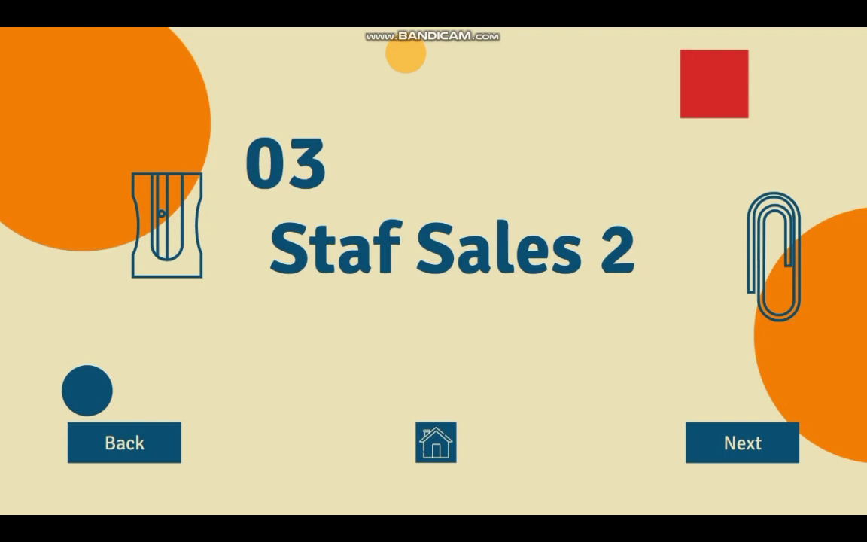
left_click(404, 53)
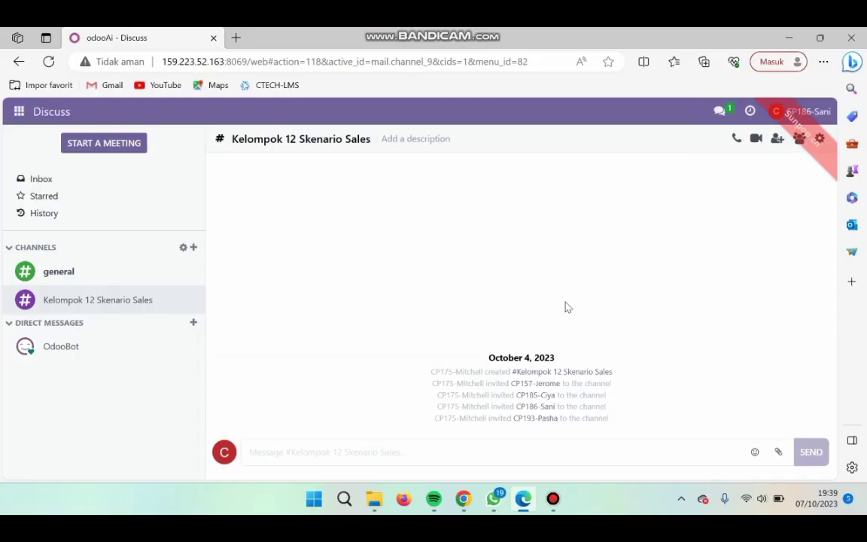
Step: Review the logged-in sales account's profile preferences and save them without edits
left_click(811, 111)
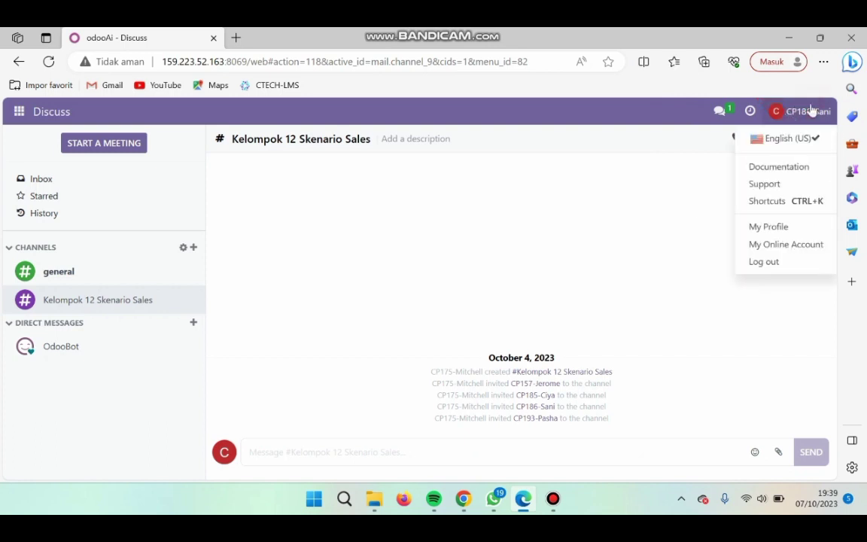
left_click(796, 226)
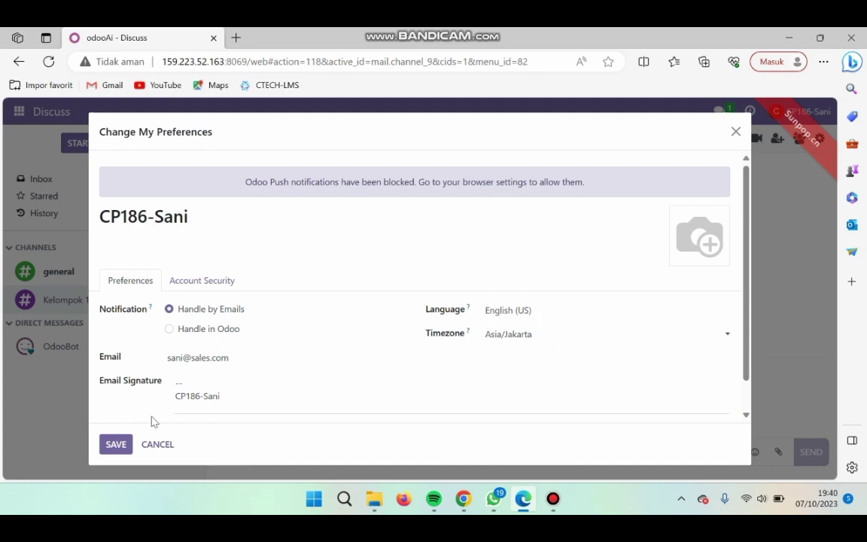
left_click(112, 447)
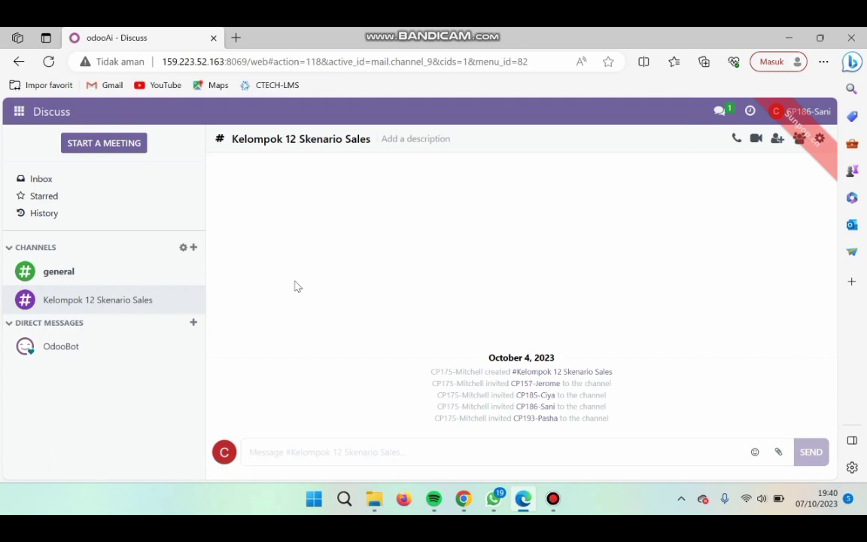
Step: Open Pricelist Hore from the pricelists of the Sales module to view its price rules
left_click(19, 111)
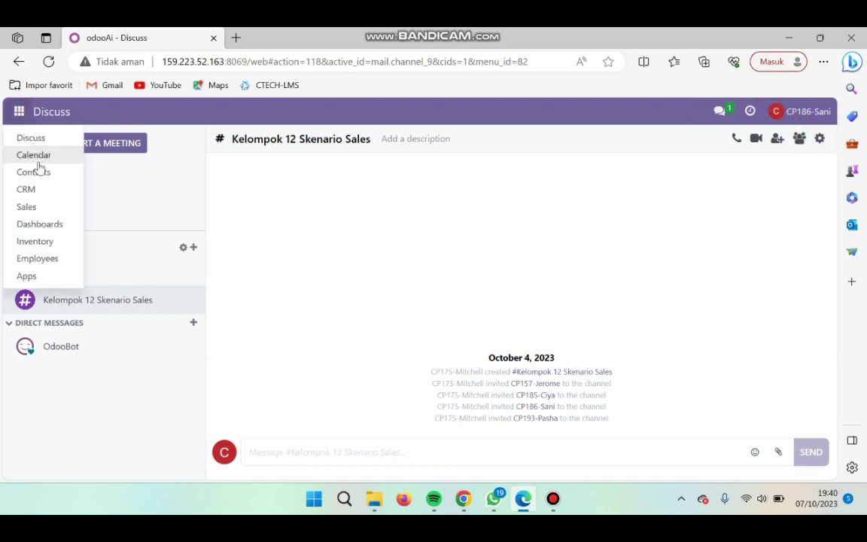
left_click(41, 206)
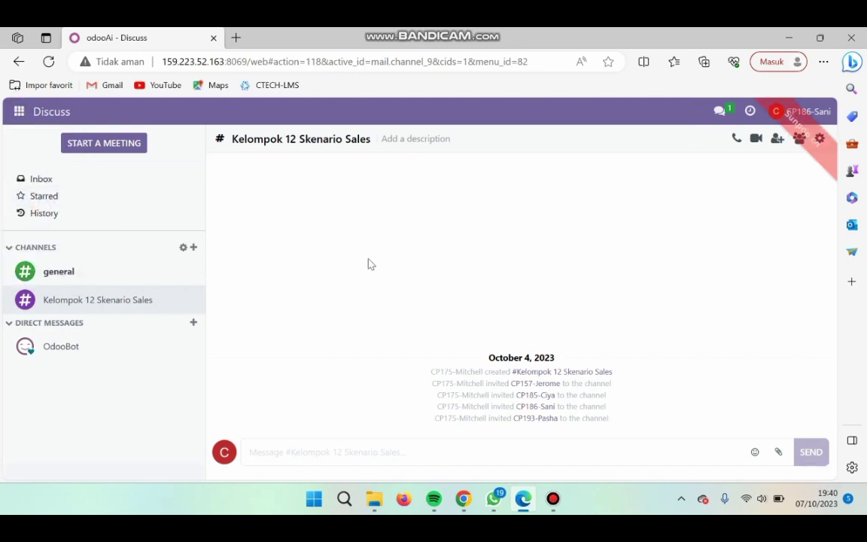
left_click(194, 114)
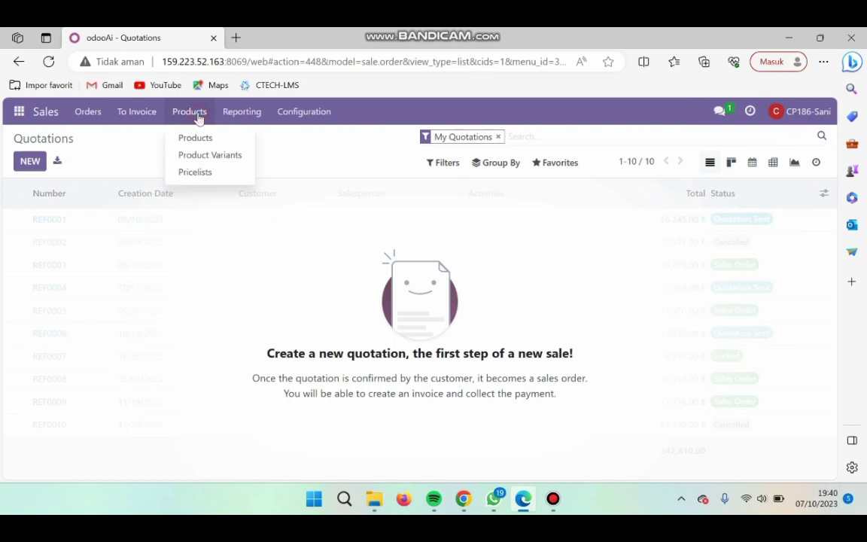
left_click(215, 173)
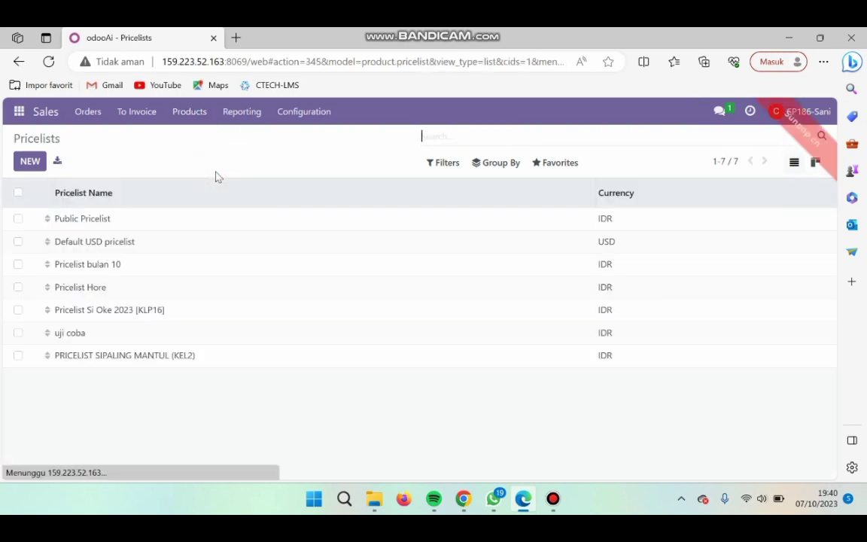
left_click(108, 290)
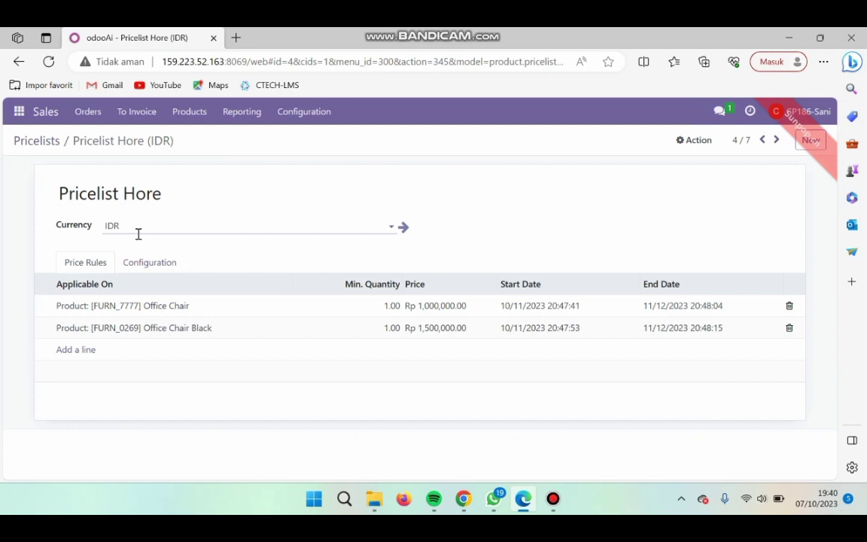
Step: Check the Office Chair rule's price, validity and product against the pricelist data in the Google Sheets spreadsheet, and save the rule
left_click(173, 314)
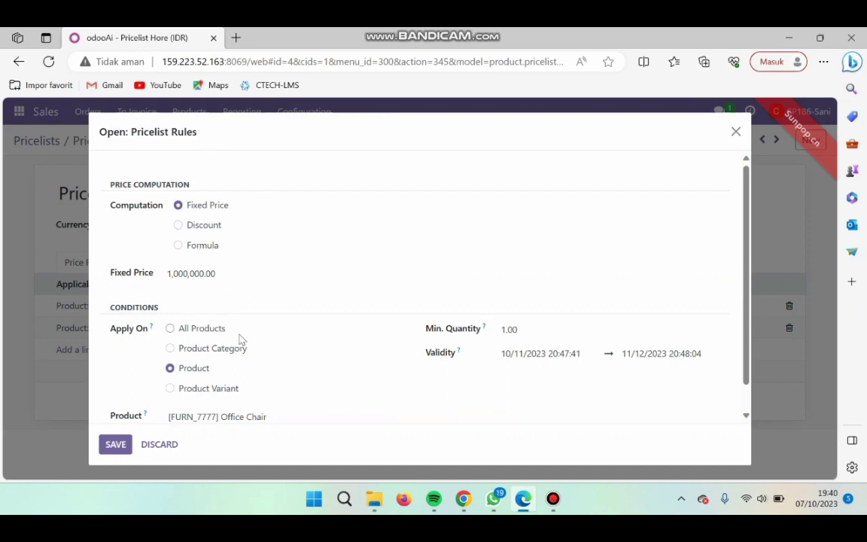
left_click(463, 498)
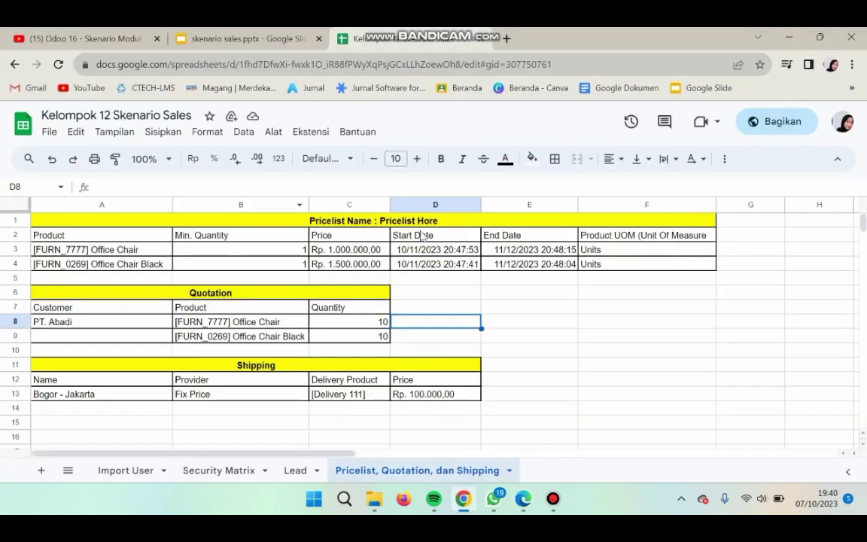
left_click(530, 507)
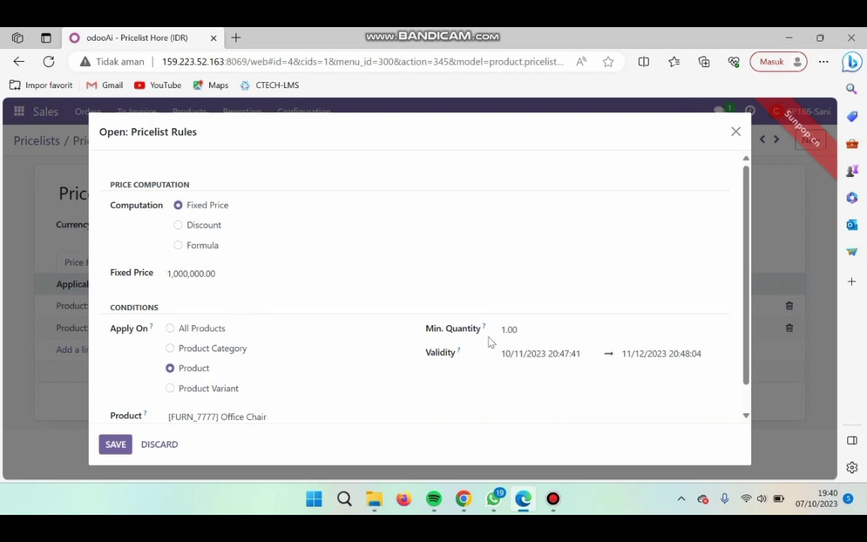
left_click(529, 355)
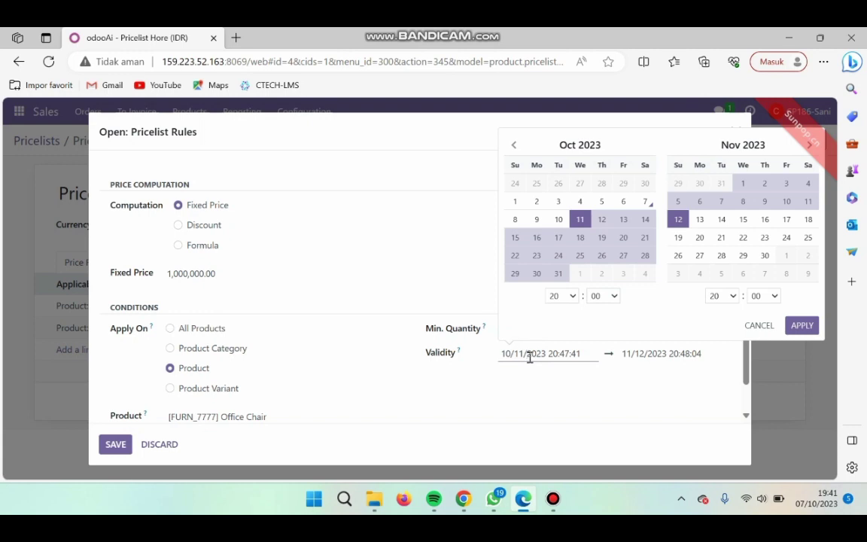
left_click(518, 395)
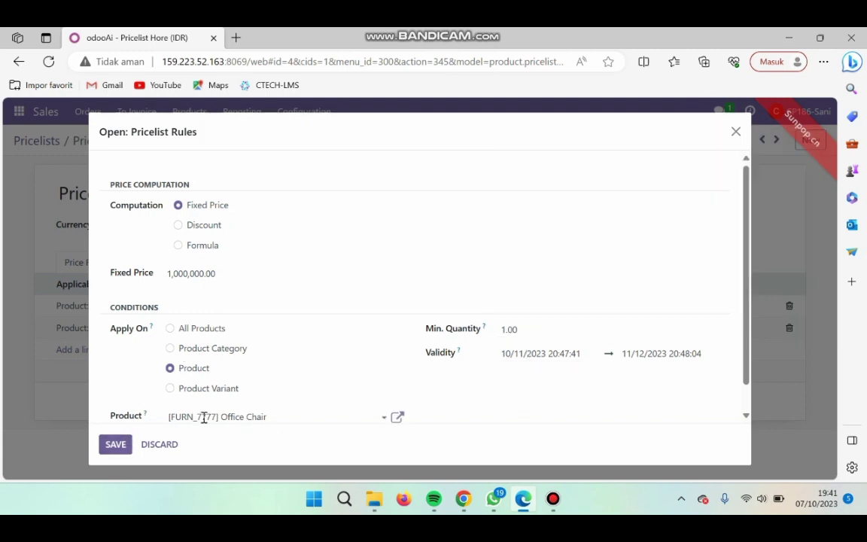
left_click(116, 443)
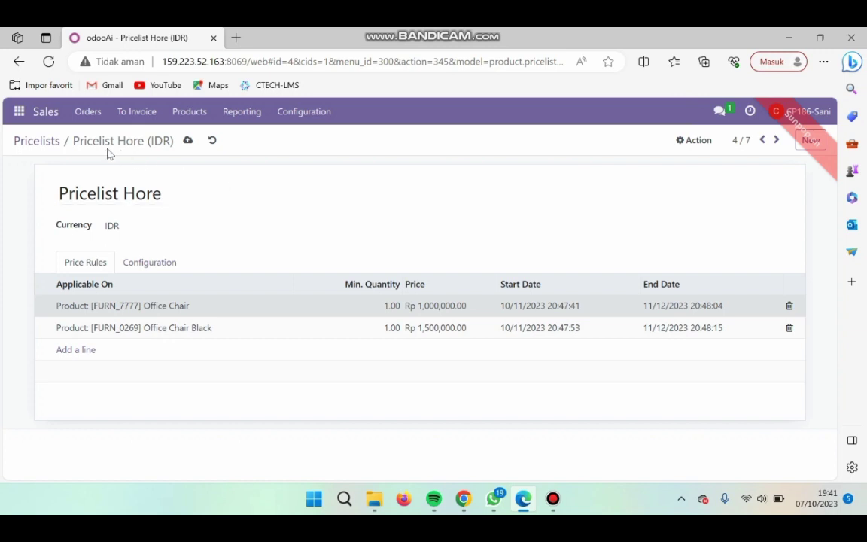
Step: Create a new quotation for the customer PT. Abadi, as given in the Kelompok 12 Skenario Sales spreadsheet
left_click(94, 117)
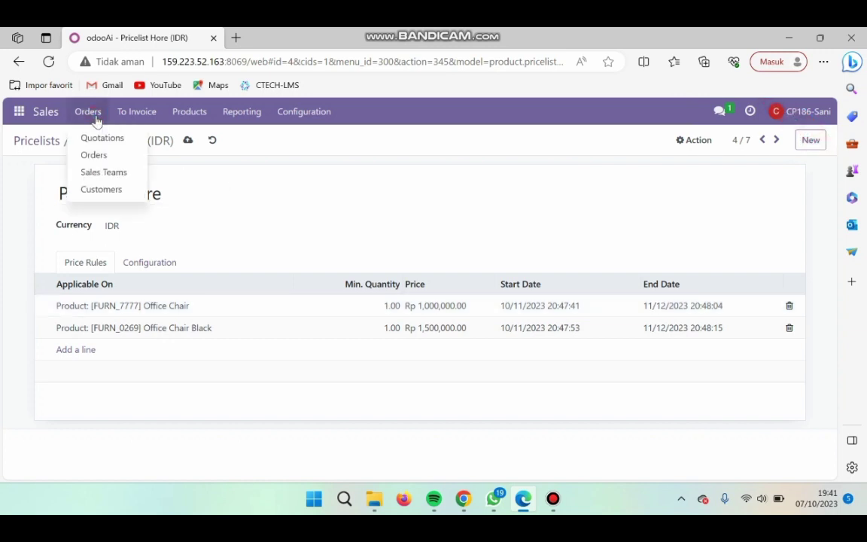
left_click(106, 138)
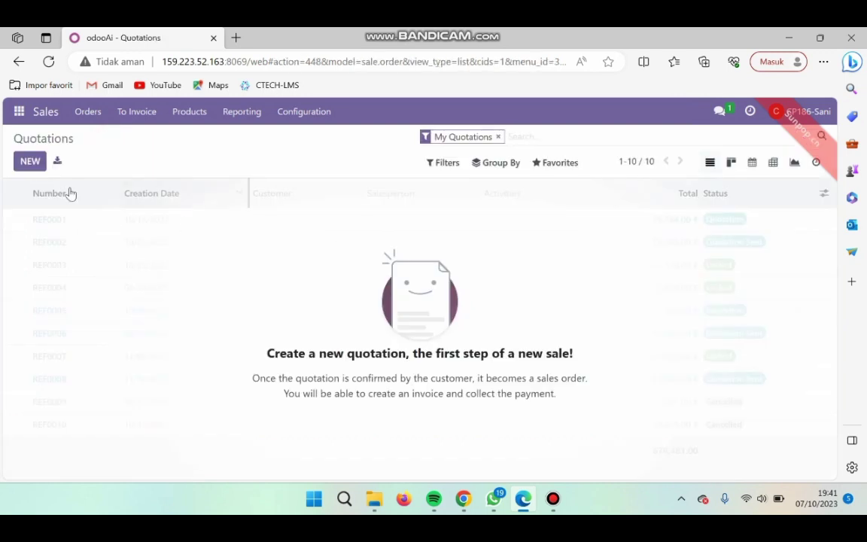
left_click(30, 162)
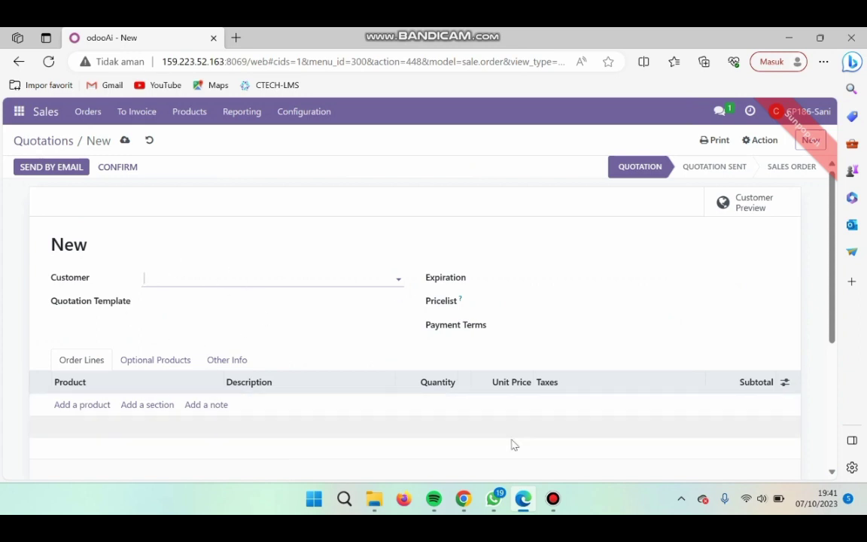
left_click(463, 499)
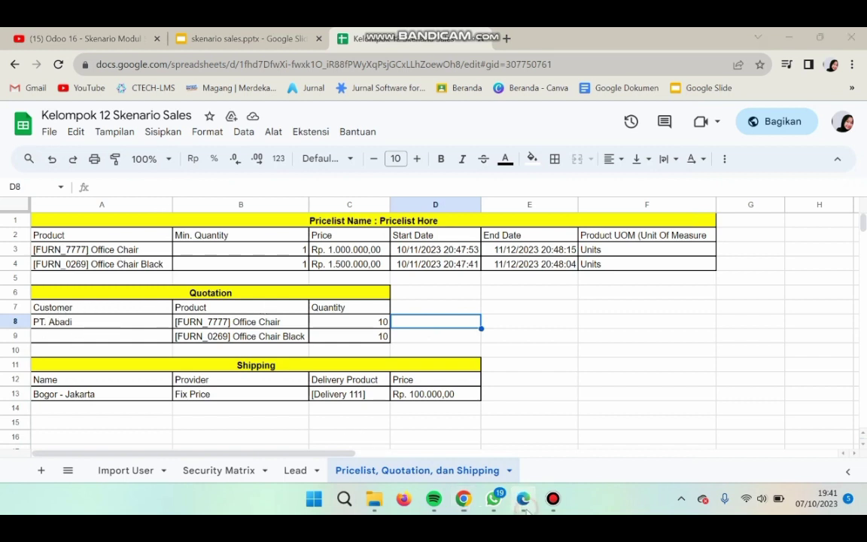
key("alt+Tab")
key("Caps_Lock")
type("PT.")
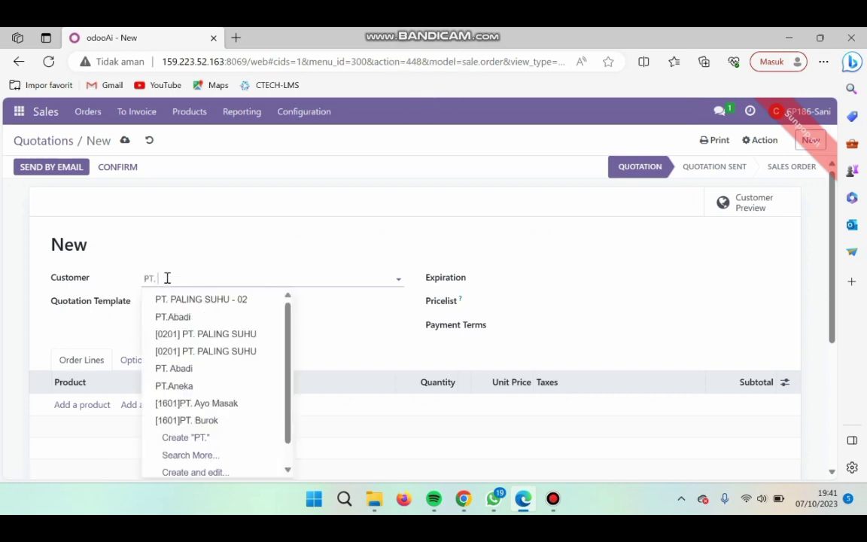
key("Caps_Lock")
key("Caps_Lock")
type("A")
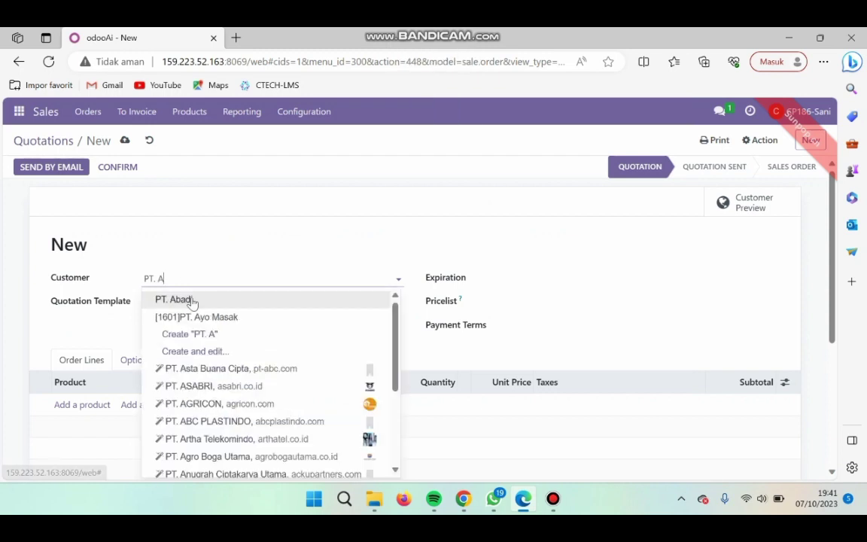
key("Caps_Lock")
left_click(192, 299)
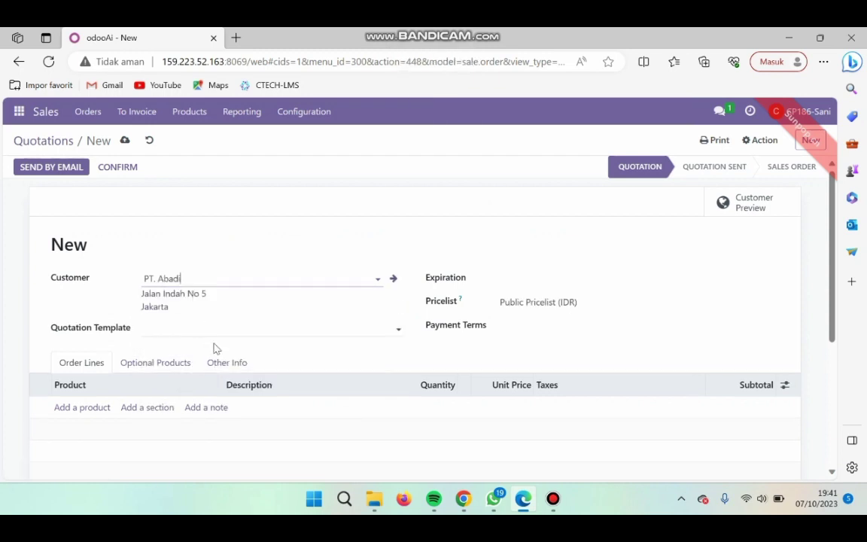
Step: Set the quotation's expiration to 10/07/2023 and its pricelist to Pricelist Hore (IDR)
left_click(491, 276)
left_click(508, 280)
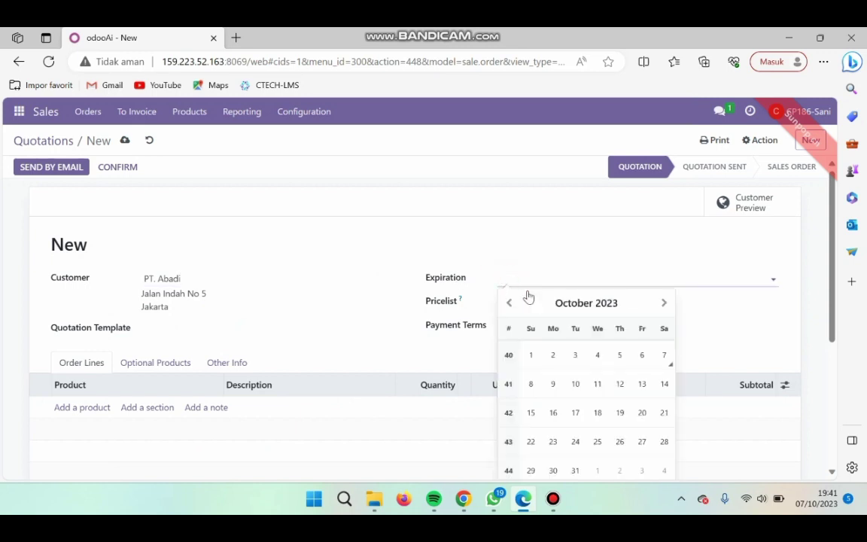
left_click(662, 358)
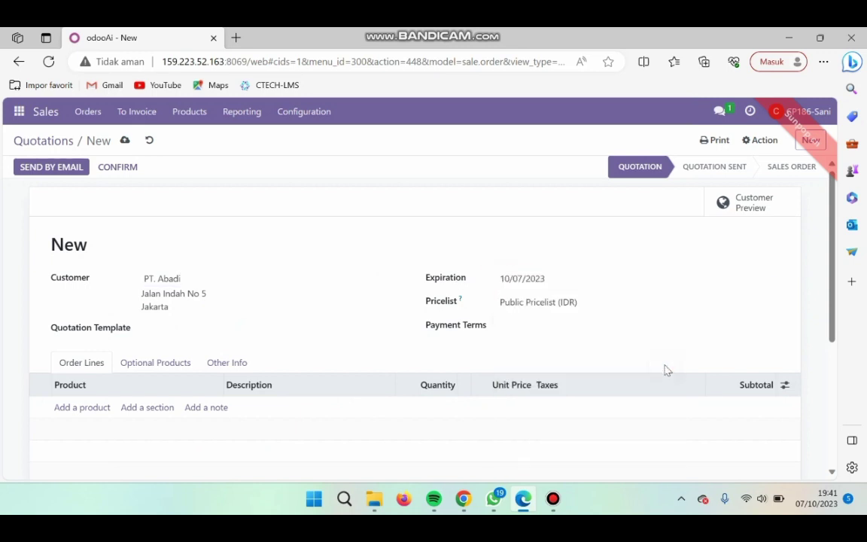
left_click(593, 304)
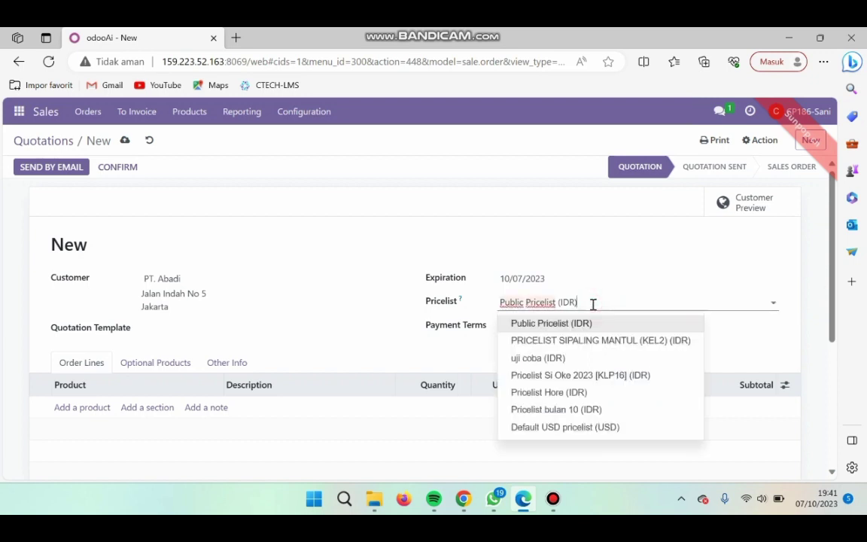
left_click(533, 392)
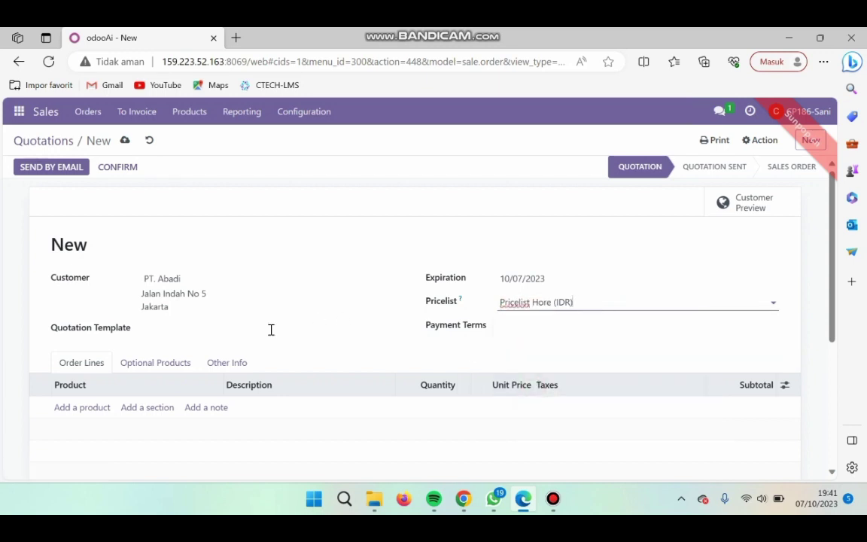
Step: Add the product [FURN_7777] Office Chair to the quotation's order lines, as listed in the Kelompok 12 Skenario Sales spreadsheet
left_click(96, 407)
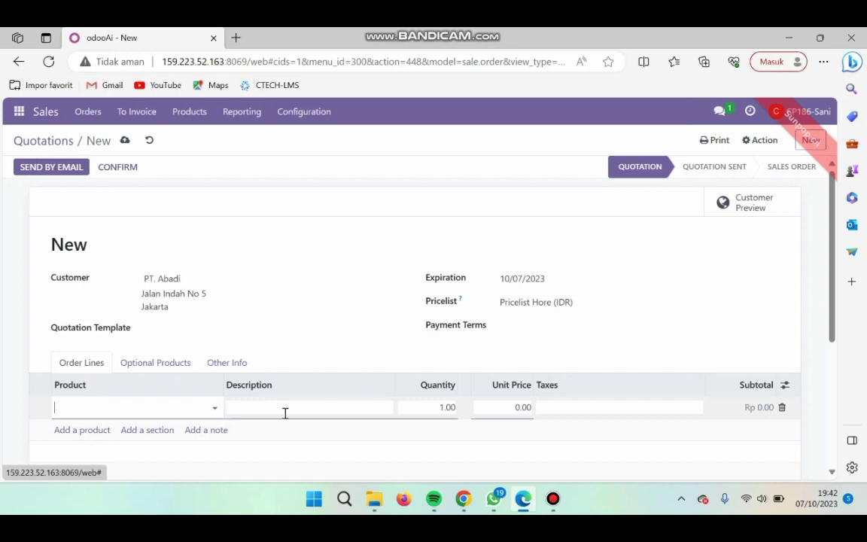
key("alt+Tab")
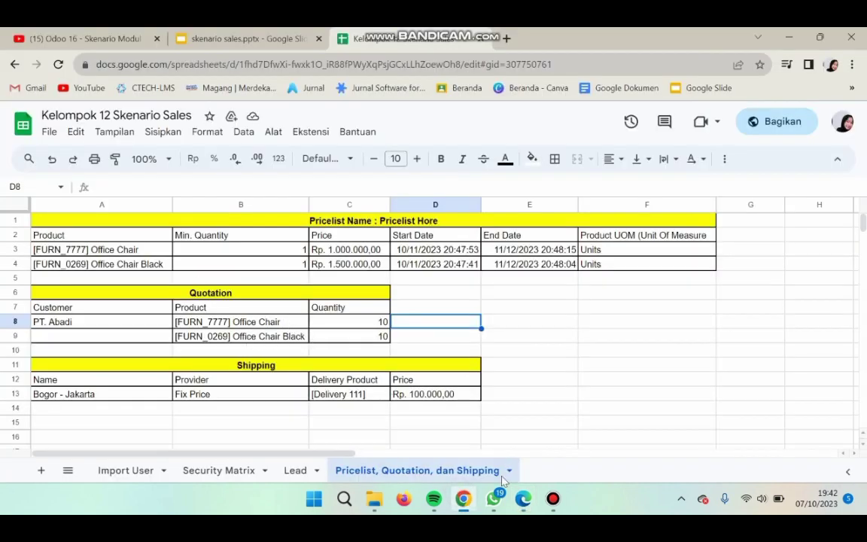
left_click(522, 508)
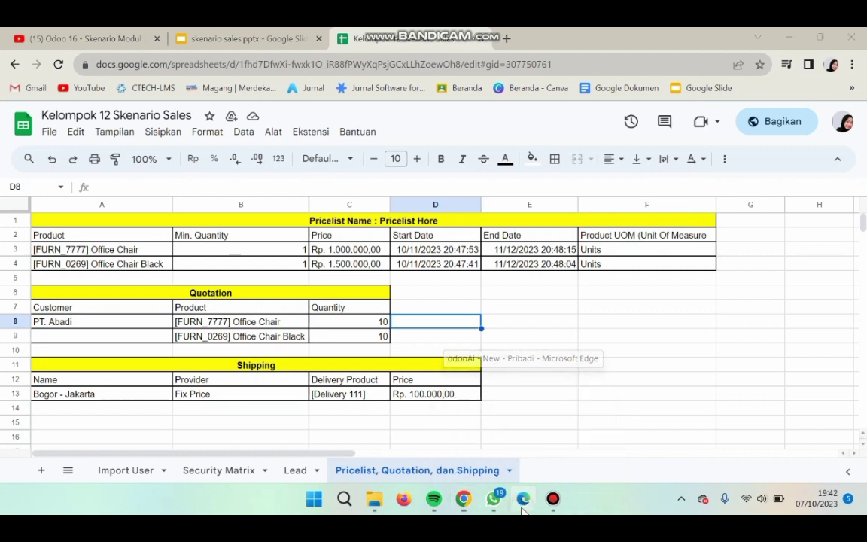
left_click(212, 410)
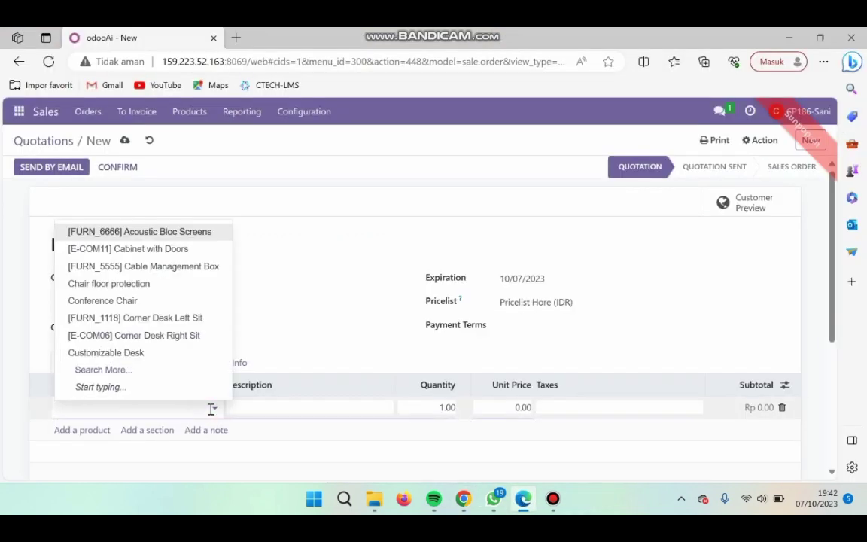
left_click(152, 373)
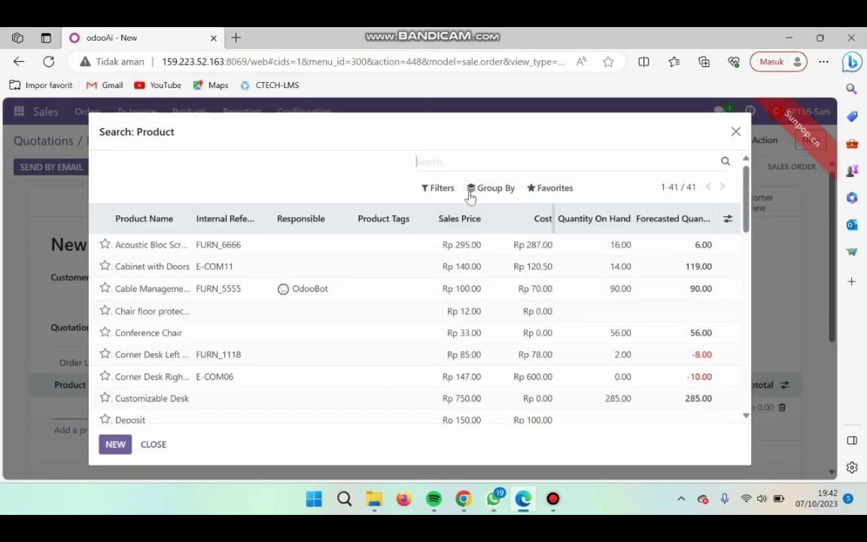
type("off")
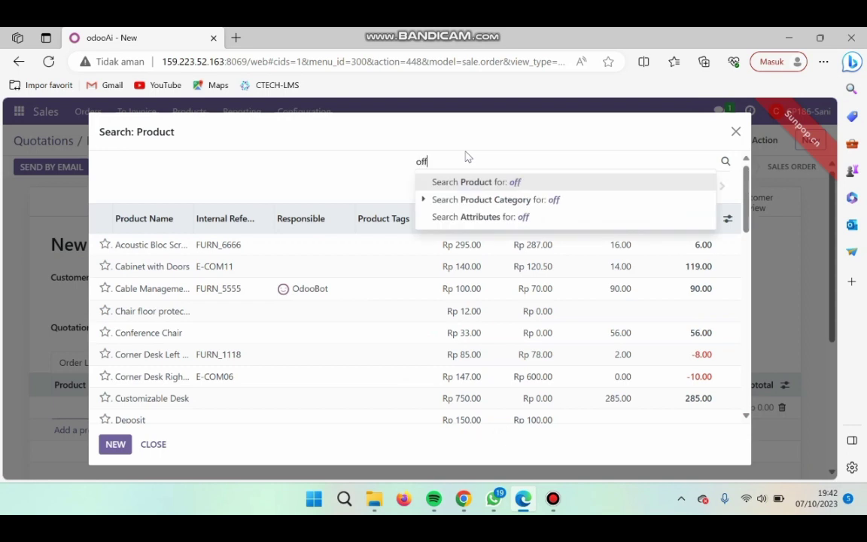
type("ice chair")
key("Return")
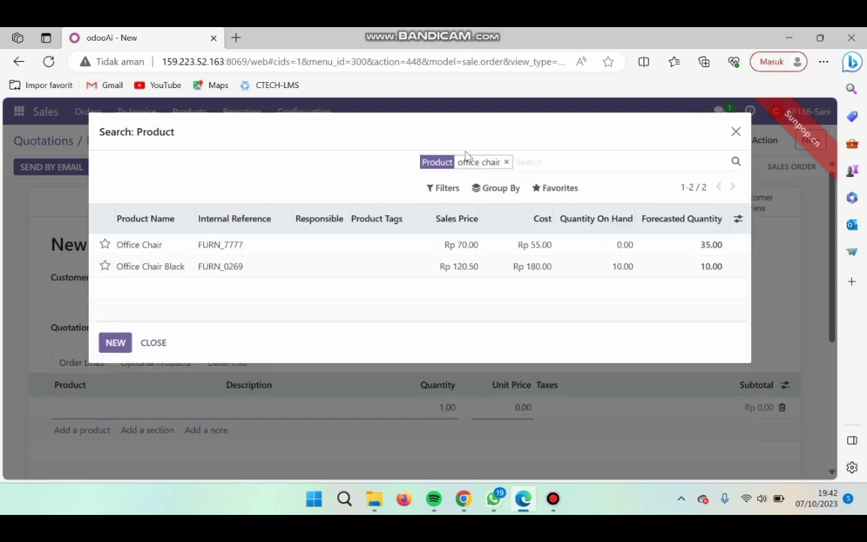
left_click(299, 248)
Step: Add a second order line for [FURN_0269] Office Chair Black, finding it with the product search "office chair"
left_click(106, 430)
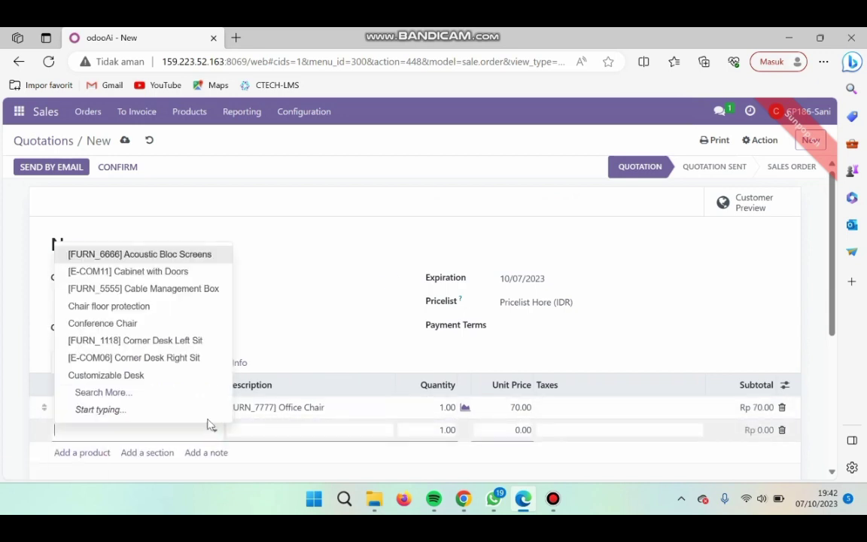
left_click(132, 392)
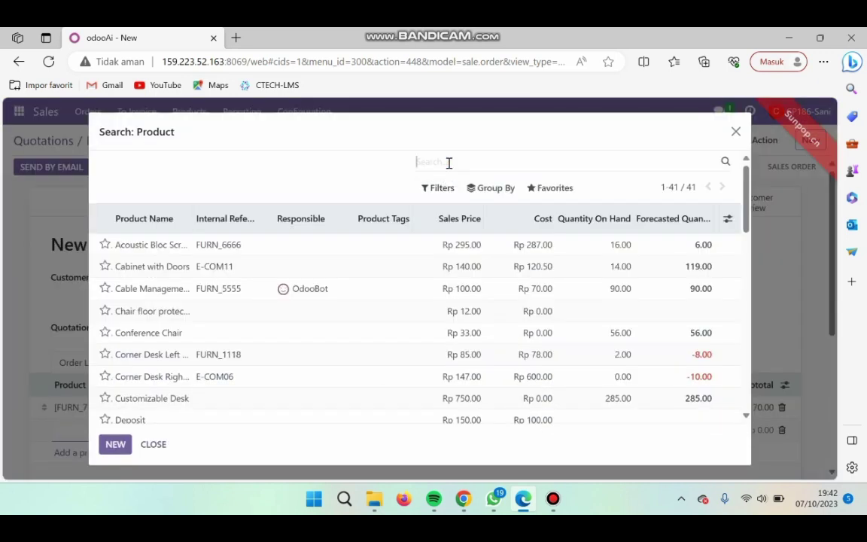
type("office chair")
key("Return")
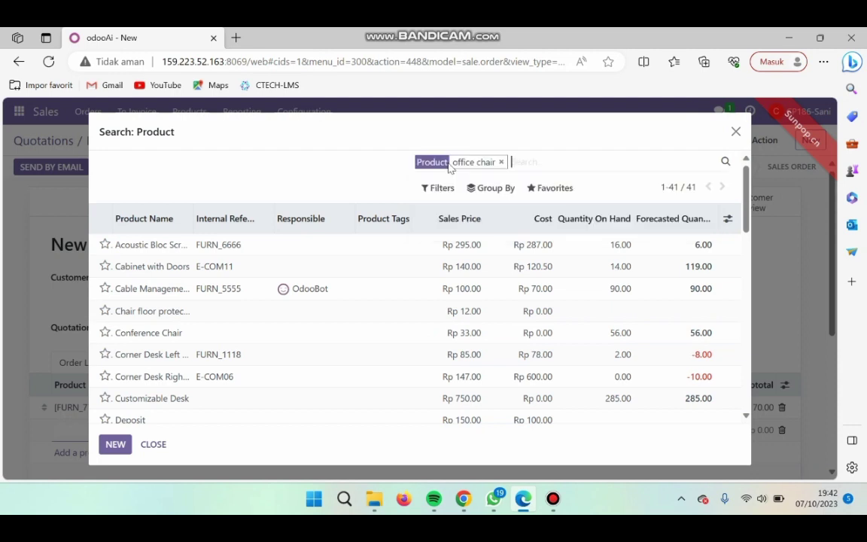
left_click(267, 267)
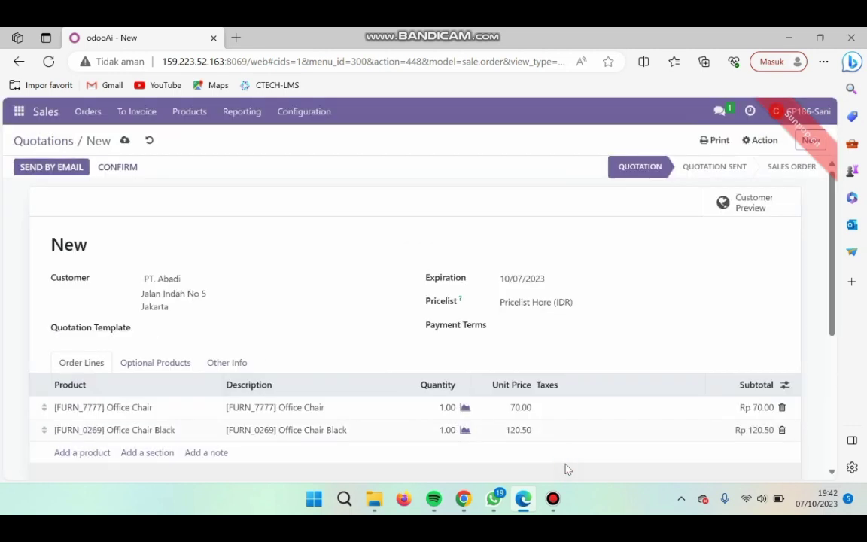
Step: Set the quantity of both office chair lines to 10, as given in the spreadsheet, and save the quotation
left_click(463, 499)
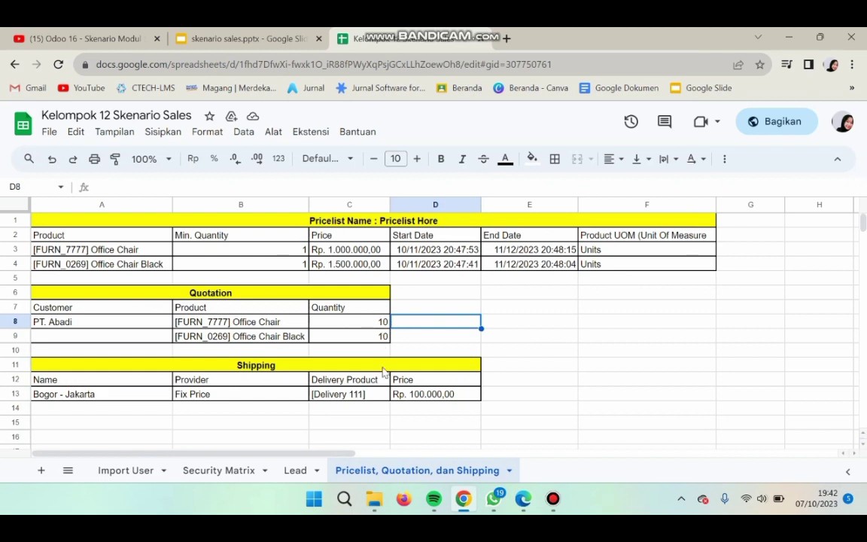
left_click(524, 499)
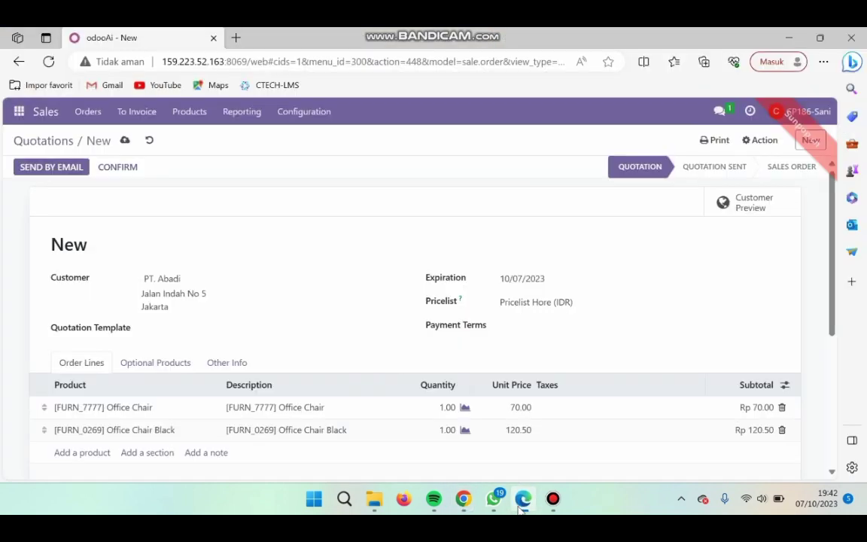
left_click(448, 407)
key("BackSpace")
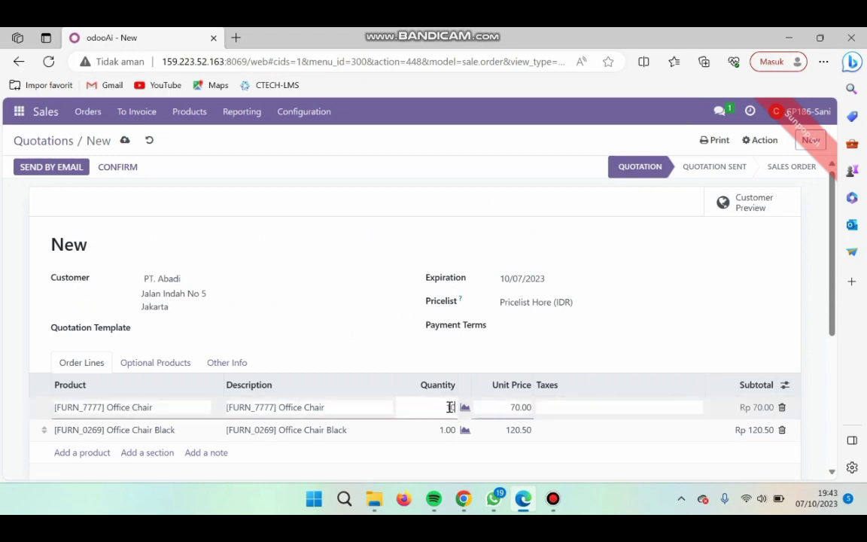
type("10")
left_click(449, 428)
key("BackSpace")
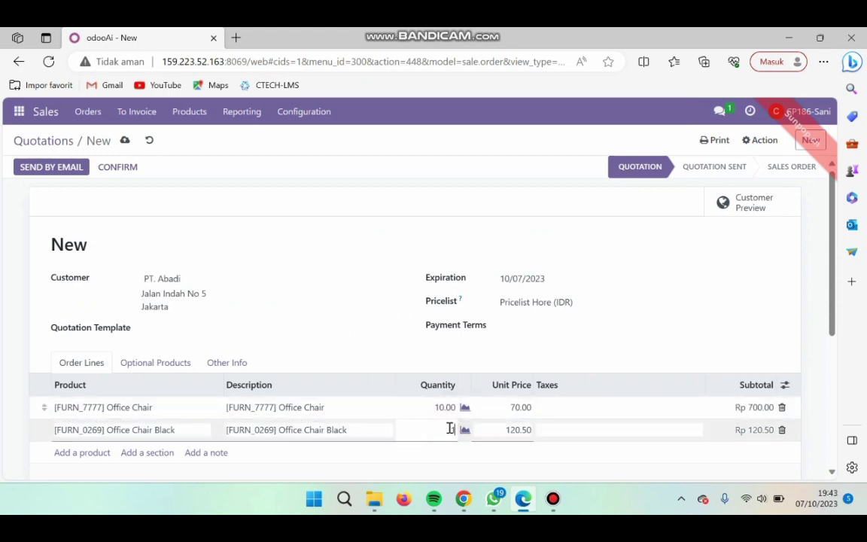
type("10")
left_click(369, 242)
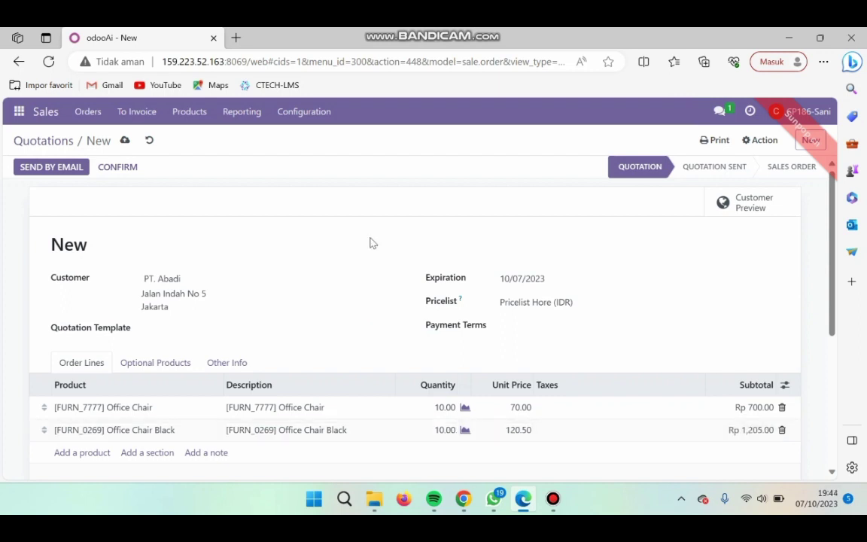
left_click(125, 143)
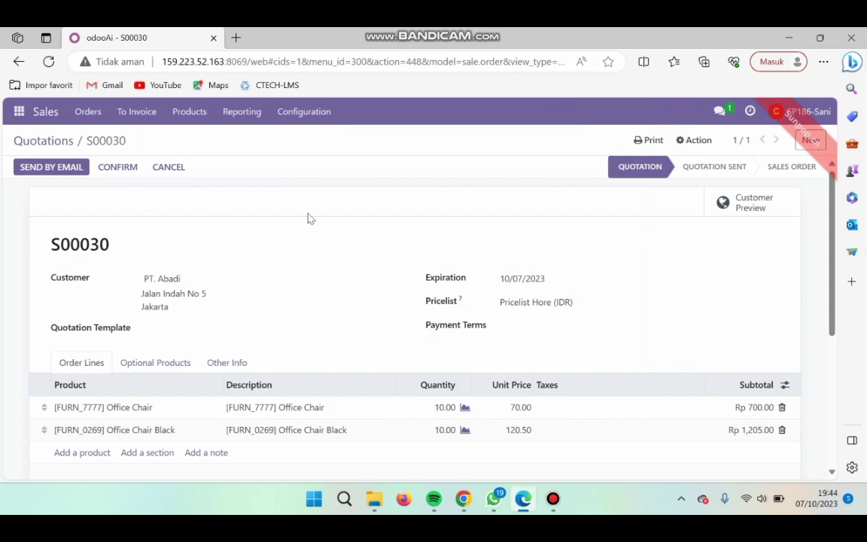
Step: Start a new shipping method from the shipping methods in the Sales configuration
left_click(303, 112)
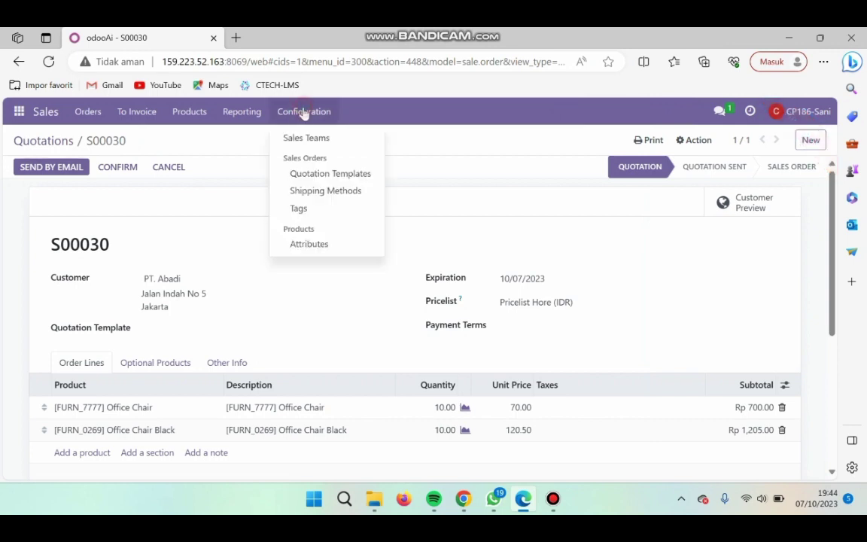
left_click(325, 191)
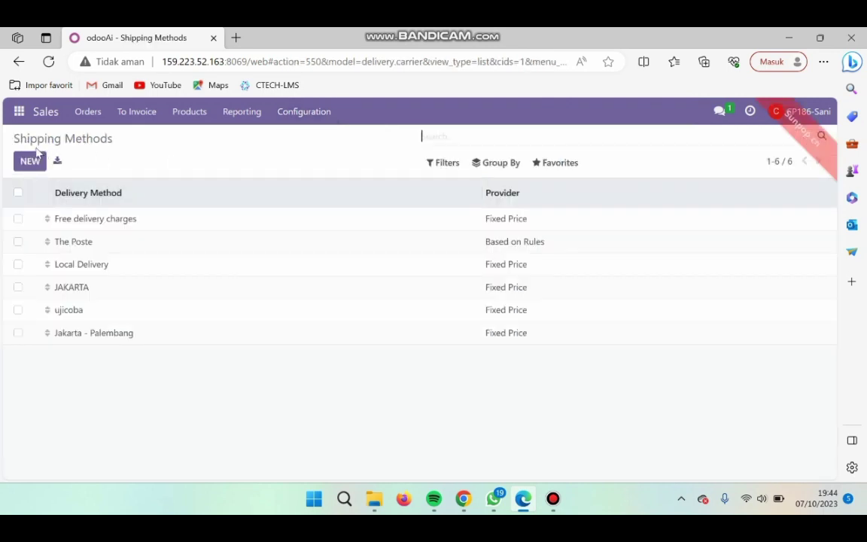
left_click(30, 163)
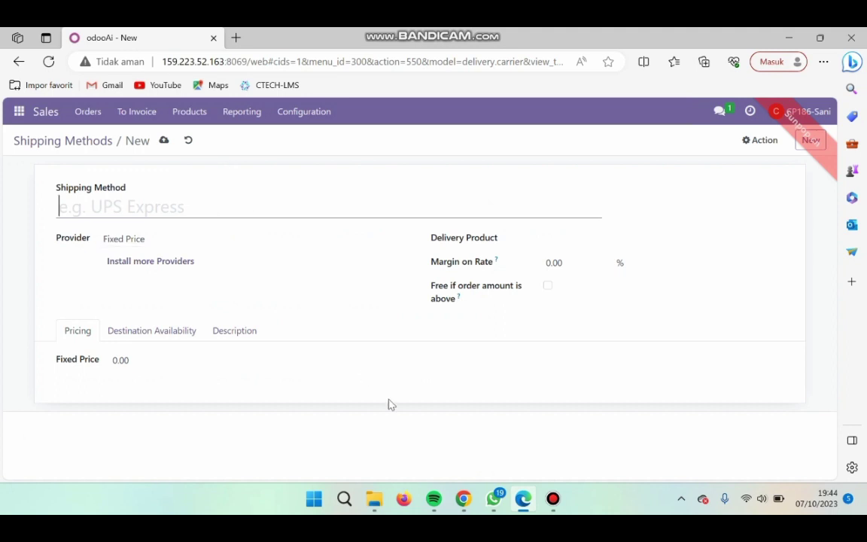
Step: Look up the shipping name in the spreadsheet's Shipping table and name the new shipping method Bogor-Jakarta
left_click(464, 499)
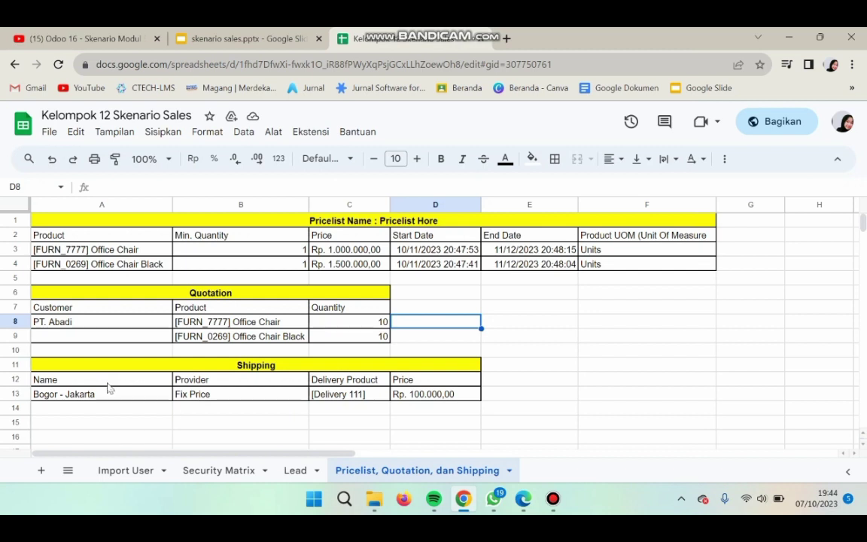
left_click(78, 396)
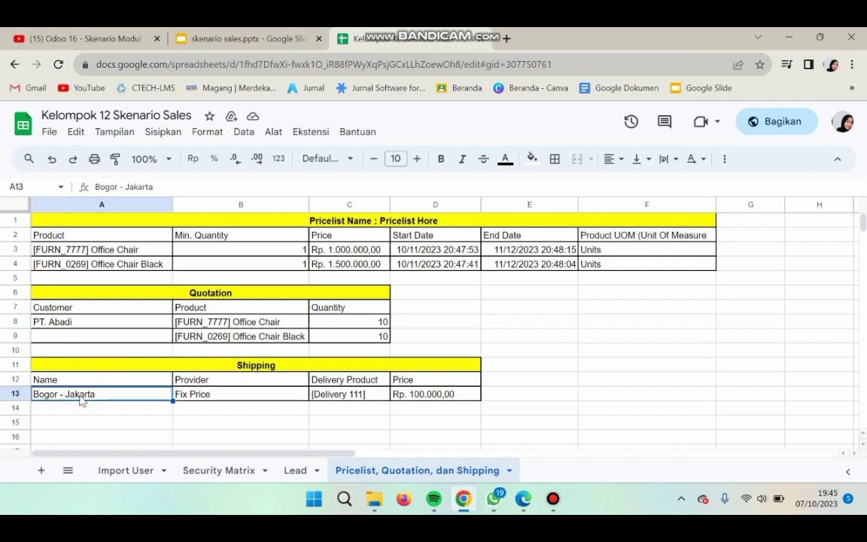
left_click(523, 498)
left_click(150, 204)
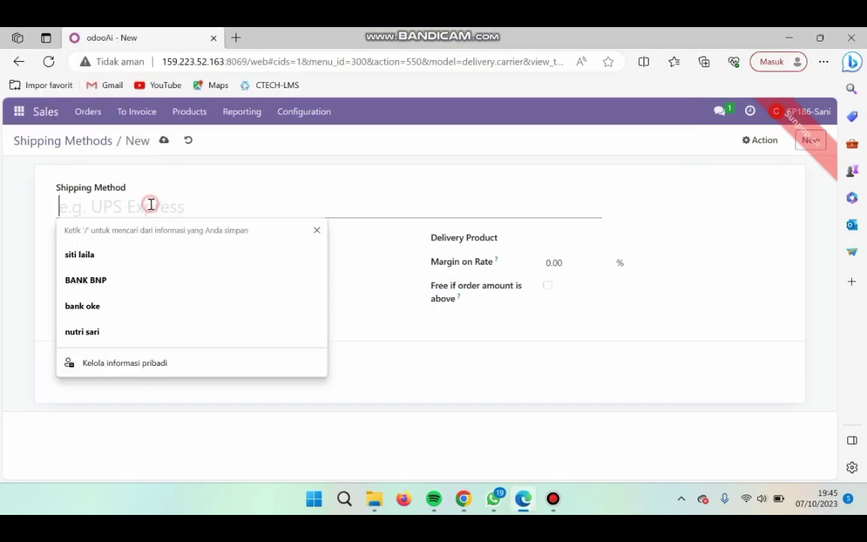
key("Caps_Lock")
type("B")
key("Caps_Lock")
type("ogor-")
key("Caps_Lock")
type("J")
key("Caps_Lock")
type("akarta")
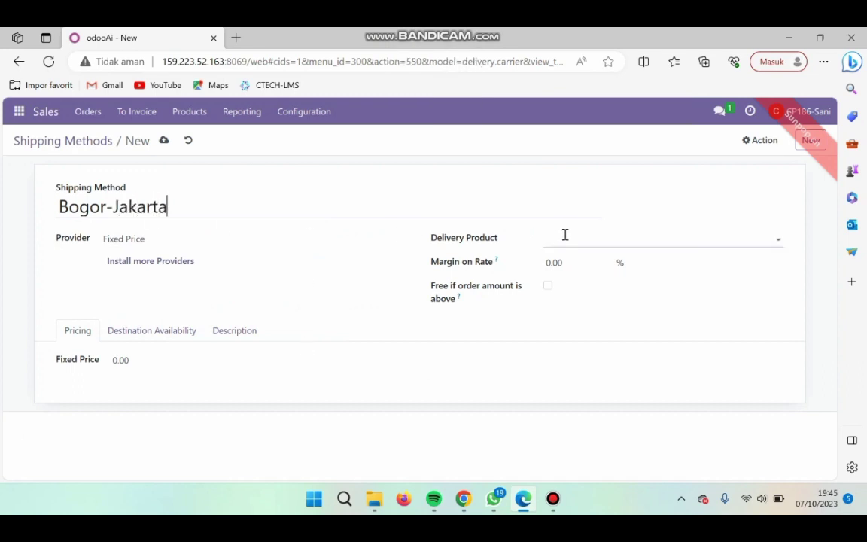
Step: Copy [Delivery 111] from the spreadsheet's Shipping table and create it as the shipping method's delivery product
left_click(464, 502)
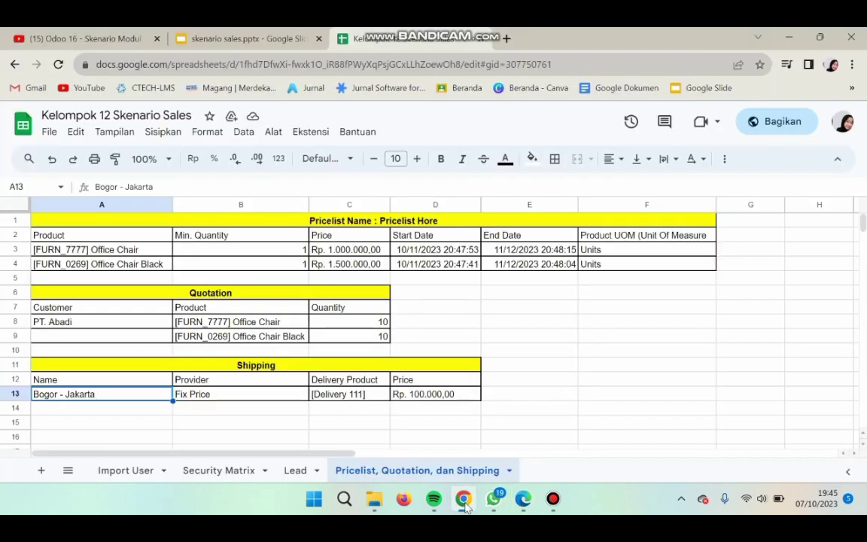
left_click(338, 398)
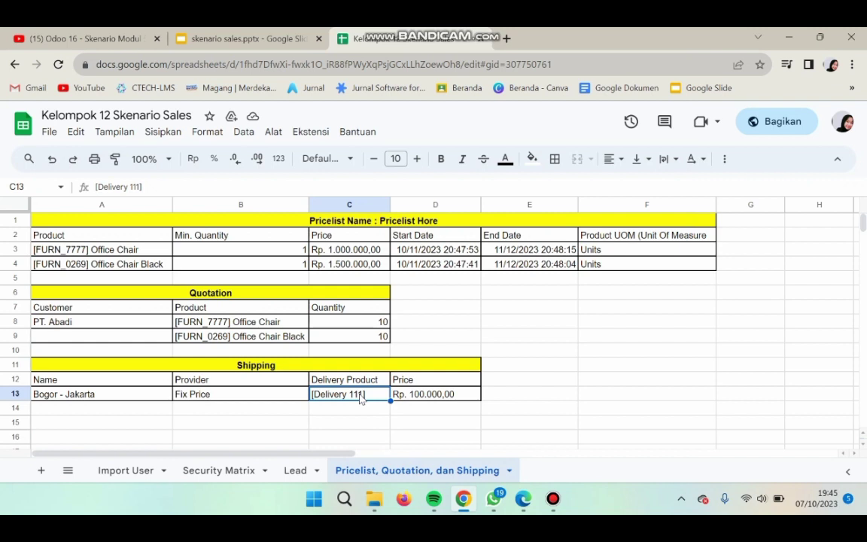
double_click(361, 395)
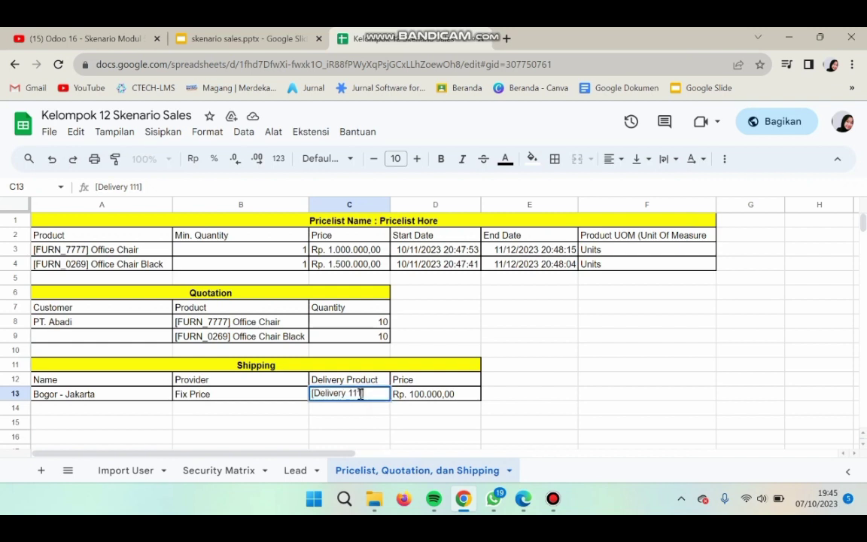
left_click_drag(368, 393, 312, 393)
key("ctrl+c")
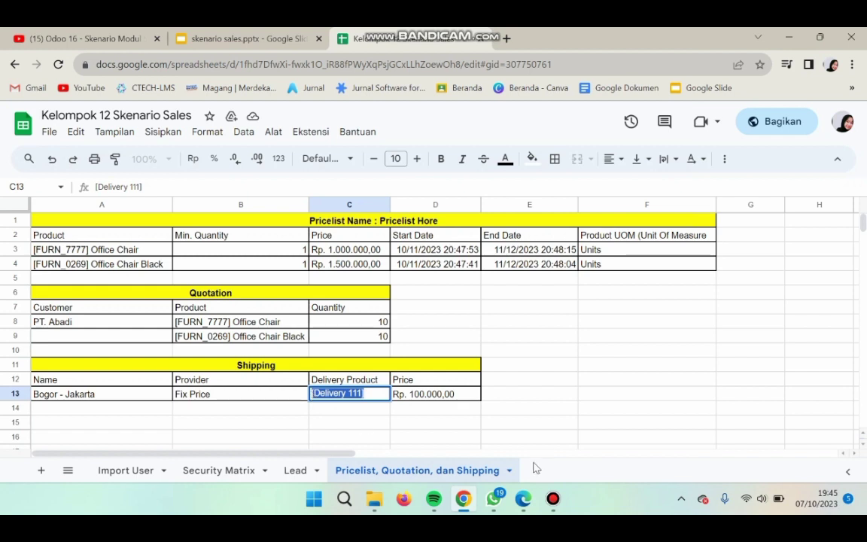
left_click(522, 498)
left_click(548, 237)
key("ctrl+v")
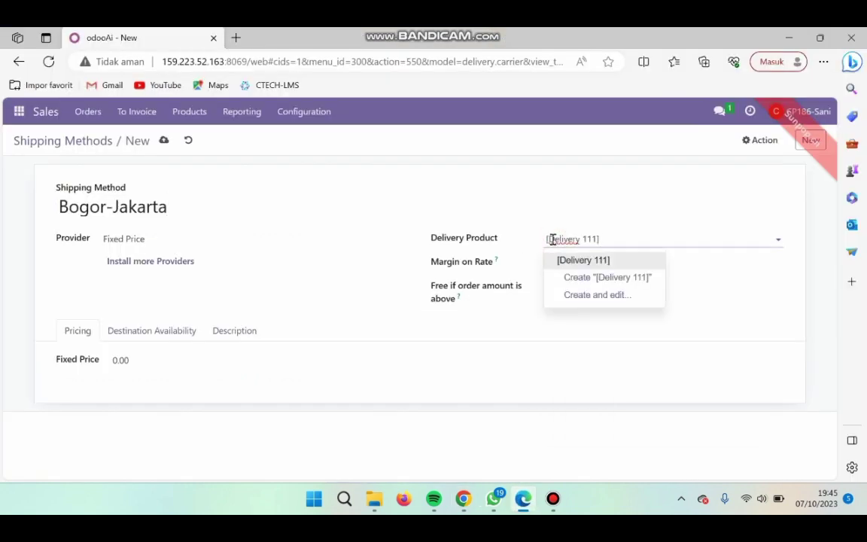
left_click(613, 276)
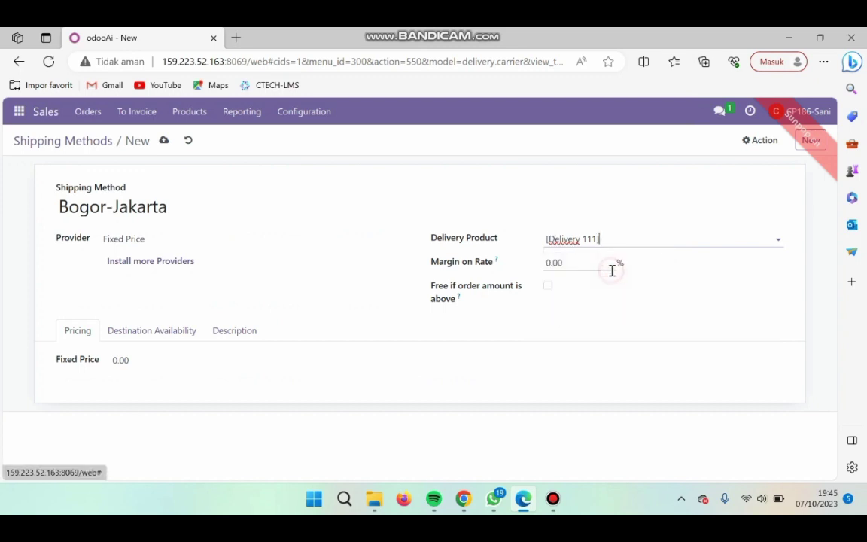
Step: Check the shipping price in the spreadsheet and set the shipping method's fixed price to 100,000.00
left_click(462, 498)
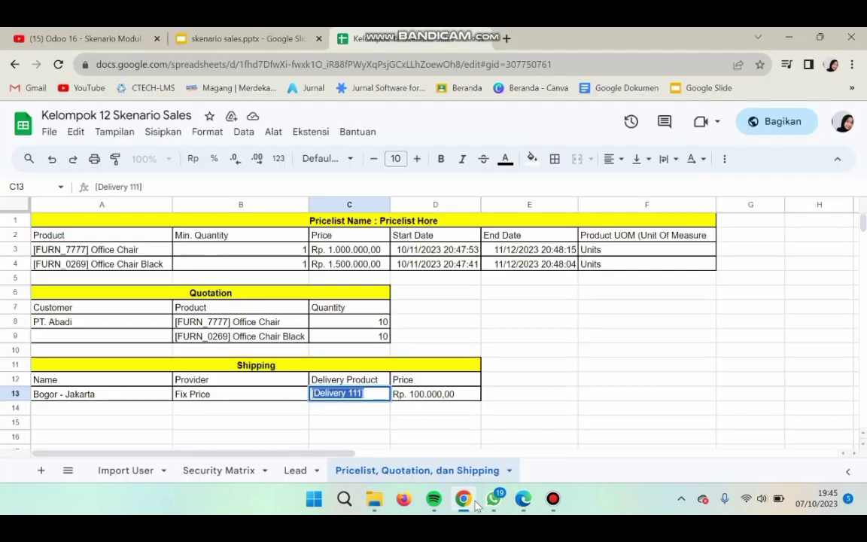
left_click(457, 328)
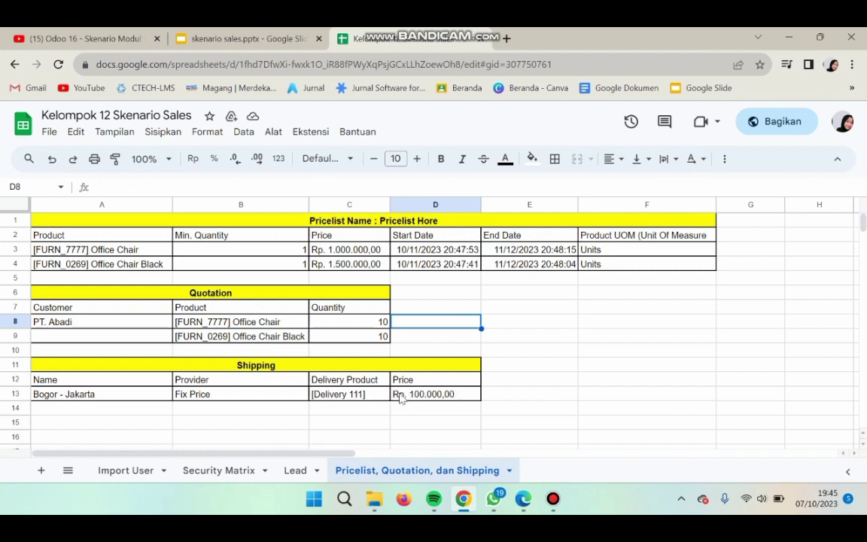
left_click(523, 498)
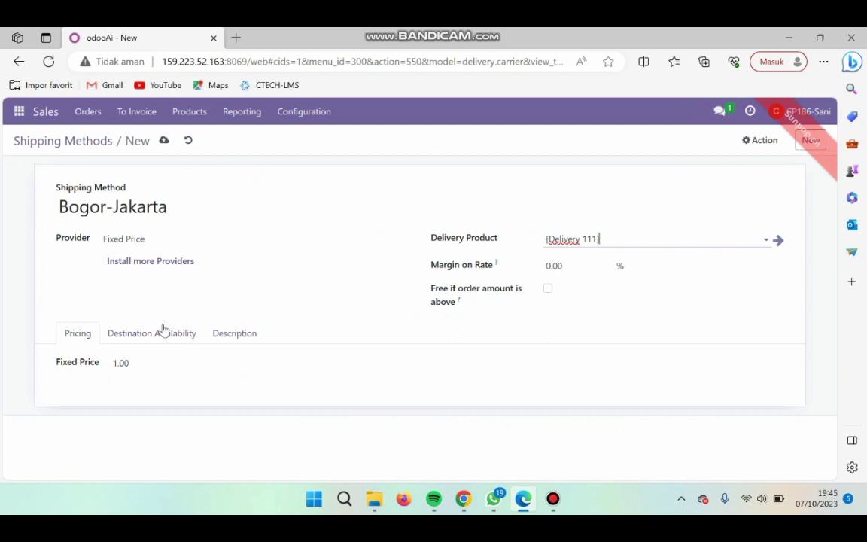
left_click(119, 361)
key("BackSpace")
key("BackSpace")
key("BackSpace")
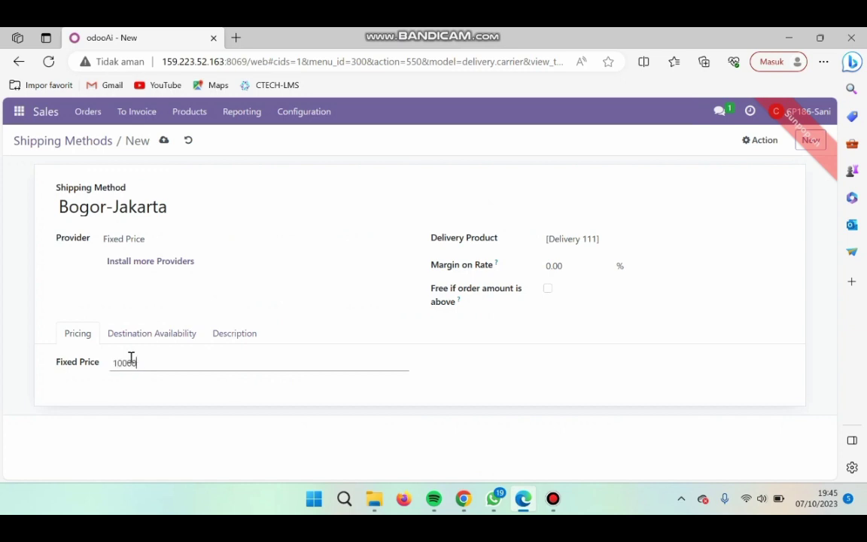
left_click(284, 280)
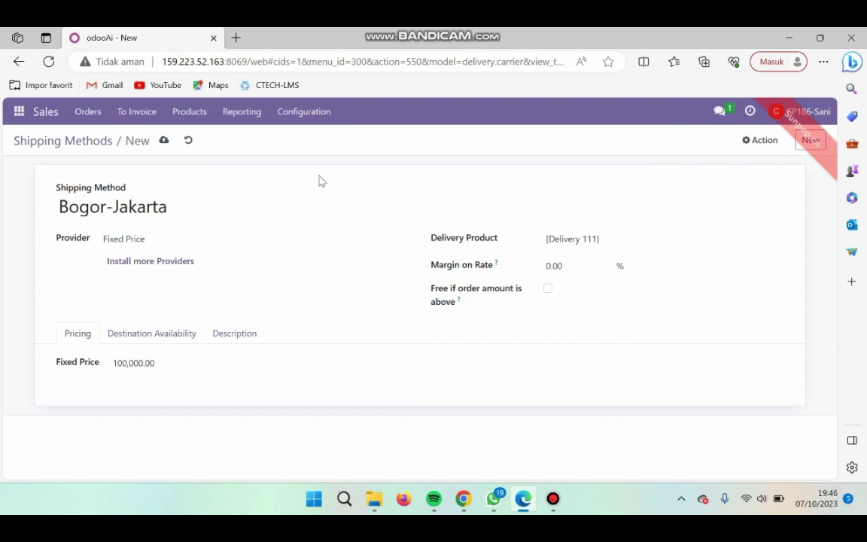
Step: Check the Shipping table in the spreadsheet once more and save the Bogor-Jakarta shipping method
left_click(464, 500)
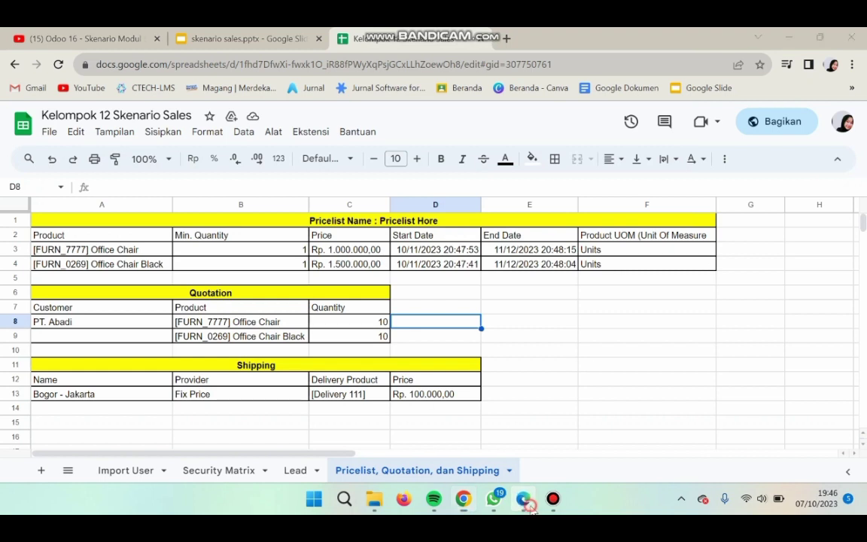
left_click(525, 499)
left_click(162, 139)
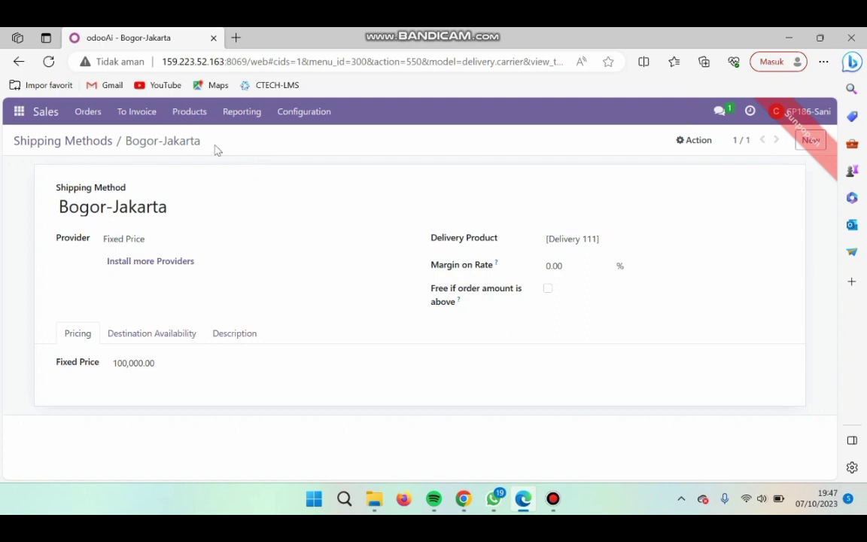
Step: Remove the My Quotations filter from the quotations list and open the quotation for PT. Abadi
left_click(98, 112)
left_click(103, 137)
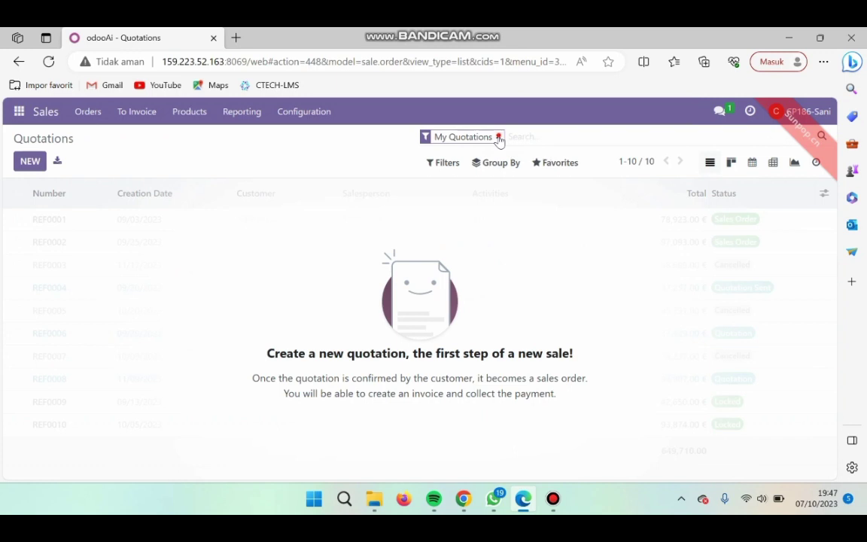
left_click(498, 137)
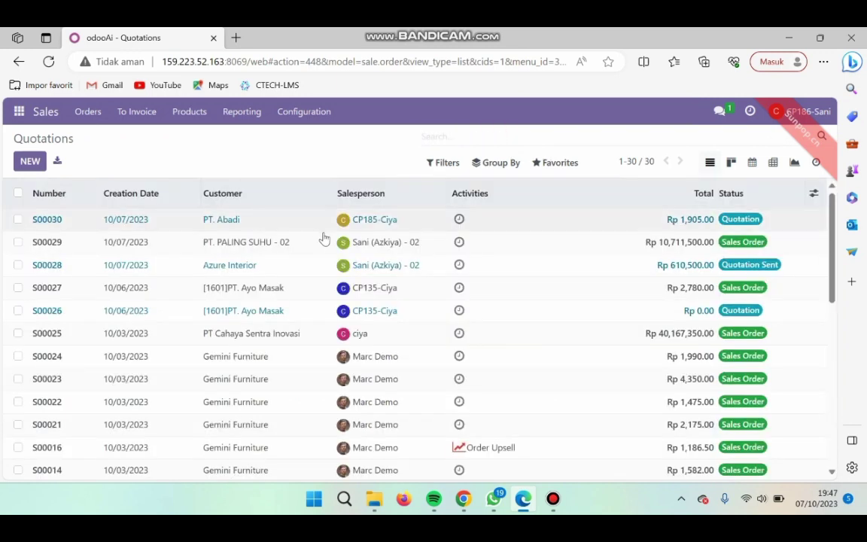
left_click(226, 228)
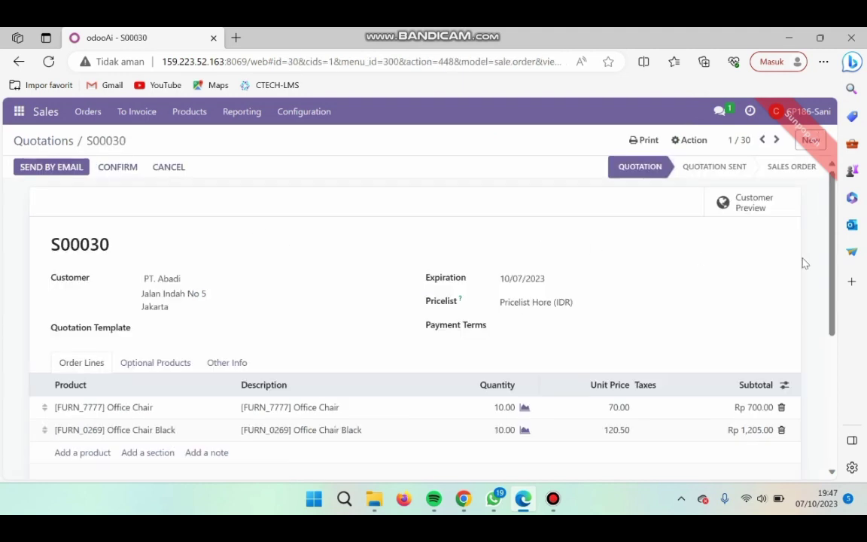
Step: Add shipping to the PT. Abadi quotation with Bogor-Jakarta as the shipping method instead of Local Delivery
left_click_drag(832, 280, 828, 352)
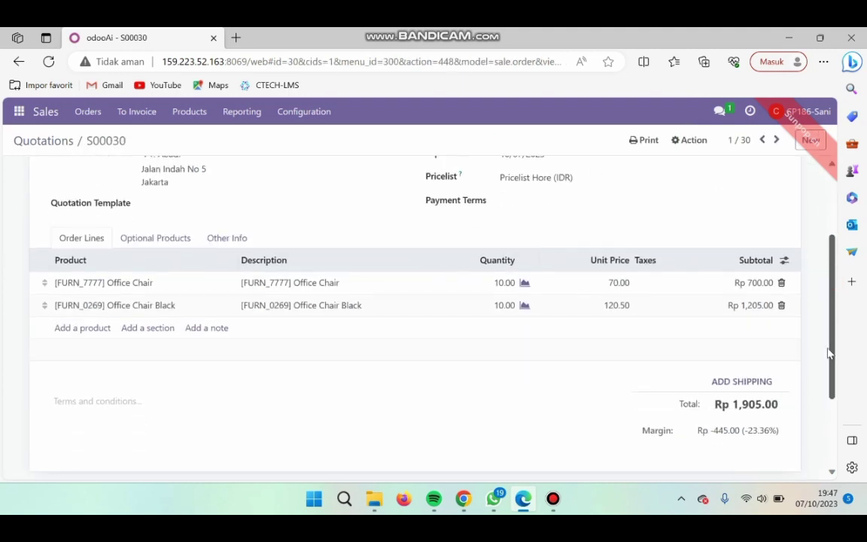
left_click(735, 380)
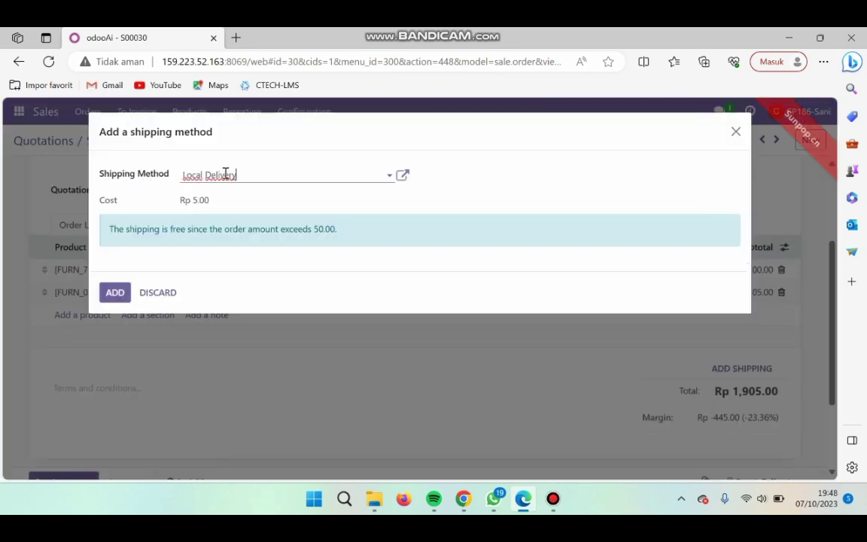
left_click(326, 179)
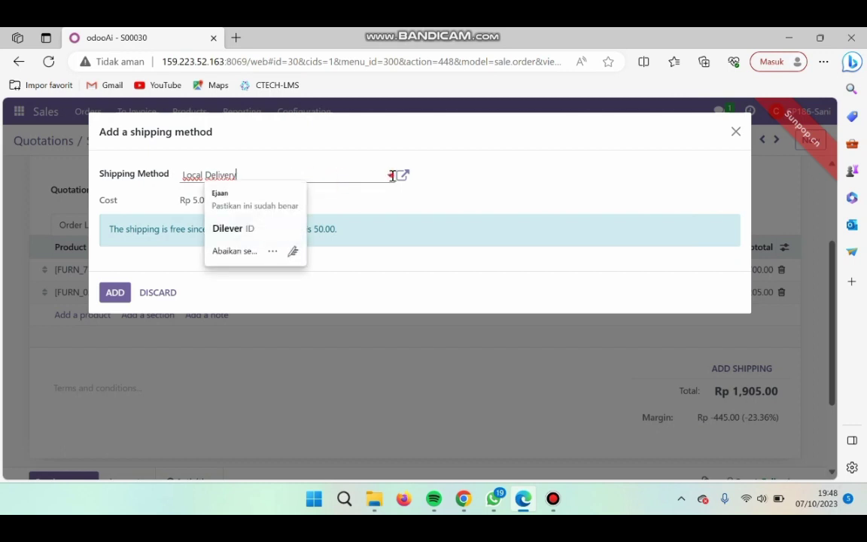
key("BackSpace")
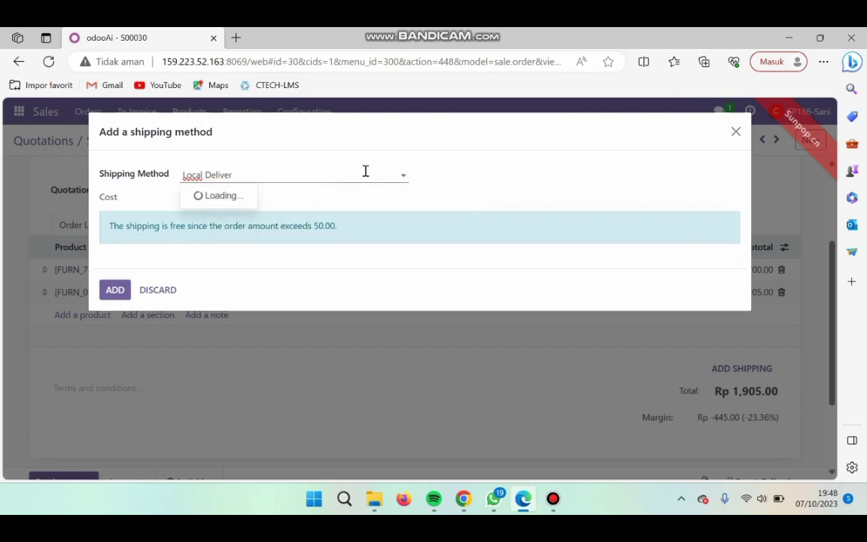
key("ctrl+a")
key("BackSpace")
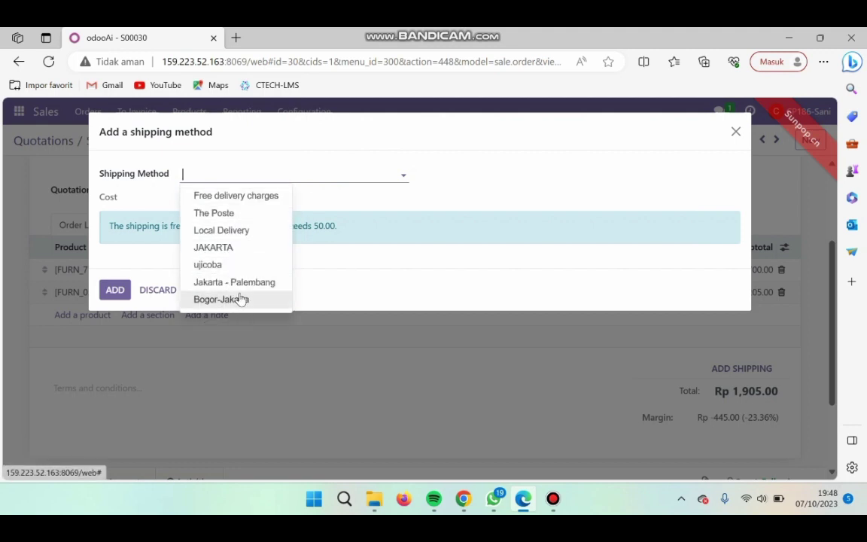
left_click(241, 299)
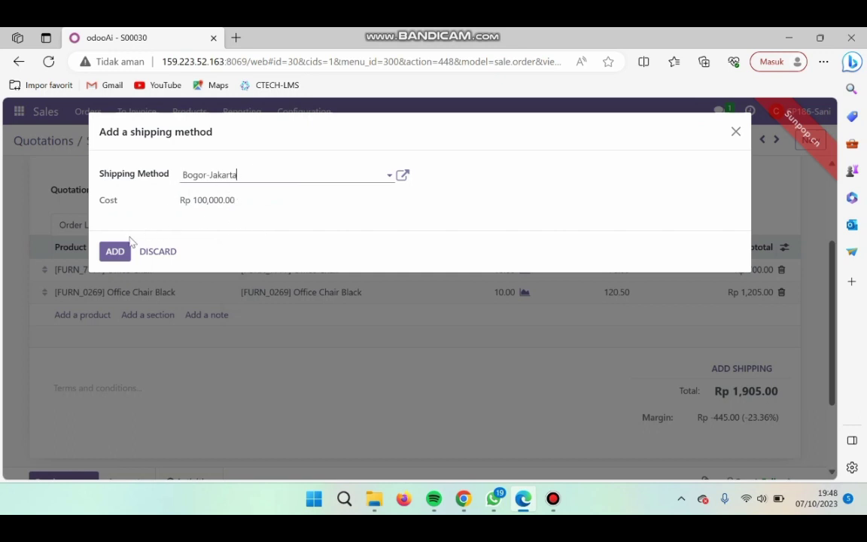
left_click(114, 253)
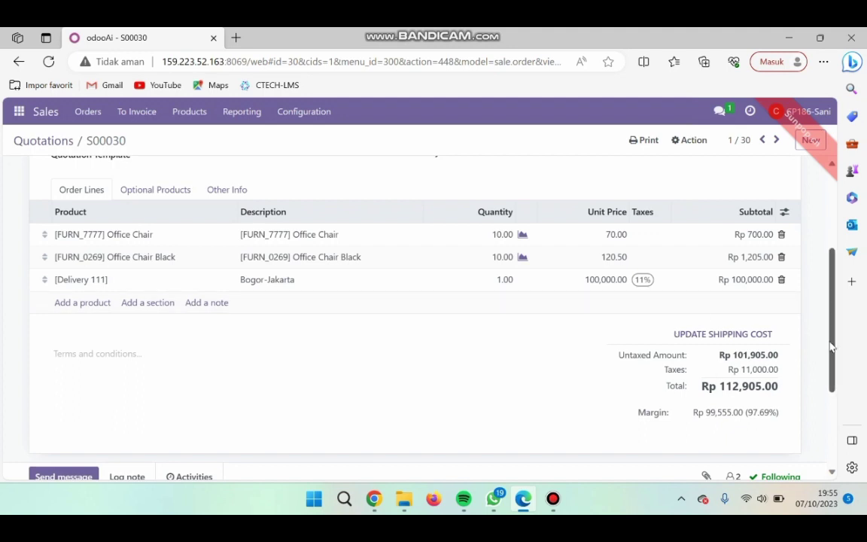
scroll(828, 340, "up", 4)
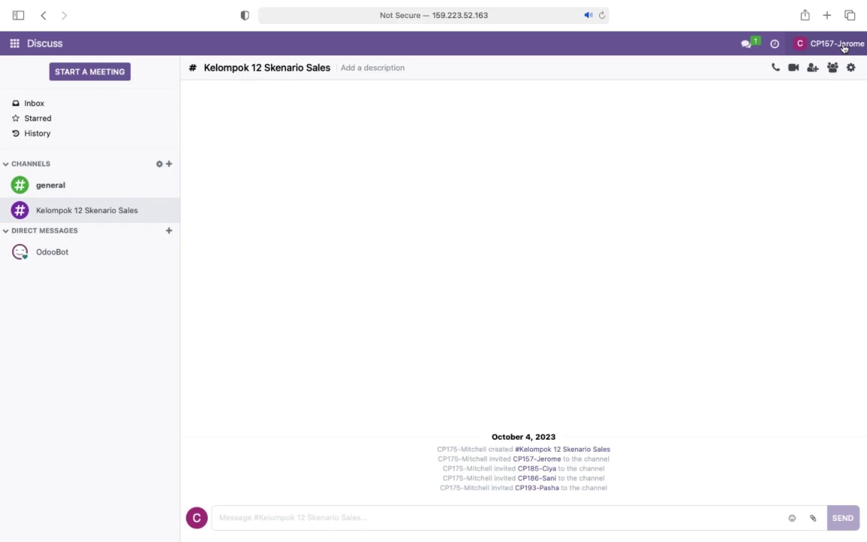
Step: Review the signed-in manager's profile preferences and save them without changes
left_click(844, 49)
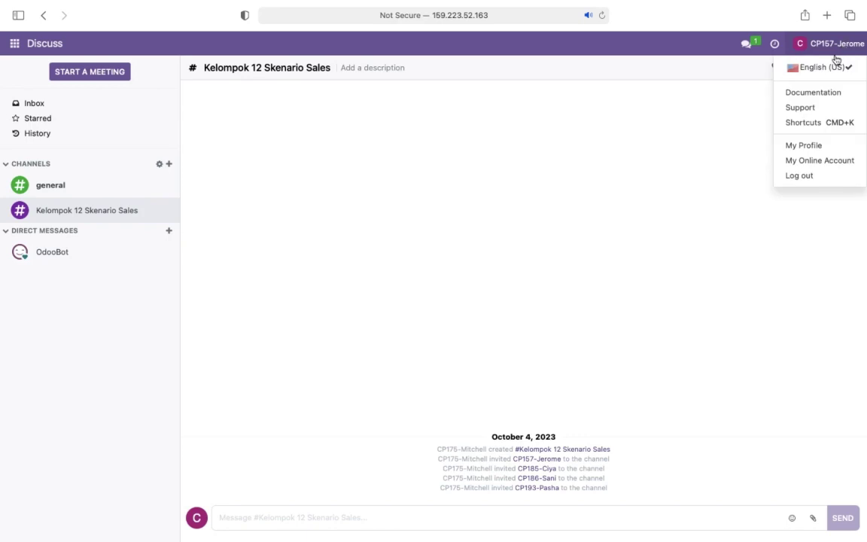
left_click(821, 148)
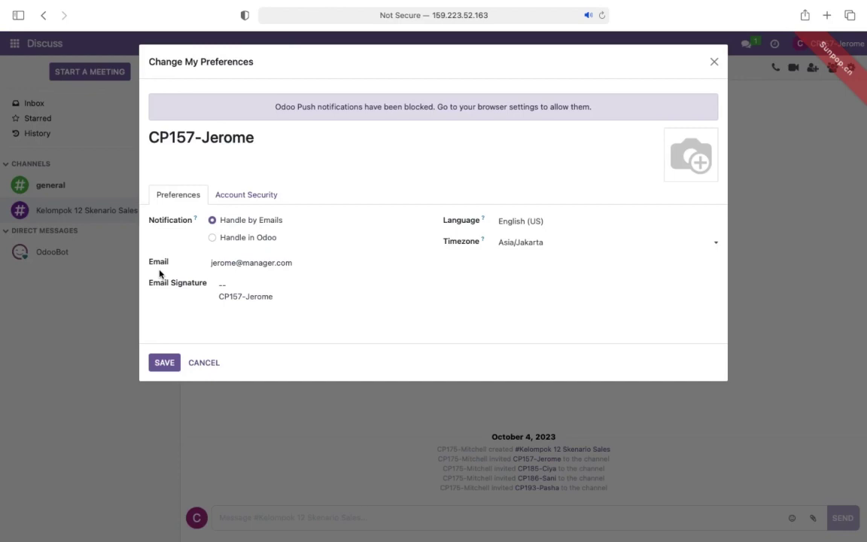
left_click(161, 365)
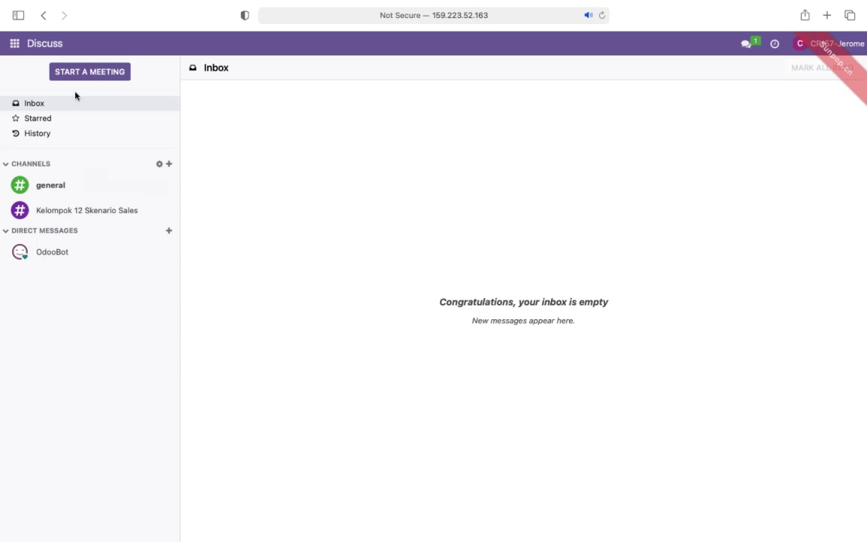
Step: Find PT. Abadi's quotation in Sales with the My Quotations filter removed and confirm it as a sales order
left_click(15, 45)
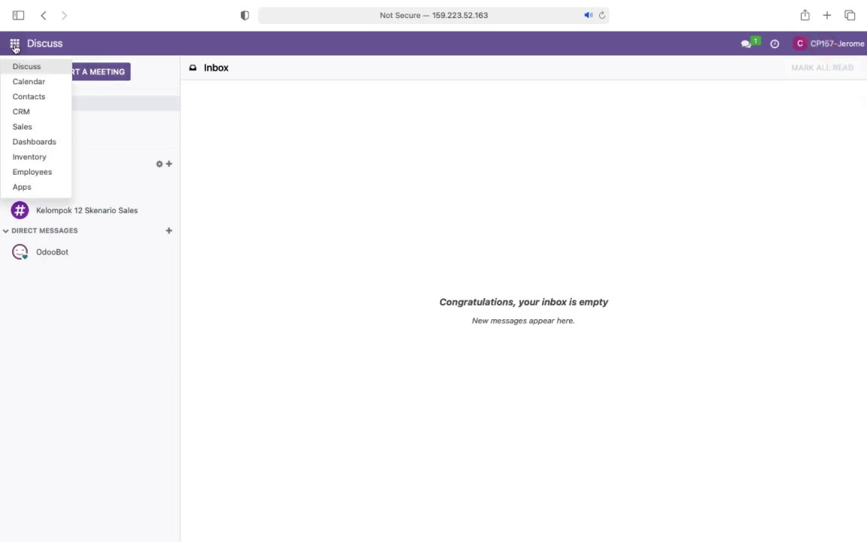
left_click(34, 127)
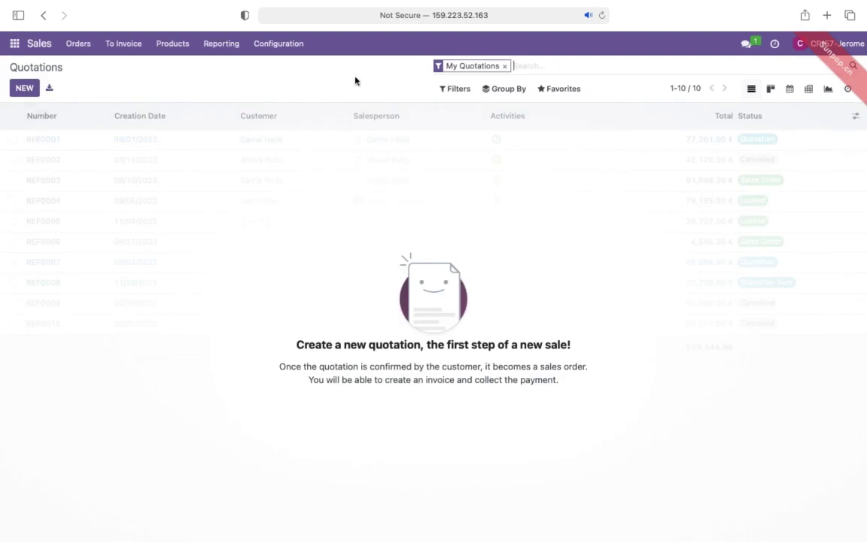
left_click(504, 67)
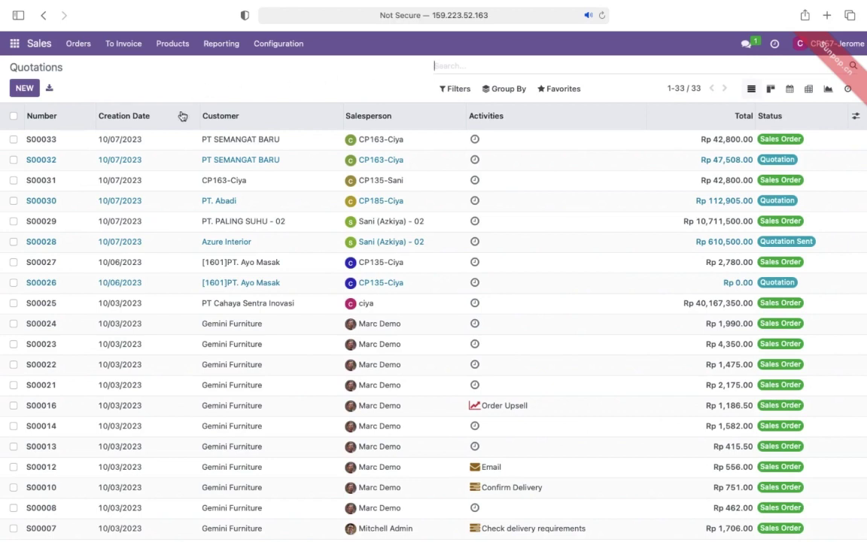
left_click(221, 204)
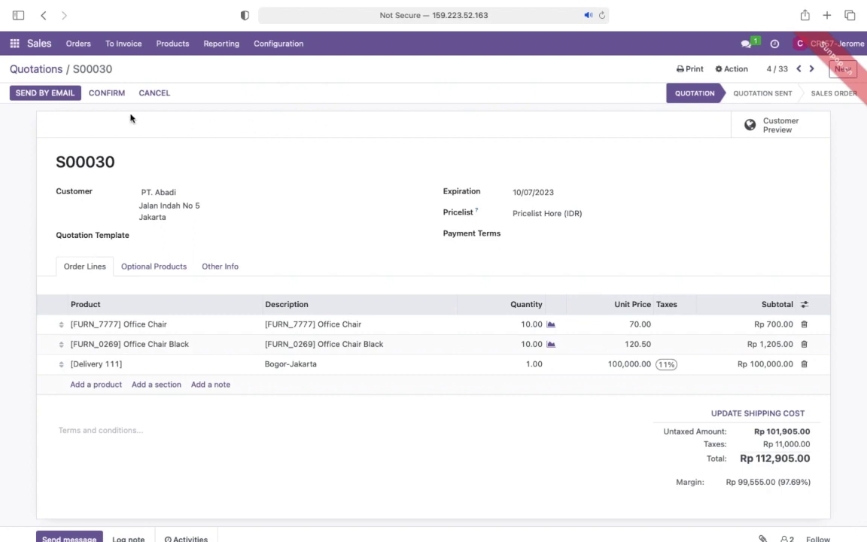
left_click(108, 93)
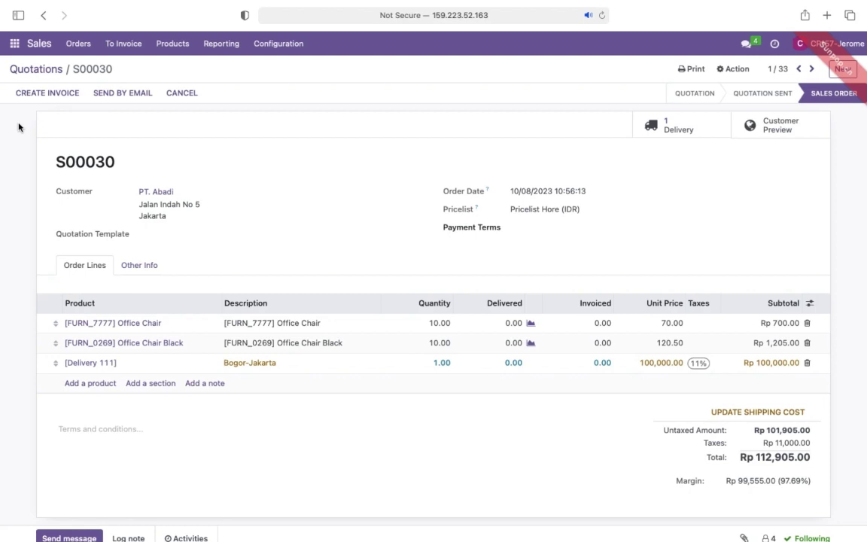
Step: Create a 30% down payment invoice for the PT. Abadi sales order and confirm the draft invoice
left_click(46, 93)
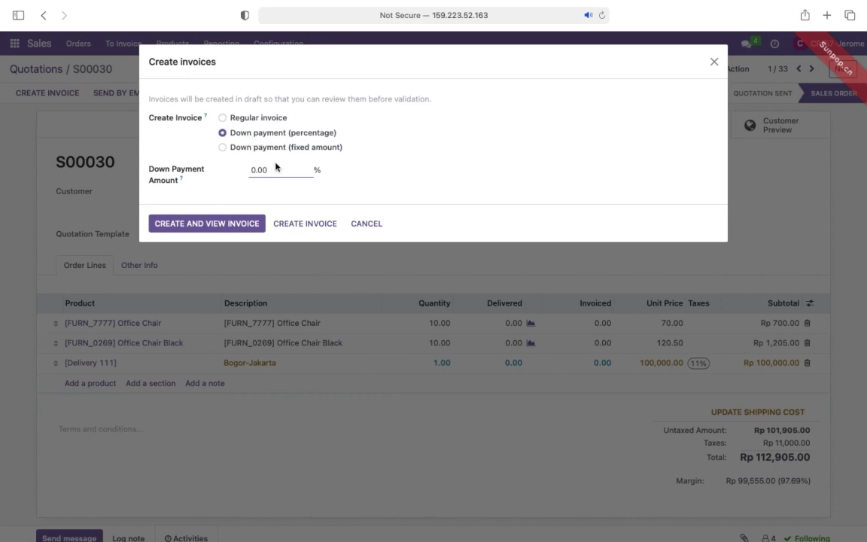
left_click_drag(277, 169, 241, 168)
type("30")
left_click(186, 199)
left_click(200, 224)
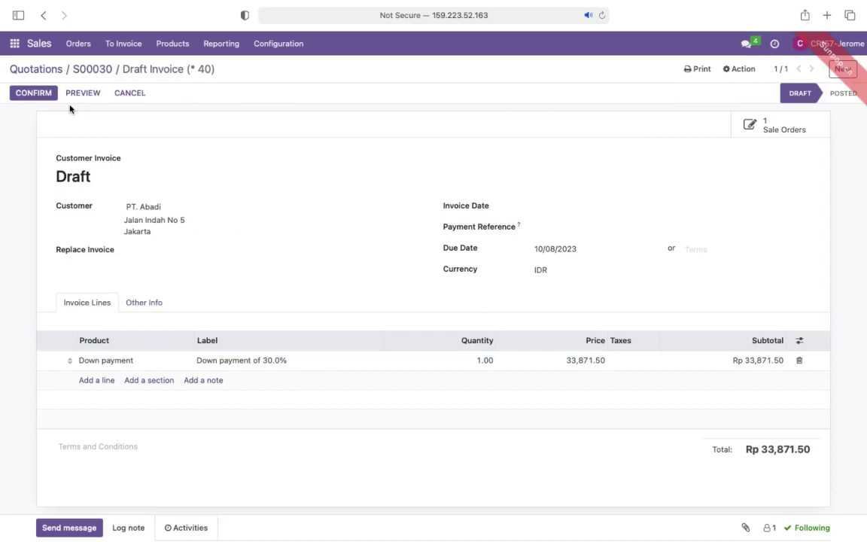
left_click(30, 93)
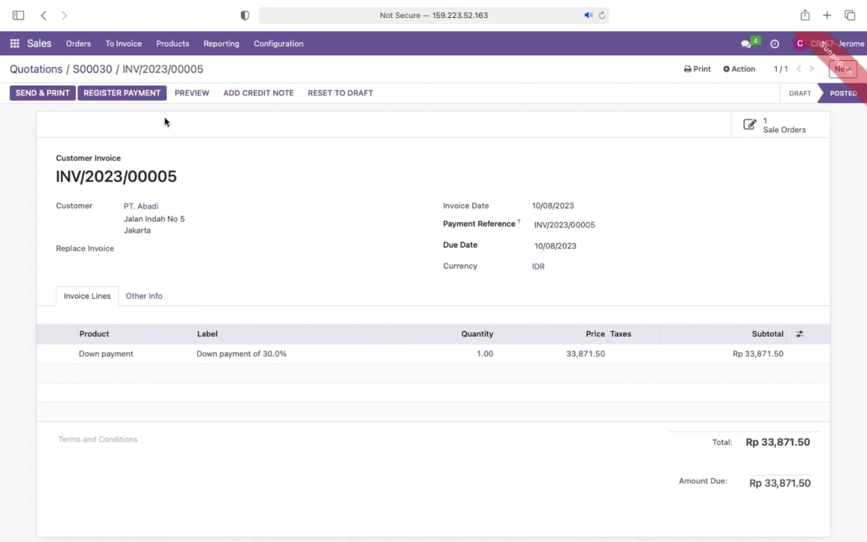
Step: Register the 30% down payment invoice's payment with the Bank journal and the Manual payment method
left_click(120, 93)
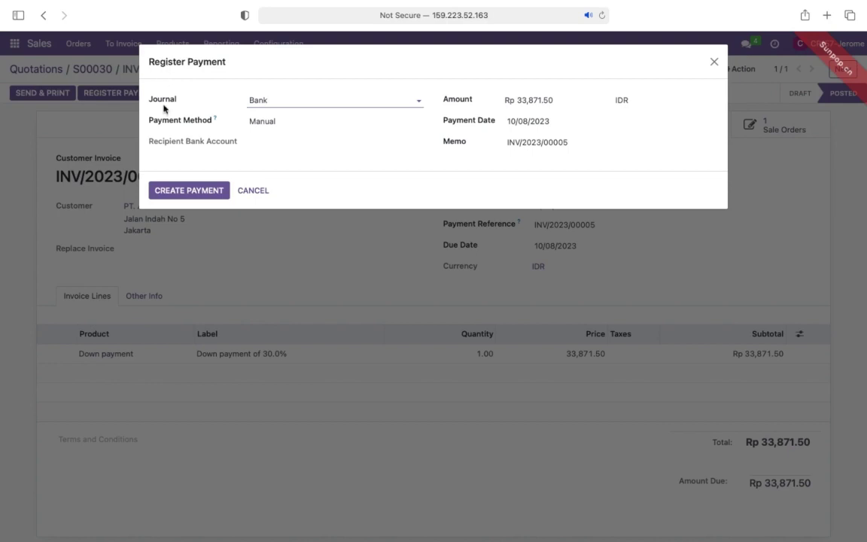
left_click(168, 157)
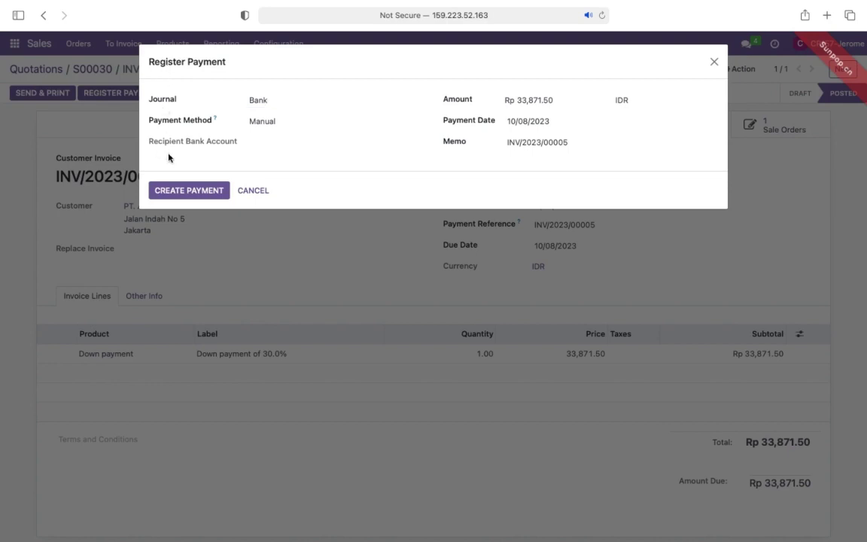
left_click(185, 191)
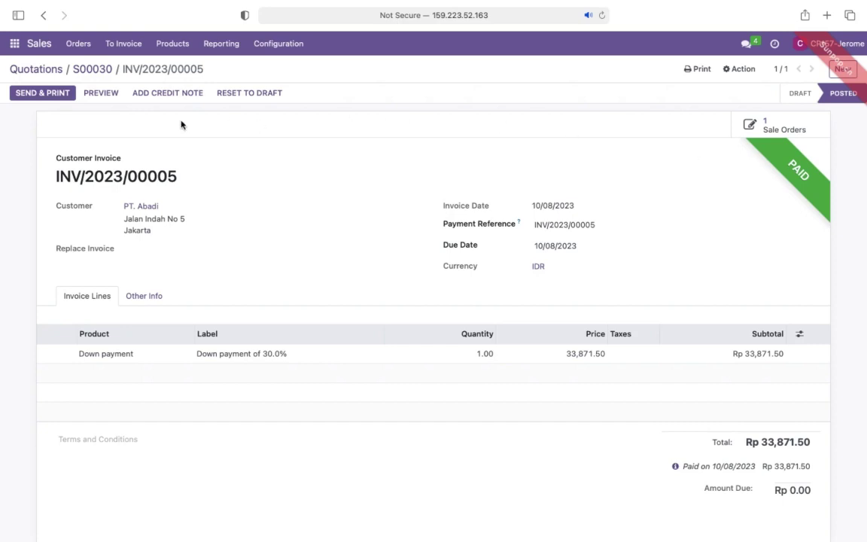
Step: Return to the PT. Abadi sales order and create a second down payment invoice for 70%
left_click(36, 70)
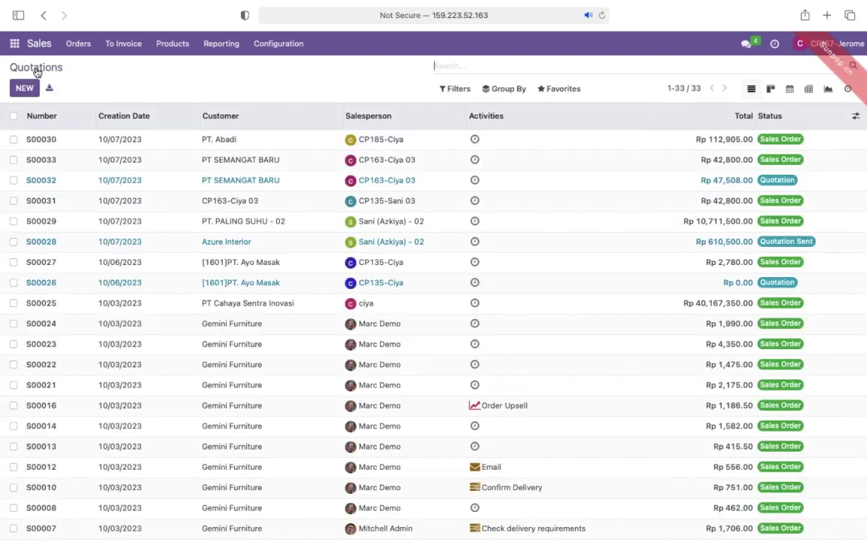
left_click(222, 143)
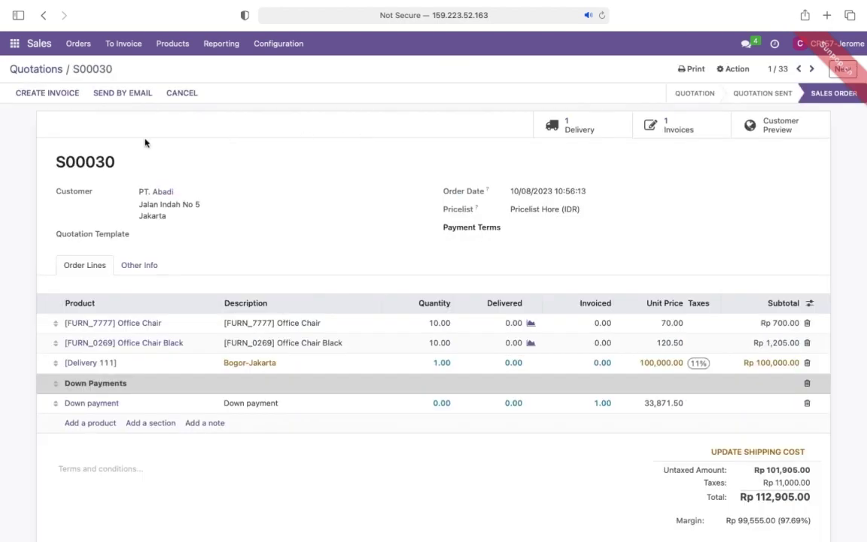
left_click(47, 94)
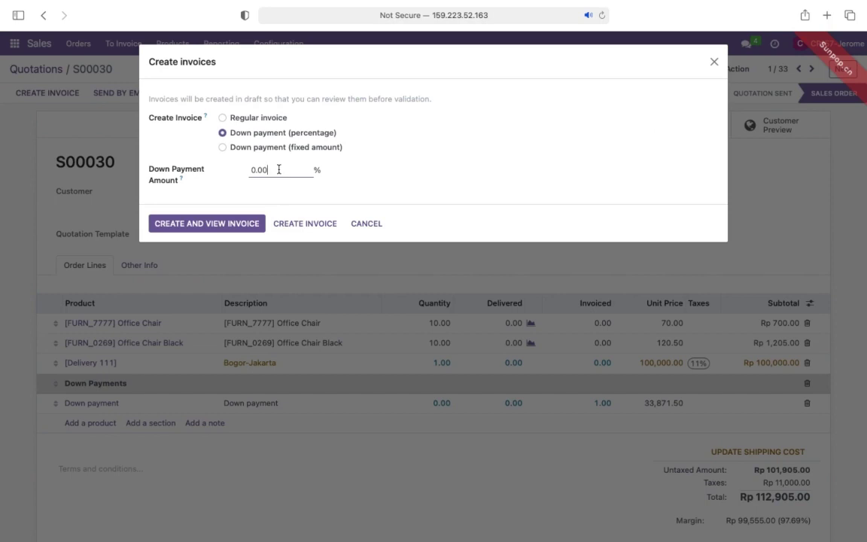
left_click_drag(278, 169, 233, 169)
type("70")
left_click(205, 199)
left_click(206, 225)
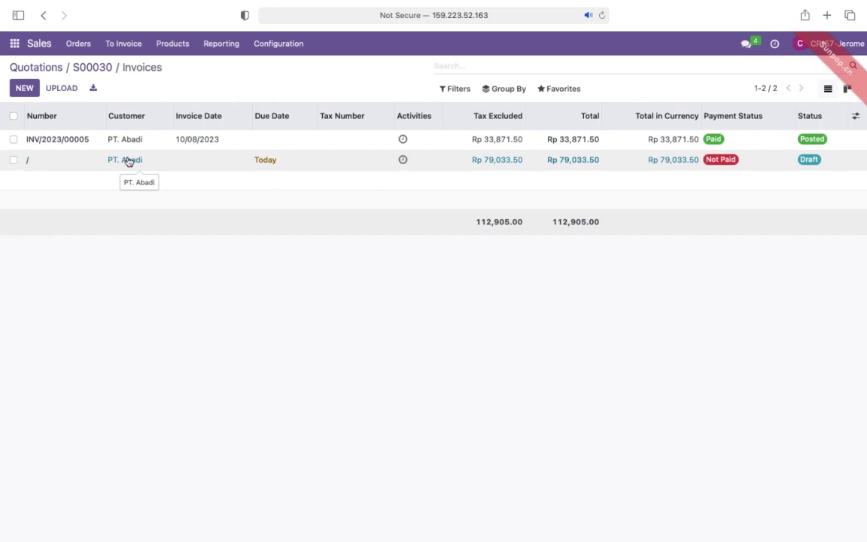
Step: Confirm PT. Abadi's draft 70% down payment invoice and register its payment with the Bank journal
left_click(129, 161)
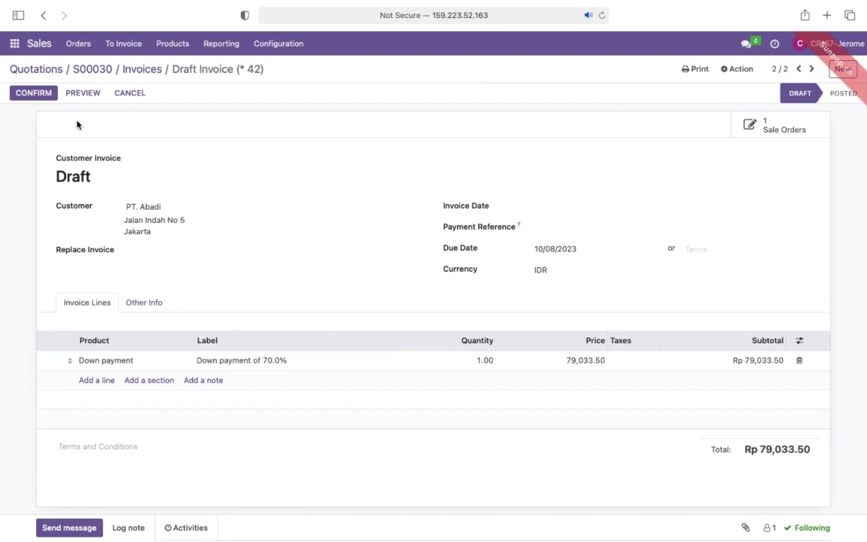
left_click(32, 93)
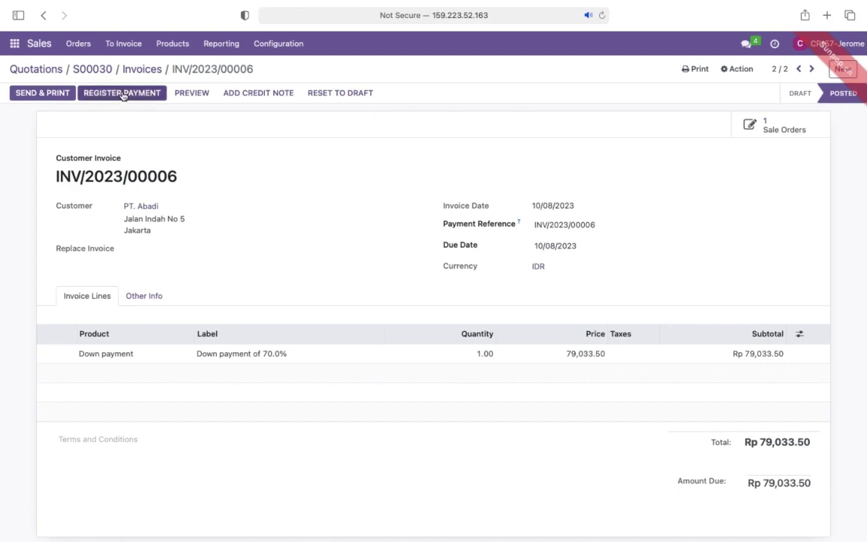
left_click(122, 93)
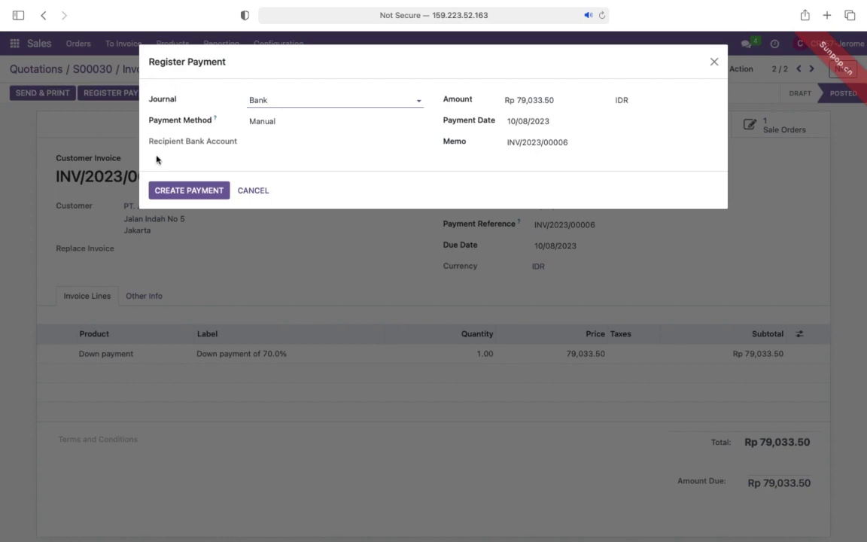
left_click(186, 192)
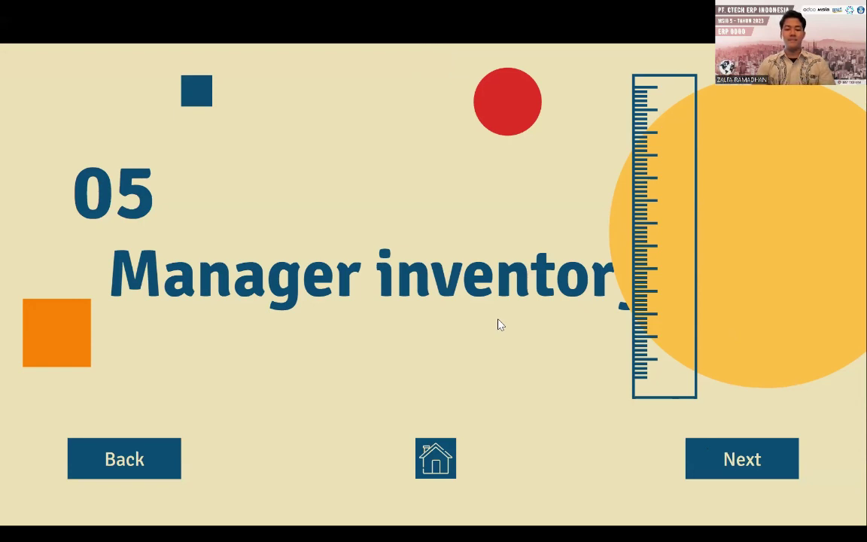
left_click(692, 469)
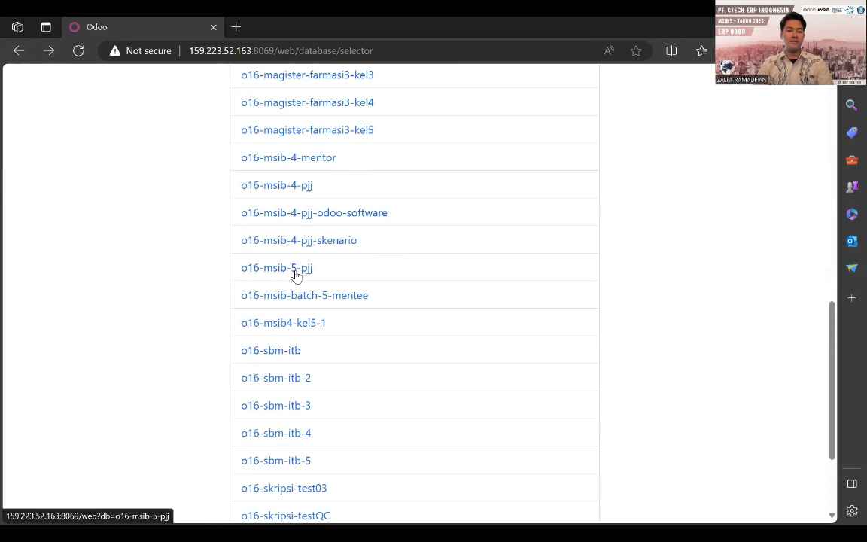
Step: Open the o16-msib-5-pjj database and go to the Inventory app, dismissing the default browser prompt
left_click(296, 275)
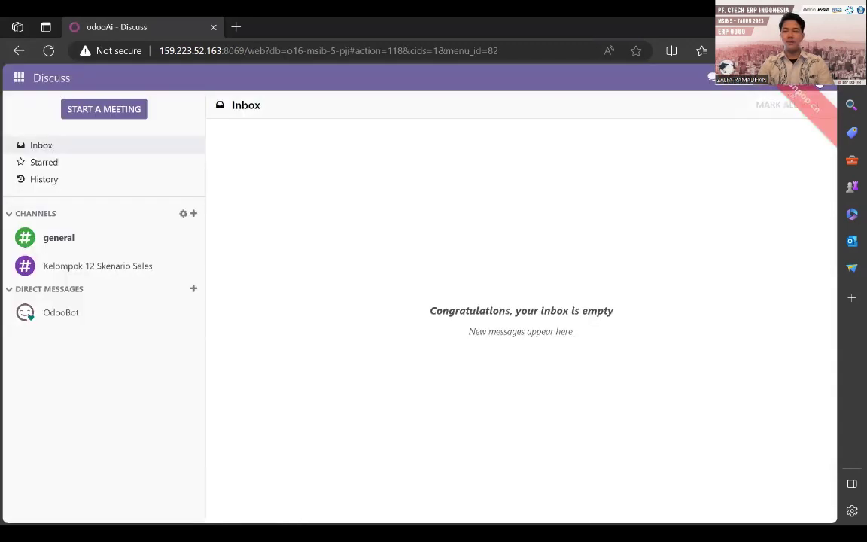
left_click(819, 80)
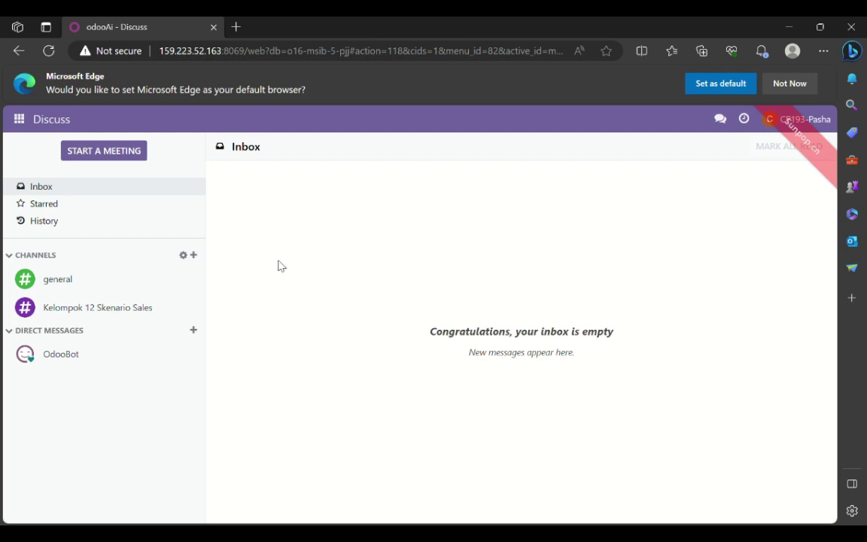
left_click(19, 121)
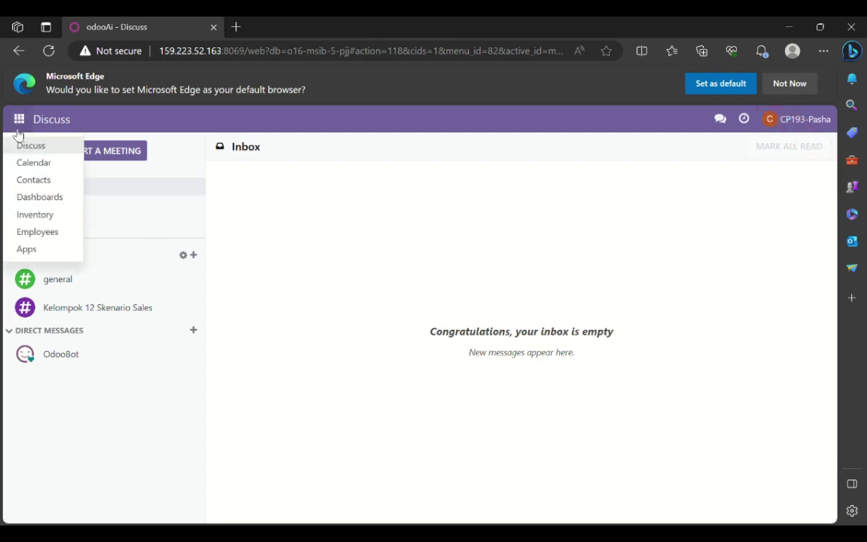
left_click(30, 216)
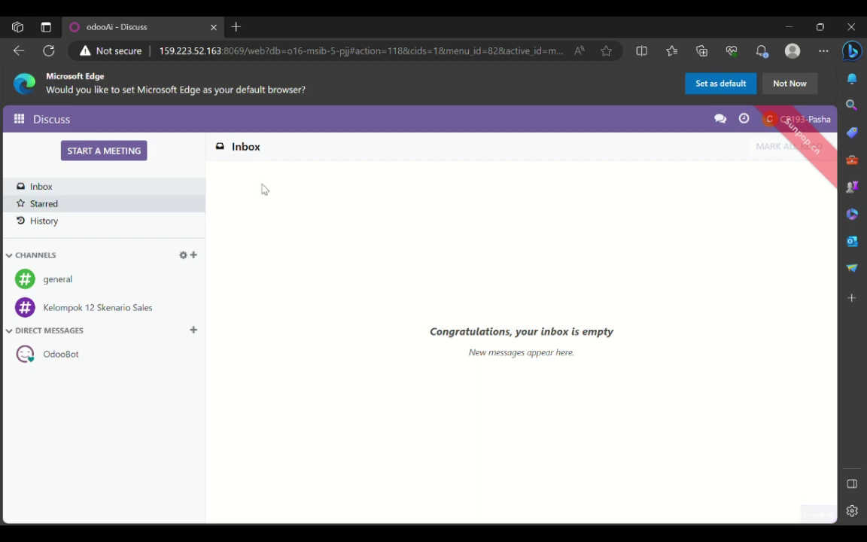
left_click(802, 85)
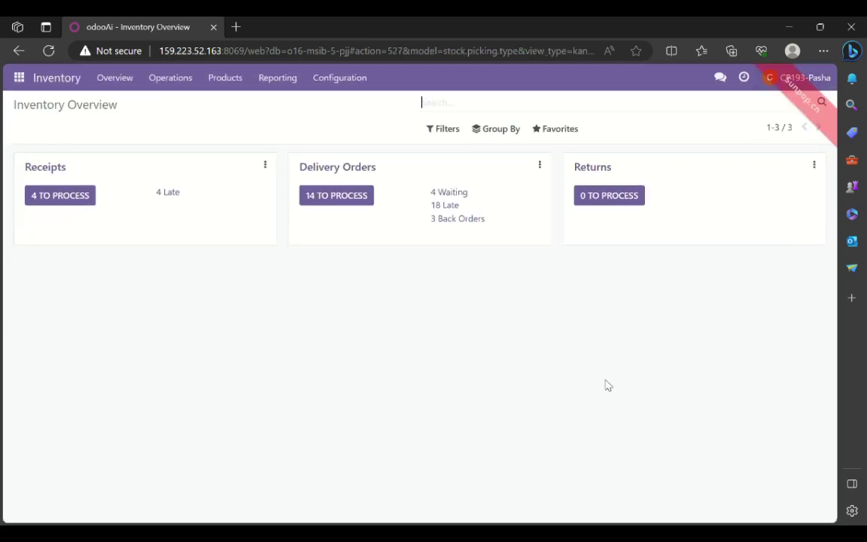
Step: List the delivery orders that are ready to process and group them by Source Document
left_click(361, 201)
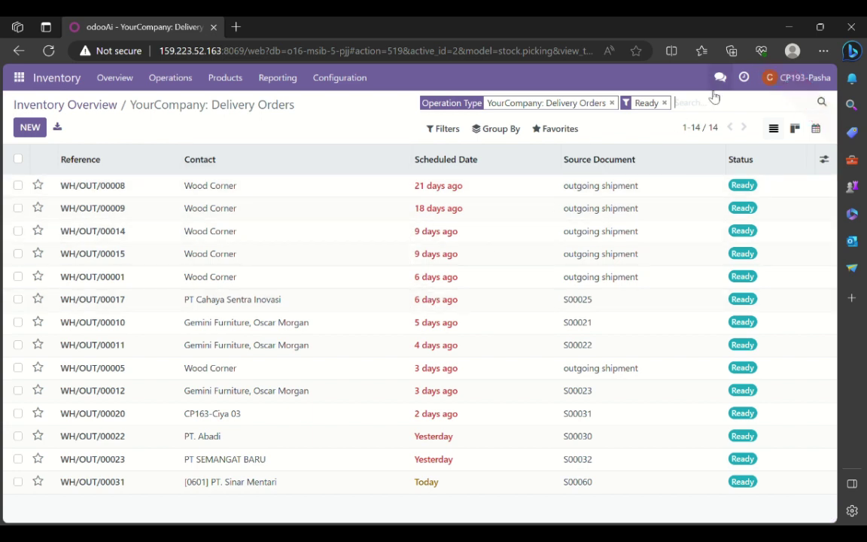
left_click(516, 131)
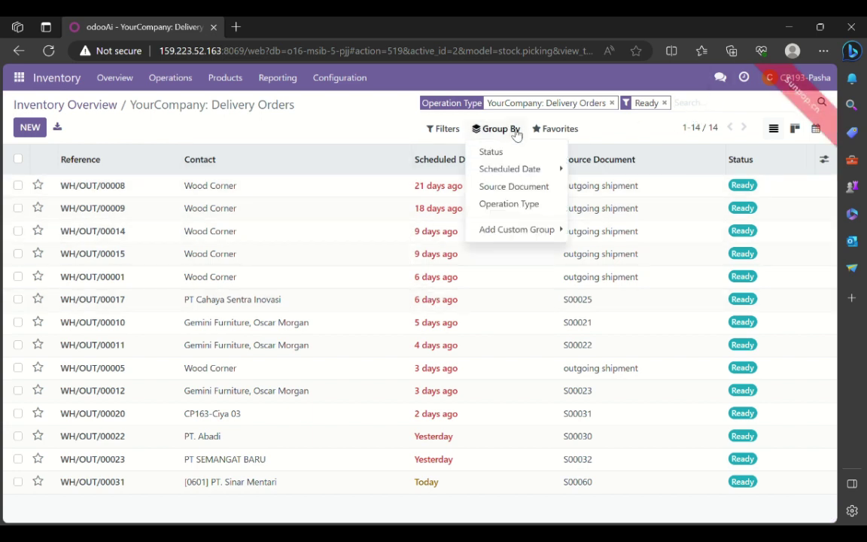
left_click(497, 193)
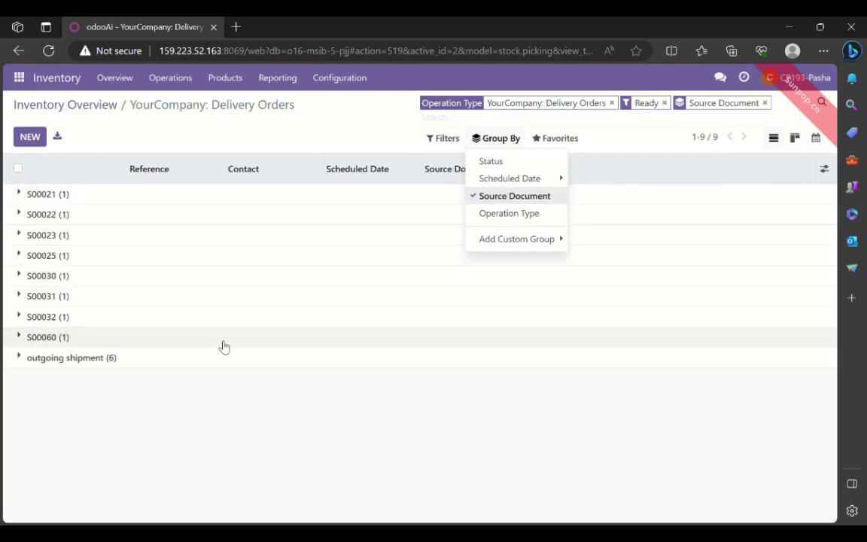
Step: Expand the source document group containing PT. Abadi's delivery, open that delivery order and reload the page
left_click(239, 287)
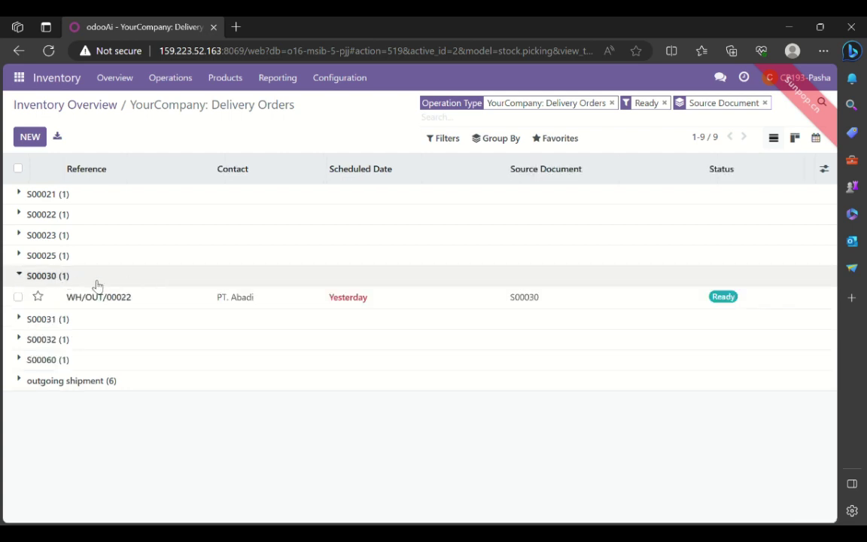
left_click(99, 298)
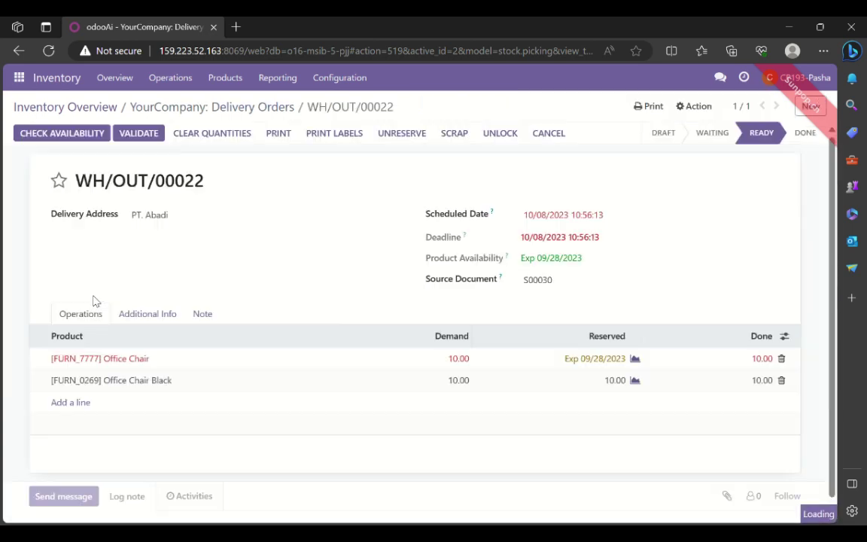
left_click(49, 51)
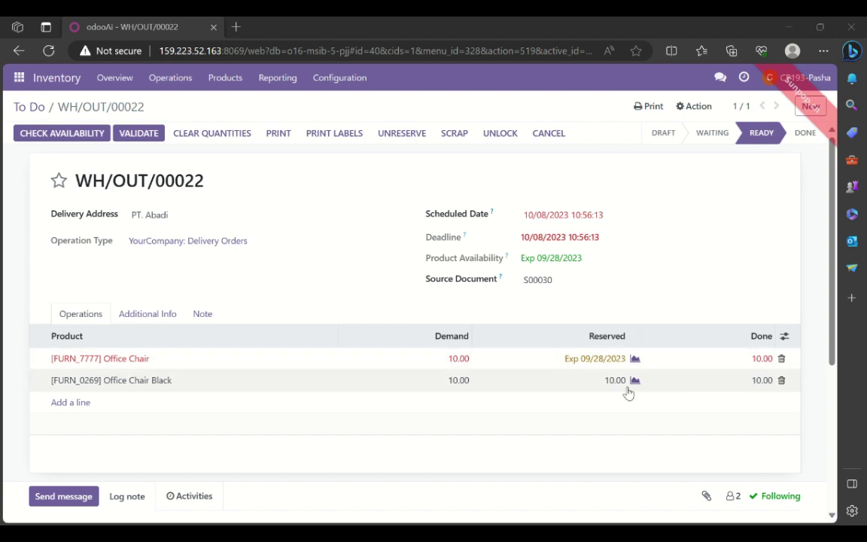
Step: Review PT. Abadi's delivery order for the Office Chair and Office Chair Black products and validate it
scroll(556, 343, "down", 1)
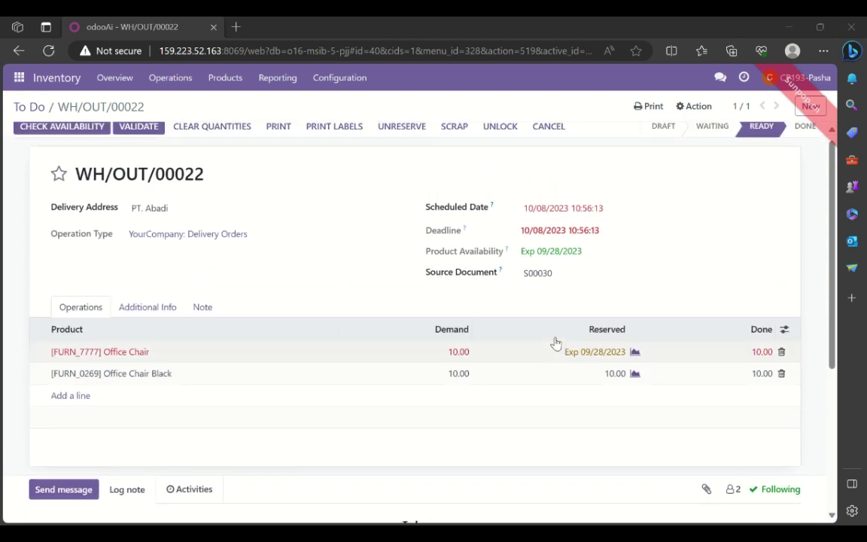
scroll(207, 190, "down", 3)
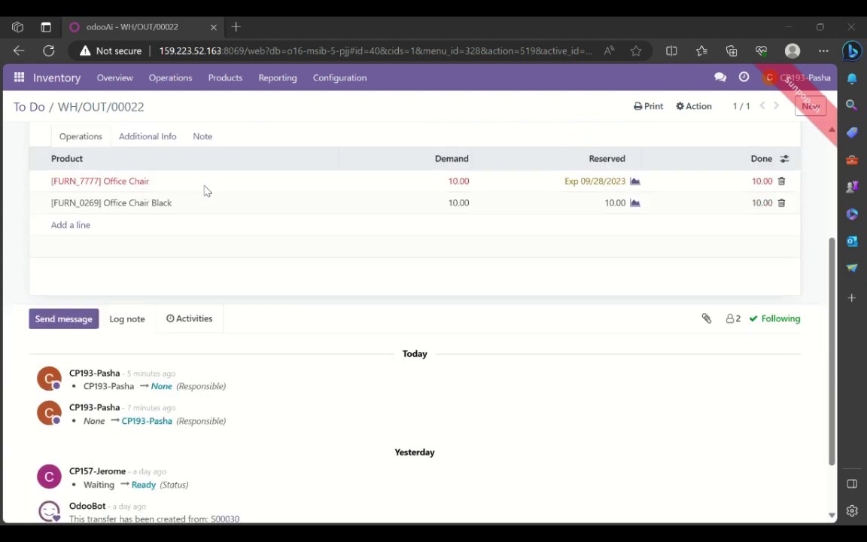
scroll(207, 191, "up", 1)
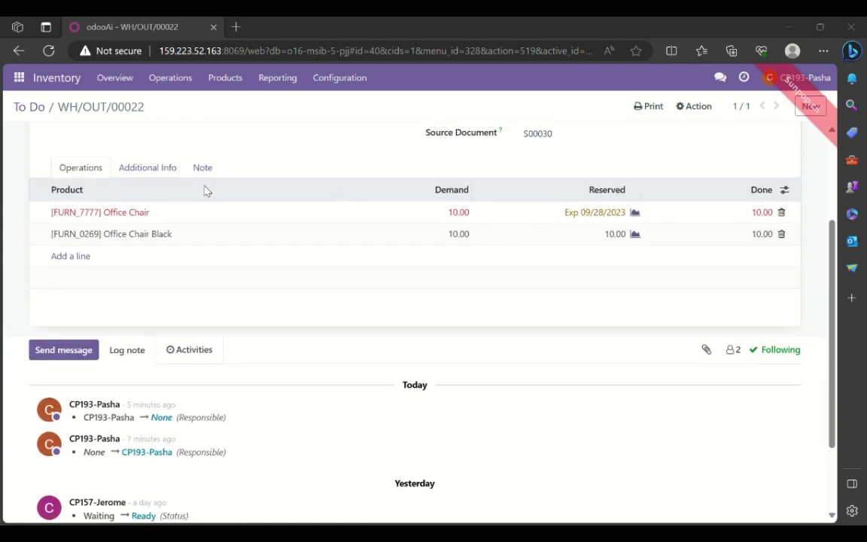
scroll(207, 190, "up", 3)
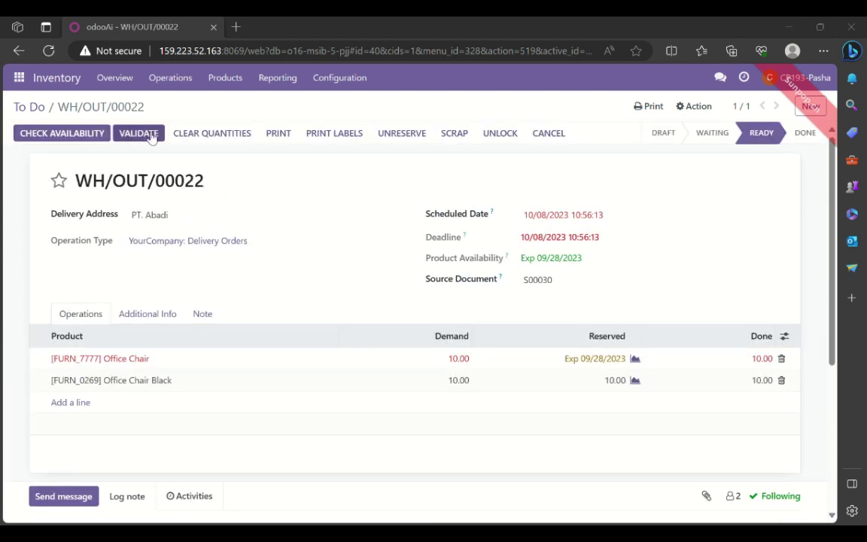
left_click(149, 136)
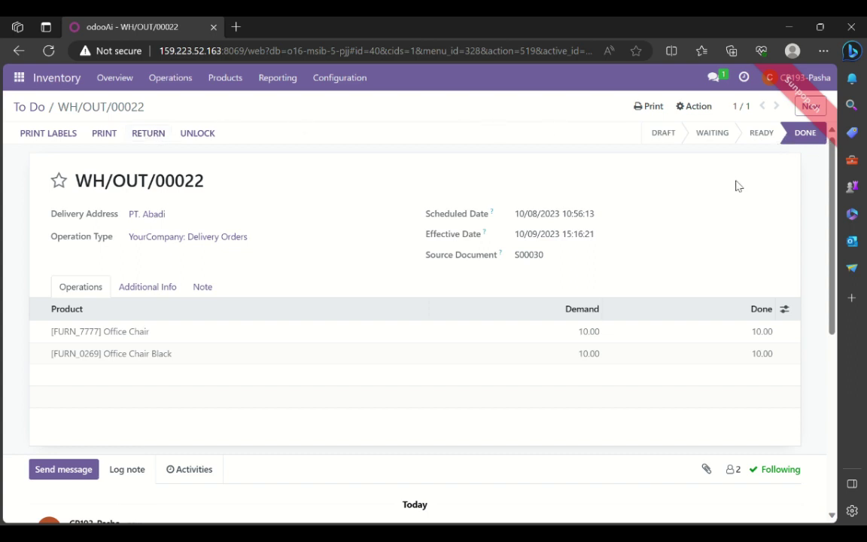
mouse_move(805, 138)
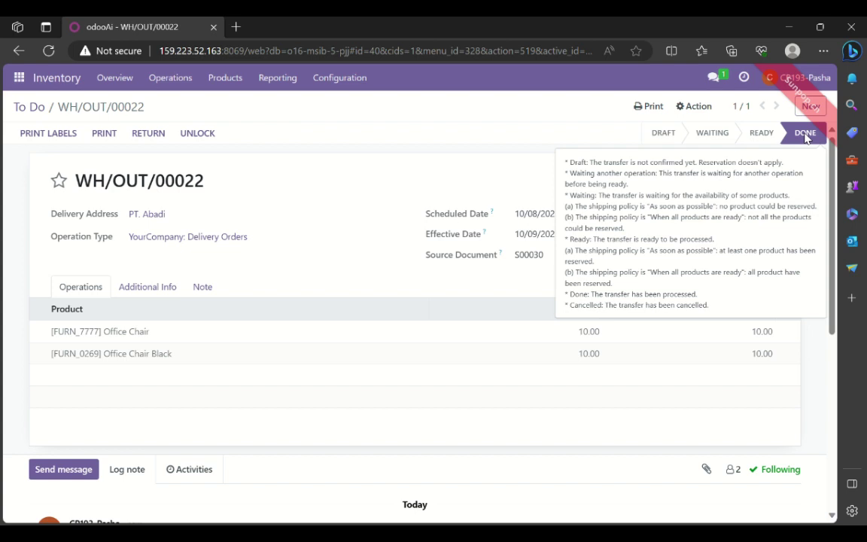
Step: Print the Delivery Slip for PT. Abadi's delivery order and look through the resulting PDF
left_click(667, 107)
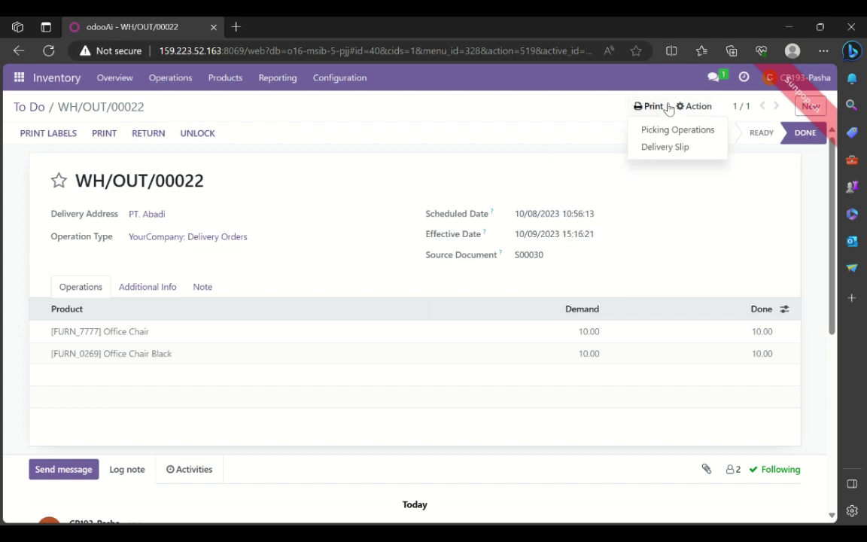
left_click(663, 147)
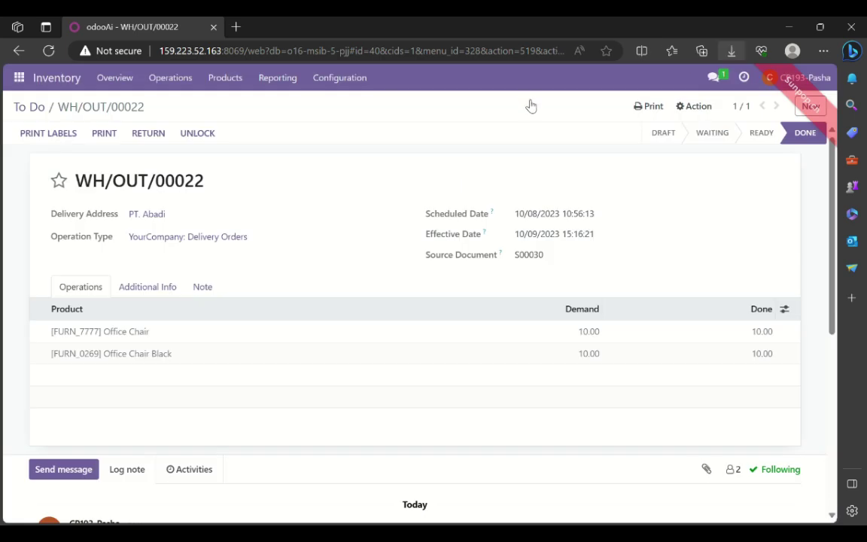
scroll(362, 282, "down", 10)
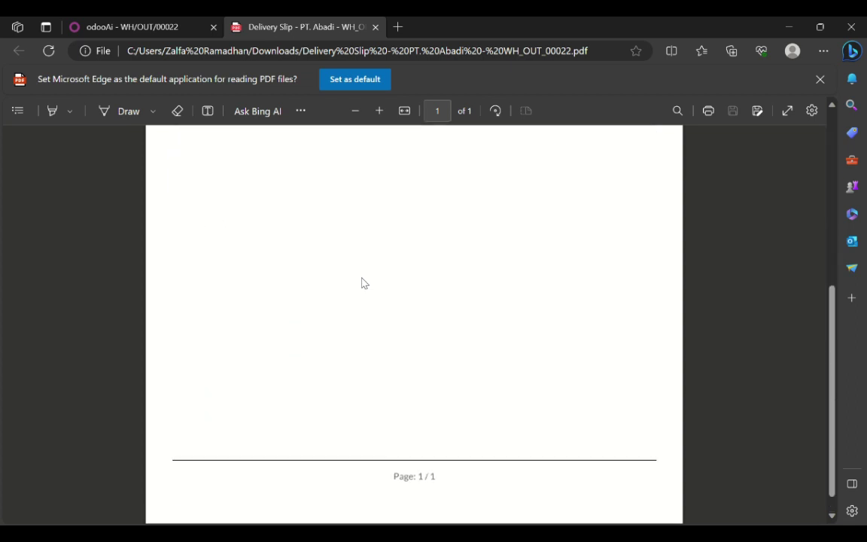
scroll(362, 282, "up", 10)
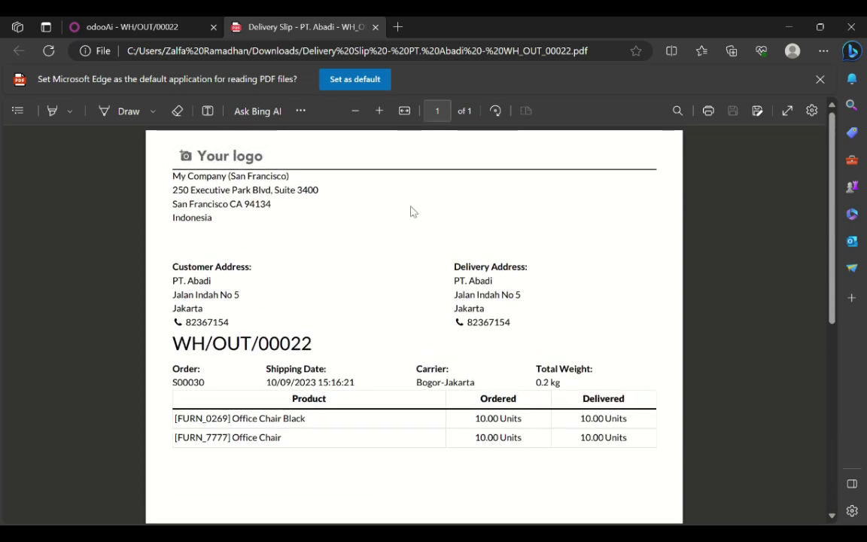